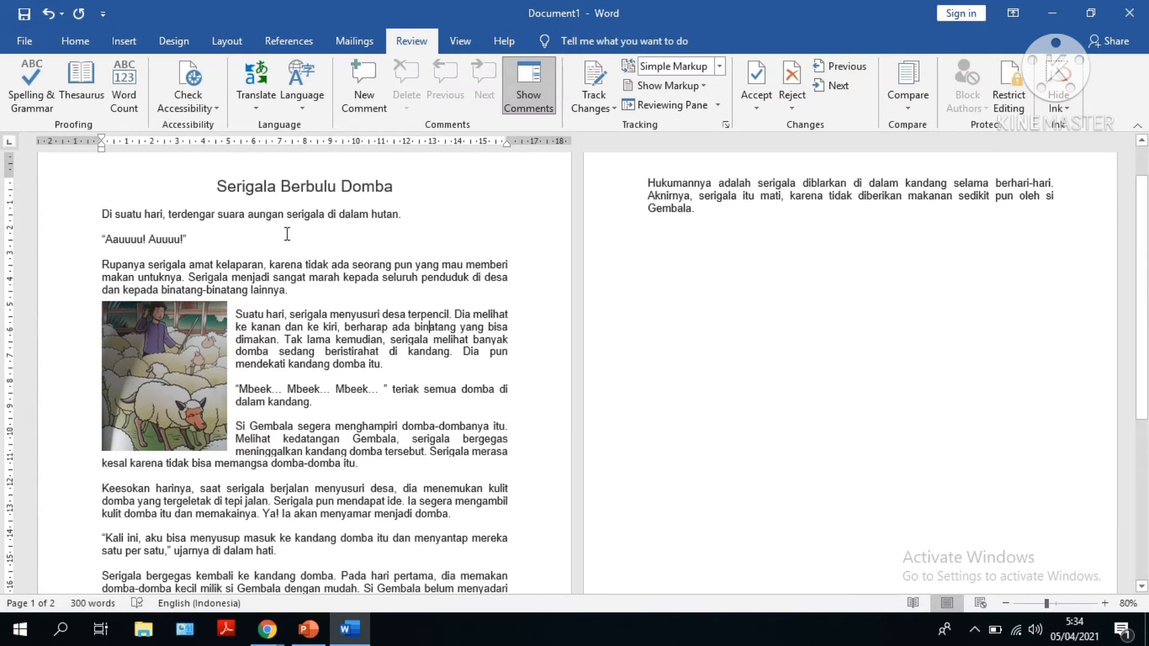
Set the left indent of the entire document to 10 cm
click(227, 41)
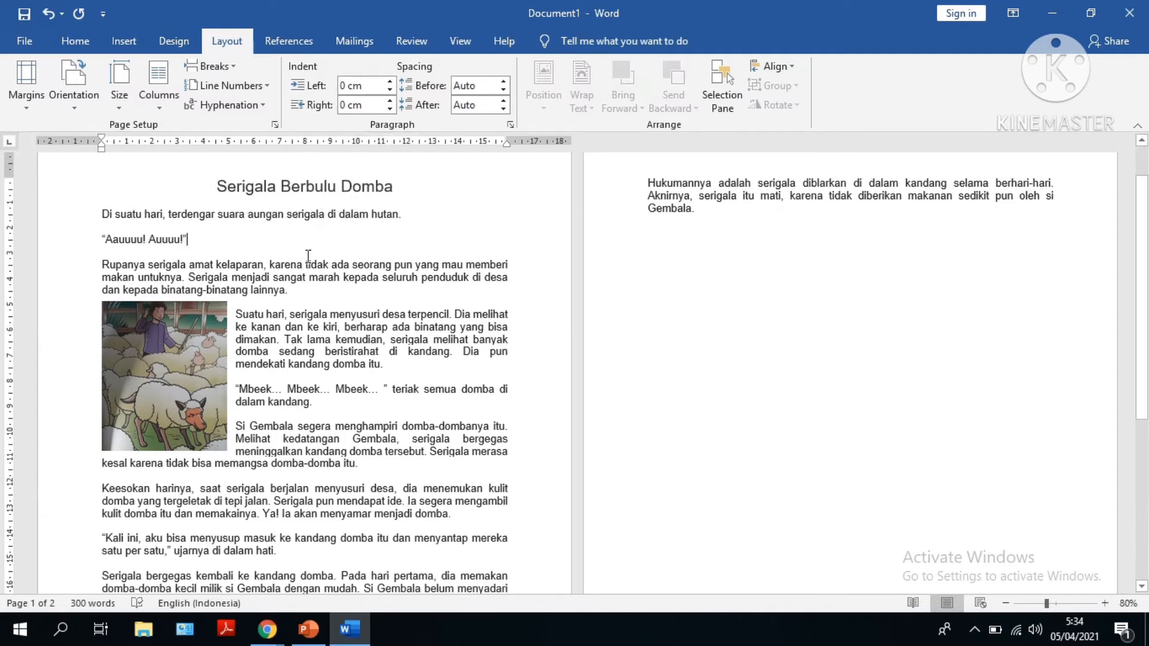
key(ctrl+a)
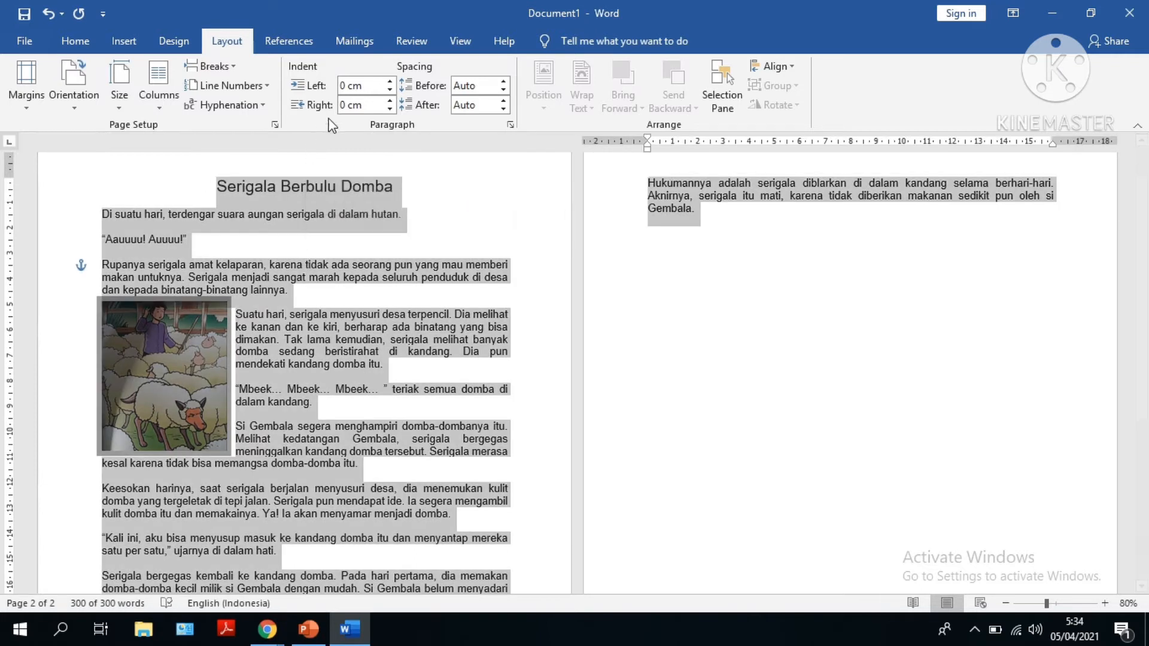
click(345, 91)
click(345, 91)
text(1)
key(Return)
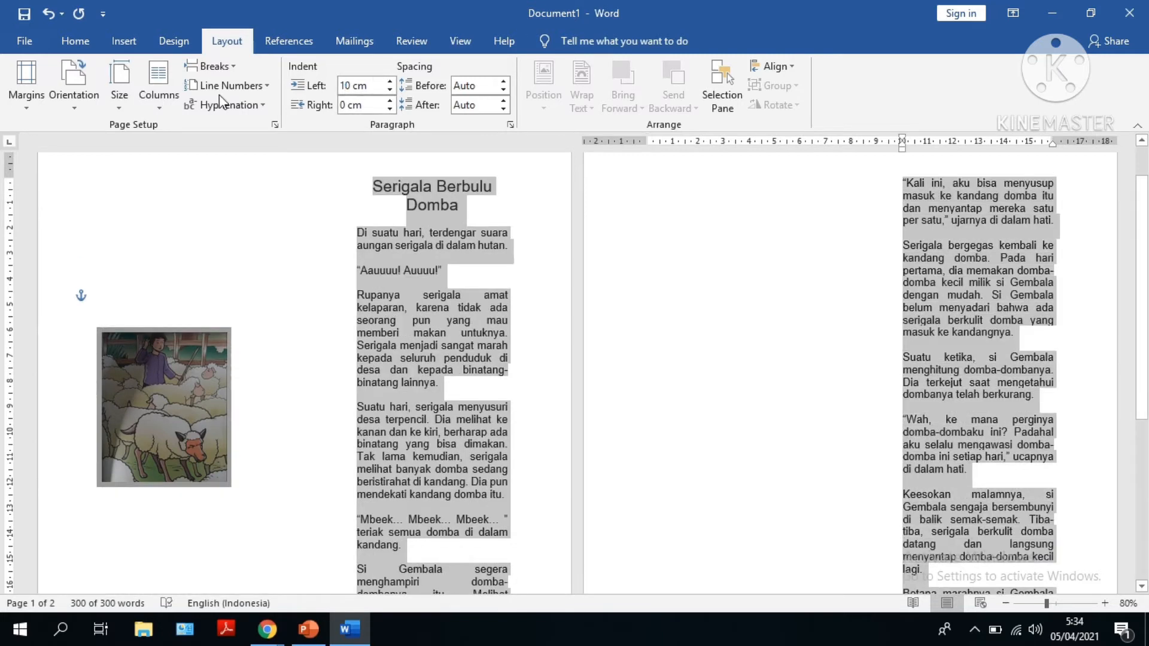
Draw an arrow about 10.46 cm long across the empty area beside the indented text, just below the title
click(72, 40)
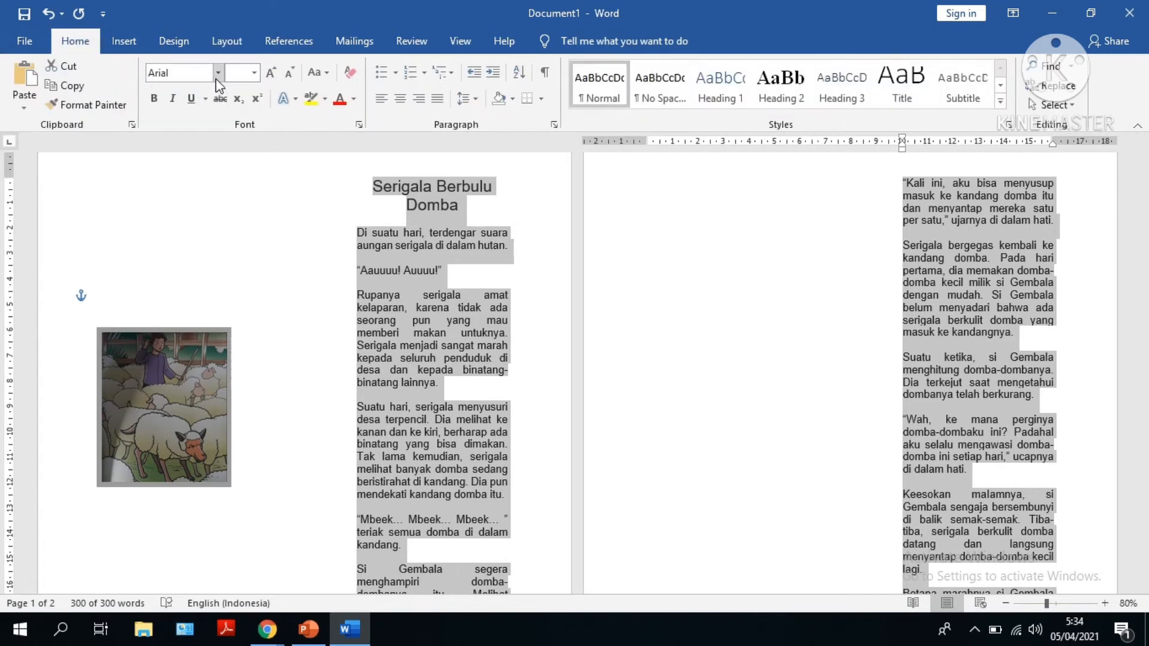
click(124, 41)
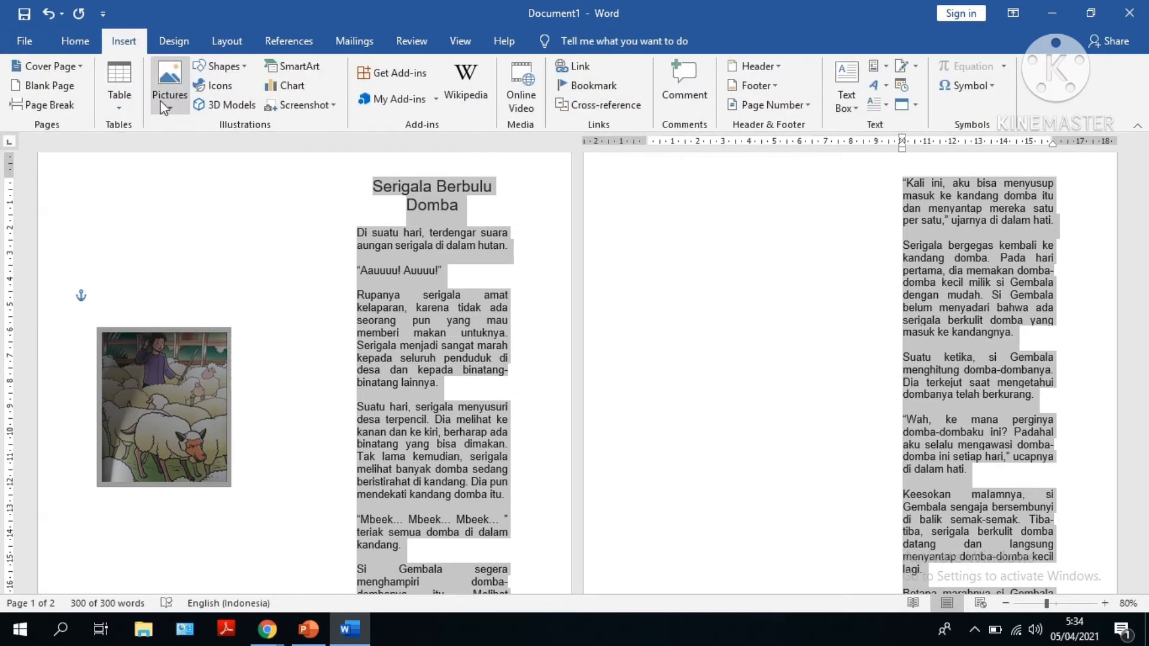
click(243, 68)
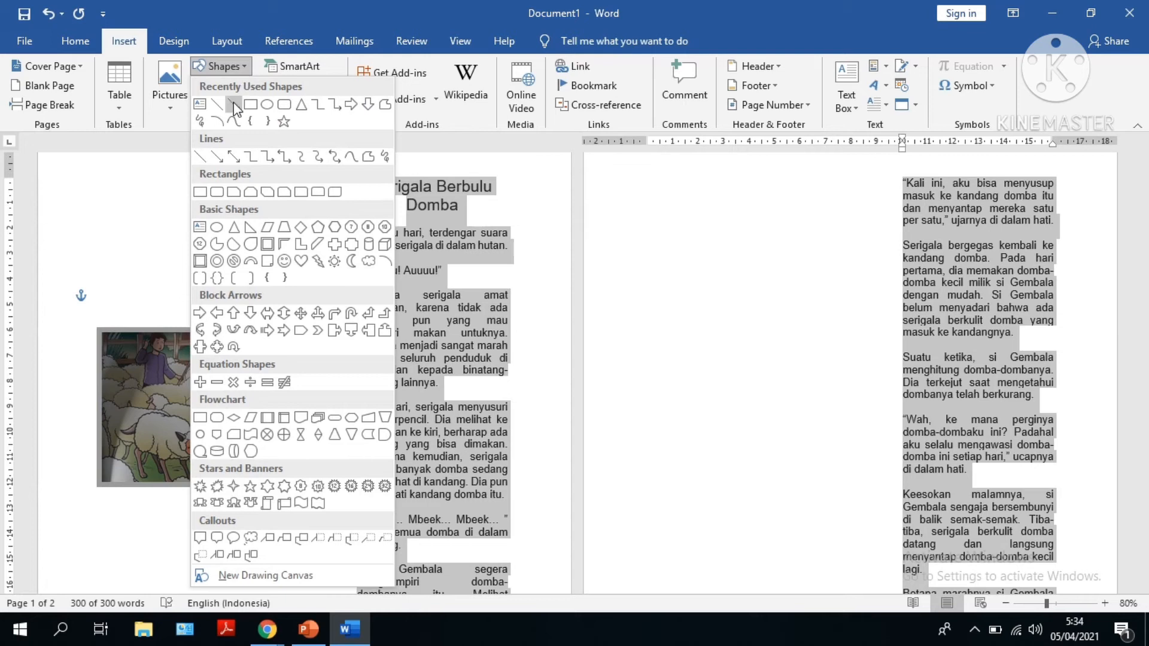
click(233, 104)
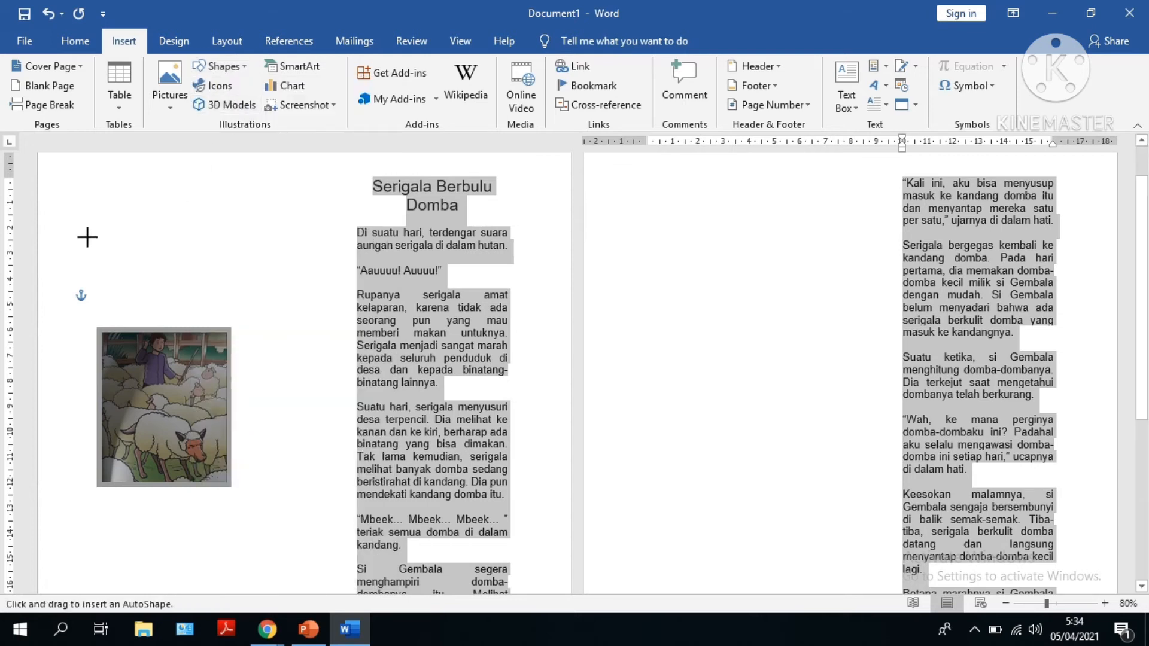
drag(87, 237, 351, 239)
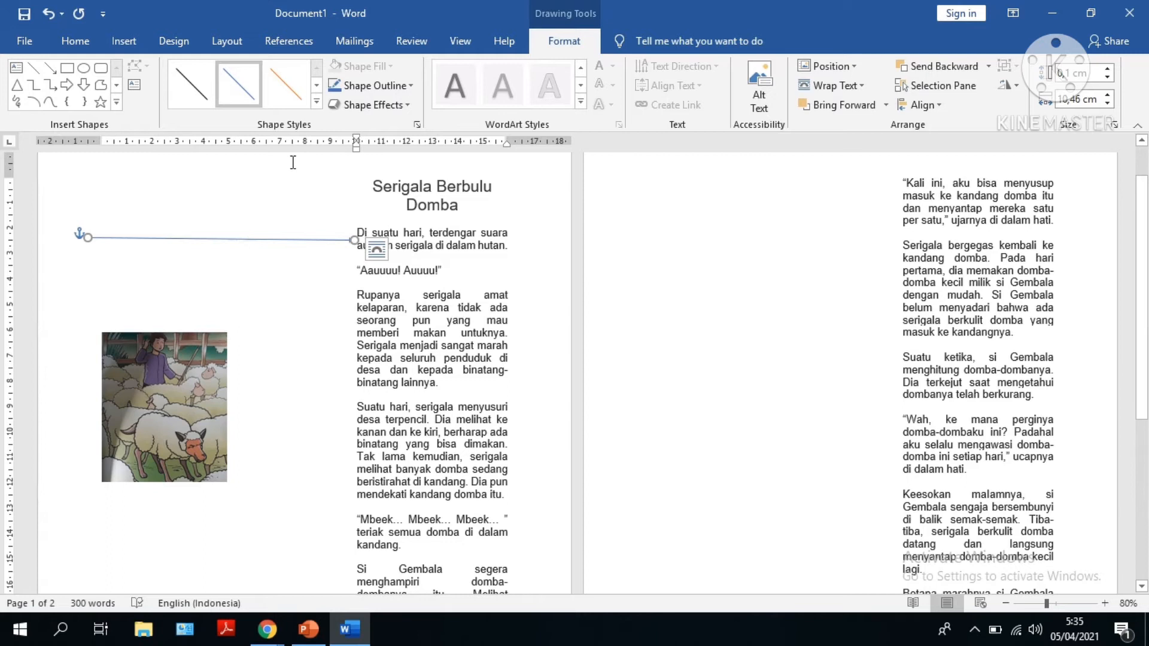
Remove the drawn arrow and undo the document's left indent
click(227, 46)
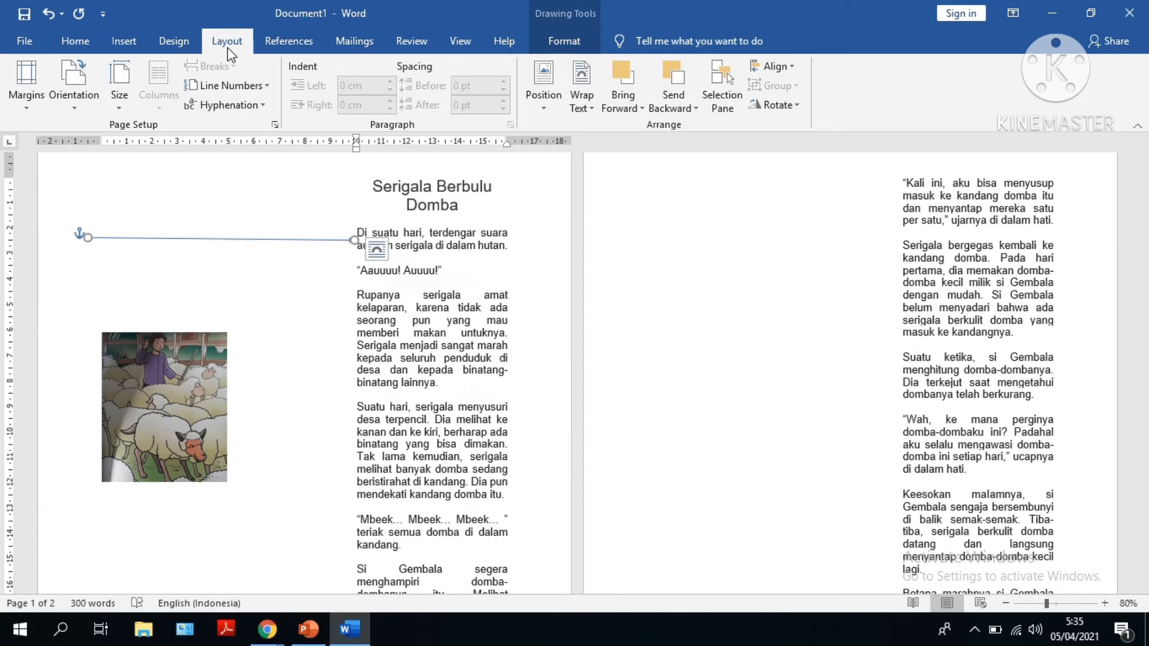
key(ctrl)
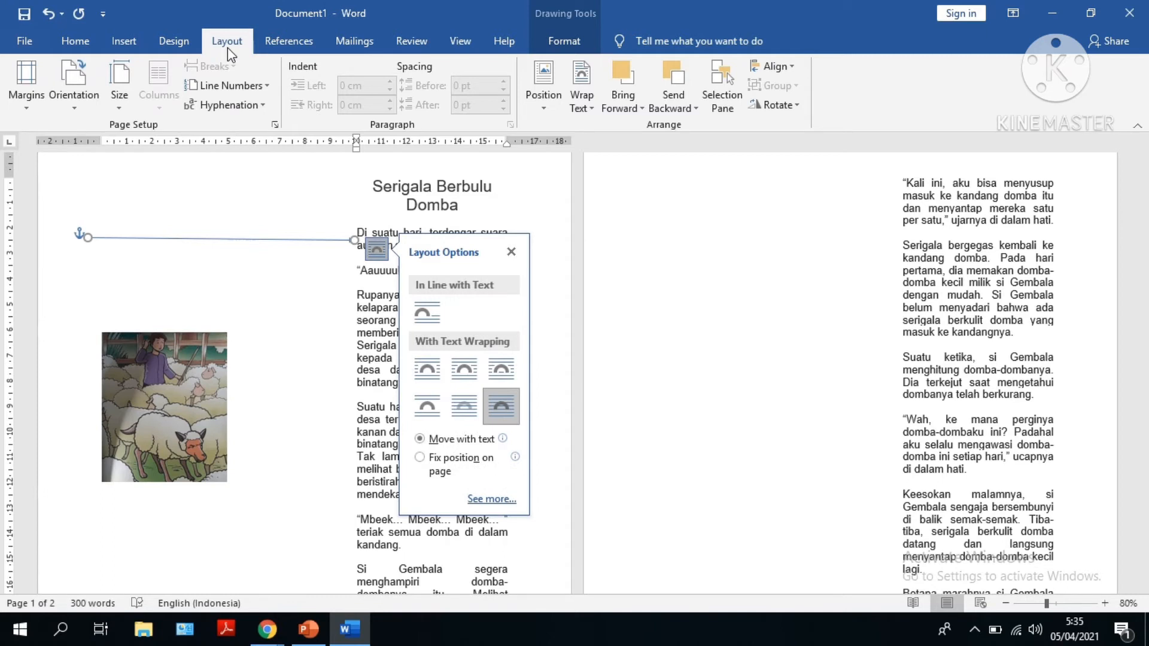
click(262, 274)
click(245, 242)
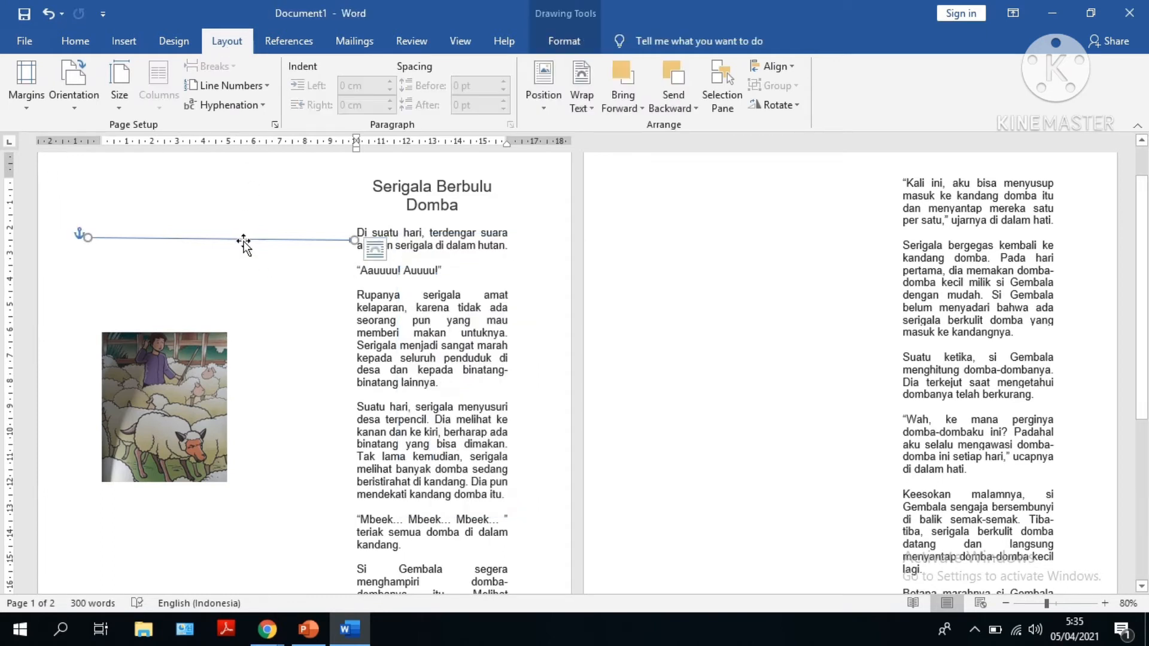
key(Delete)
key(ctrl+z)
key(Delete)
Set the right indent of the entire document to 10 cm
key(ctrl+a)
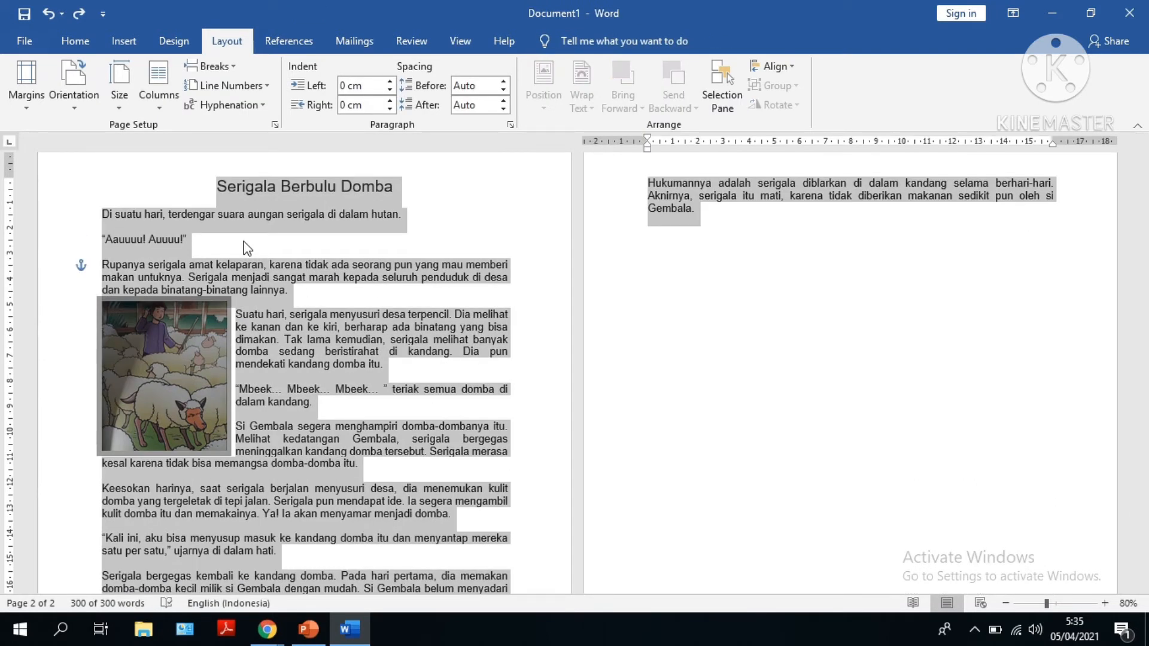
click(345, 106)
click(346, 105)
text(1)
key(Return)
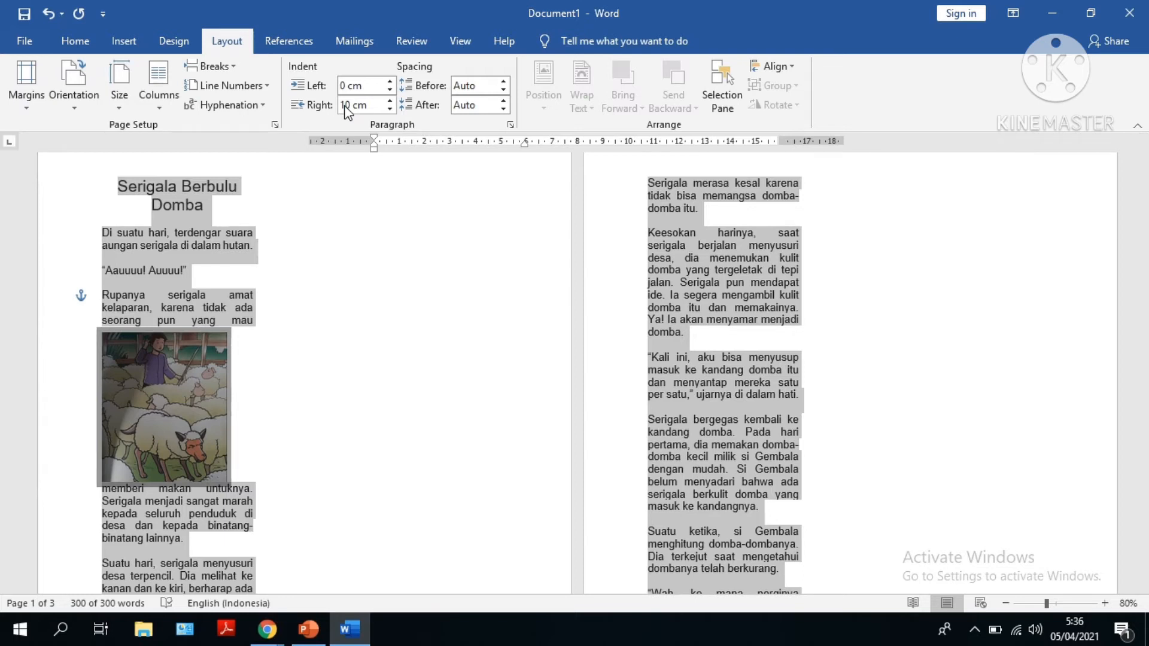
Draw a horizontal arrow about 10.09 cm long from the page's right margin towards the indented text beside the title
click(124, 40)
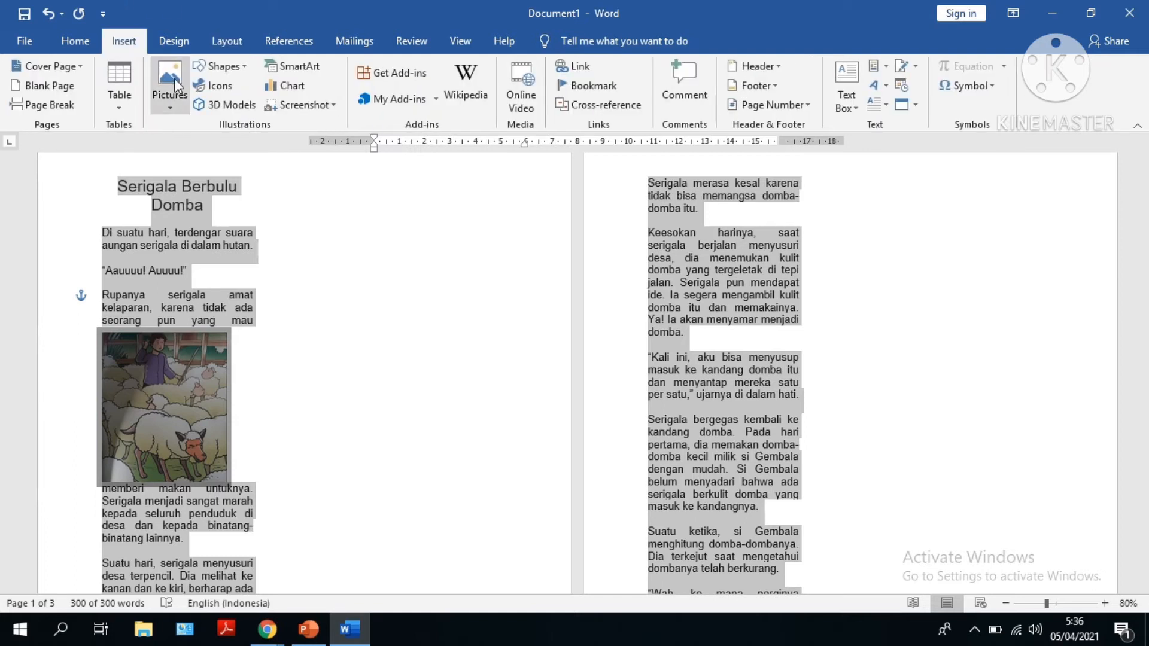
click(224, 70)
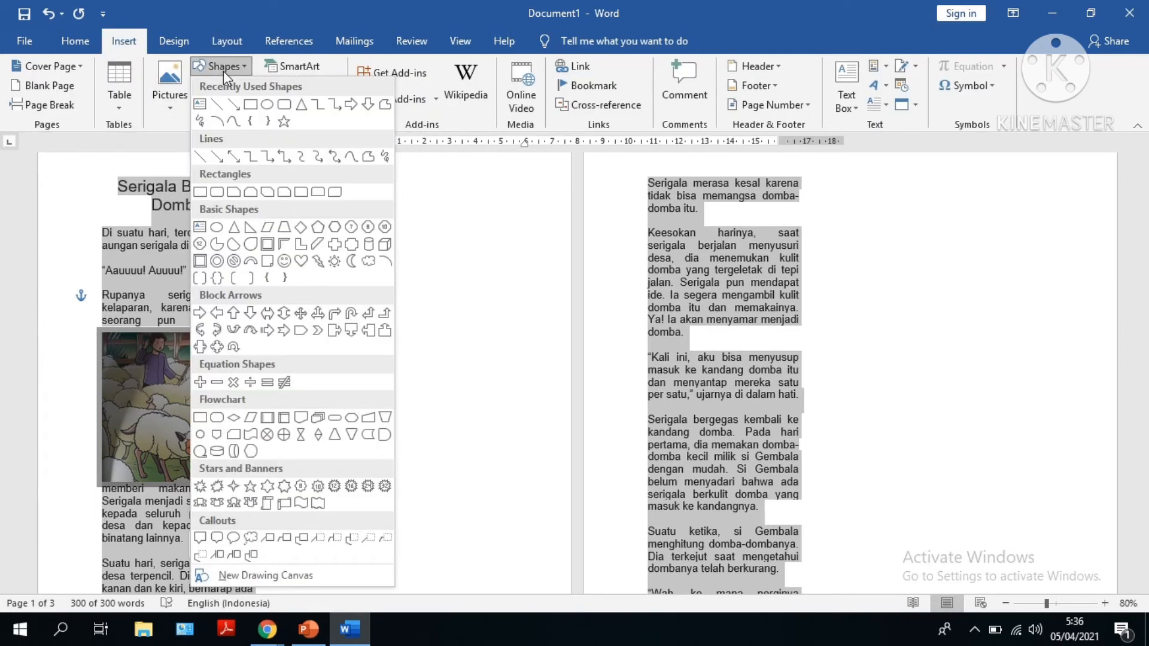
click(233, 106)
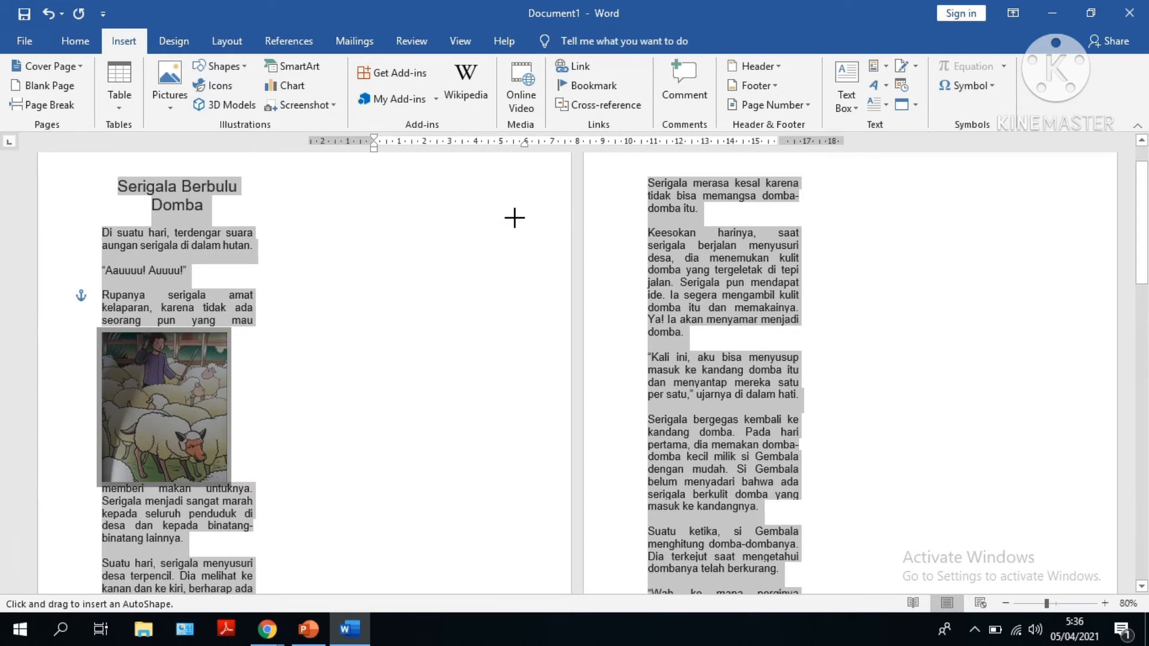
drag(515, 218, 258, 218)
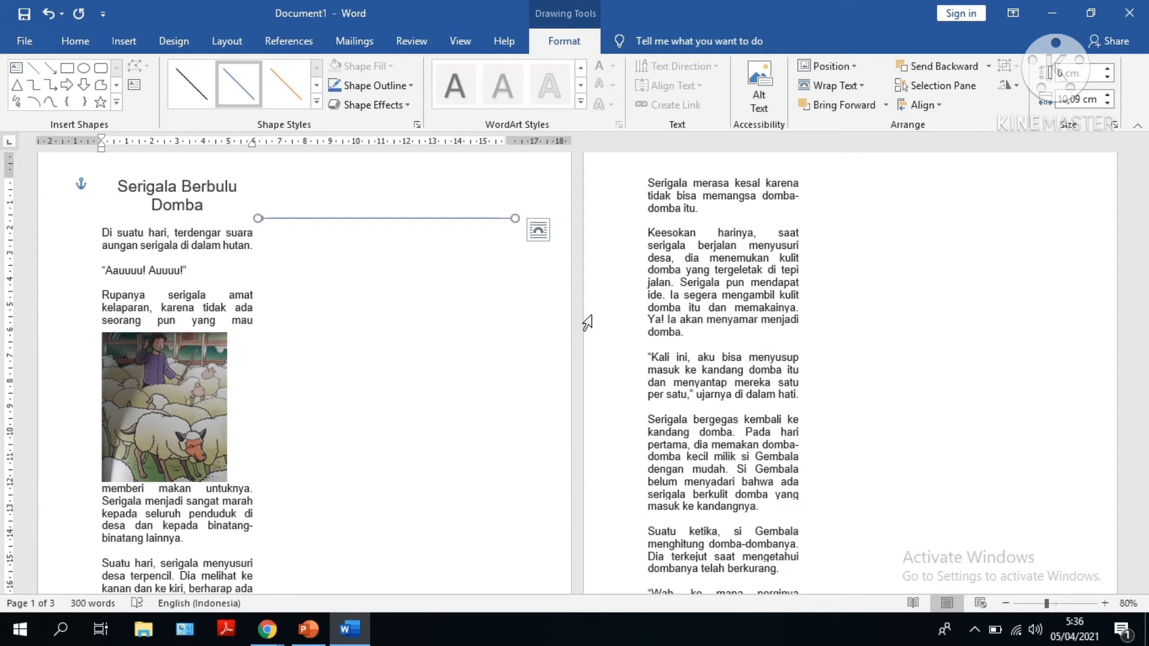
Undo the arrow and the document's right indent
key(ctrl+z)
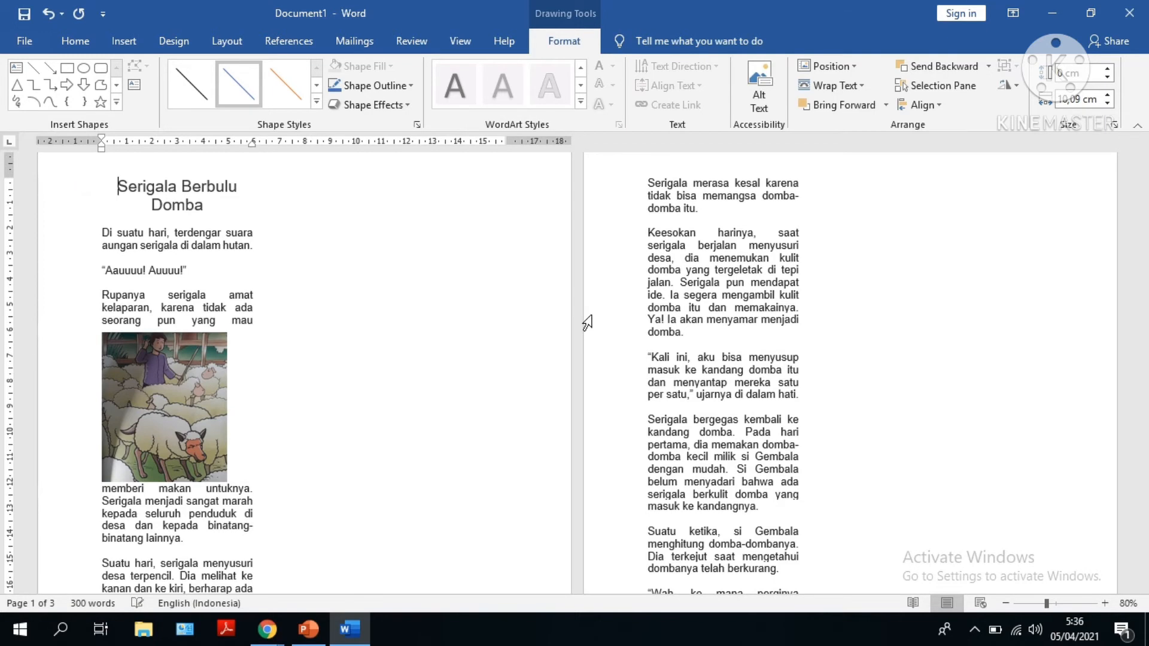
key(ctrl+z)
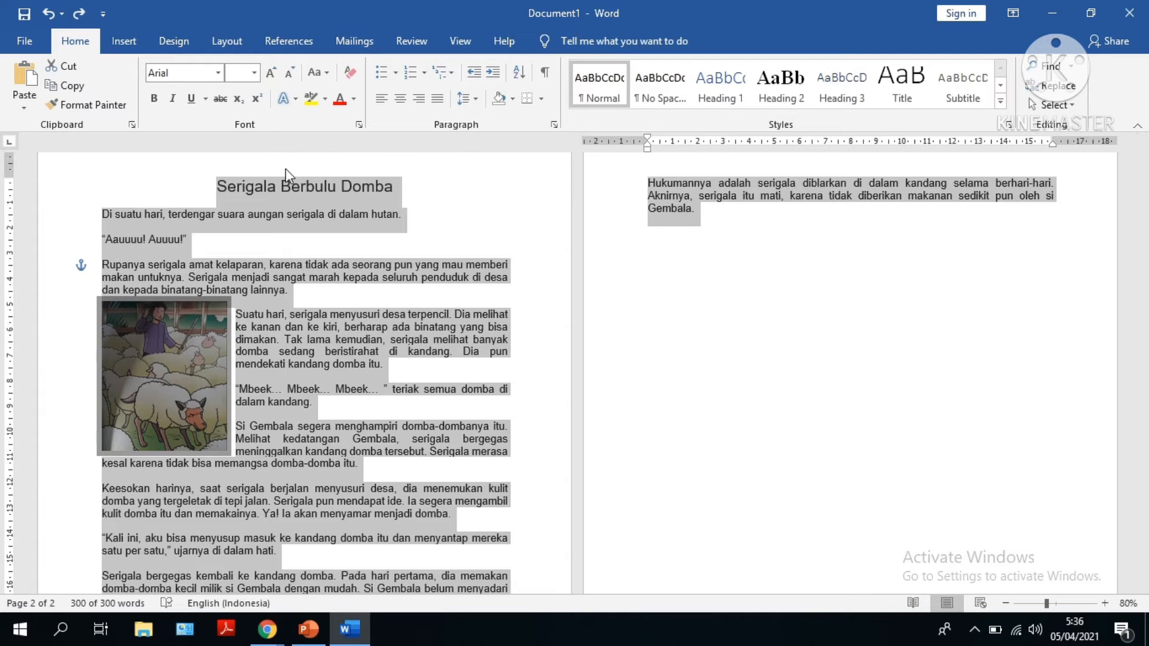
Try a first-line indent of about 5 cm on the paragraph starting "Rupanya serigala", and return it to 0 cm
click(203, 265)
key(Right)
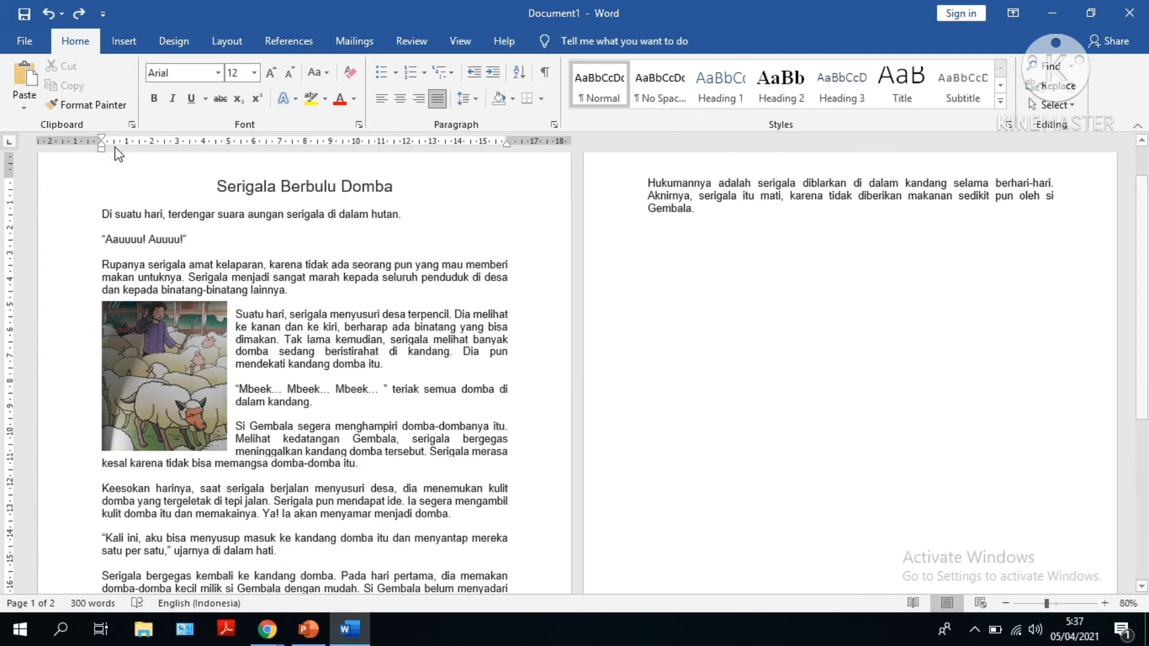
drag(102, 139, 229, 148)
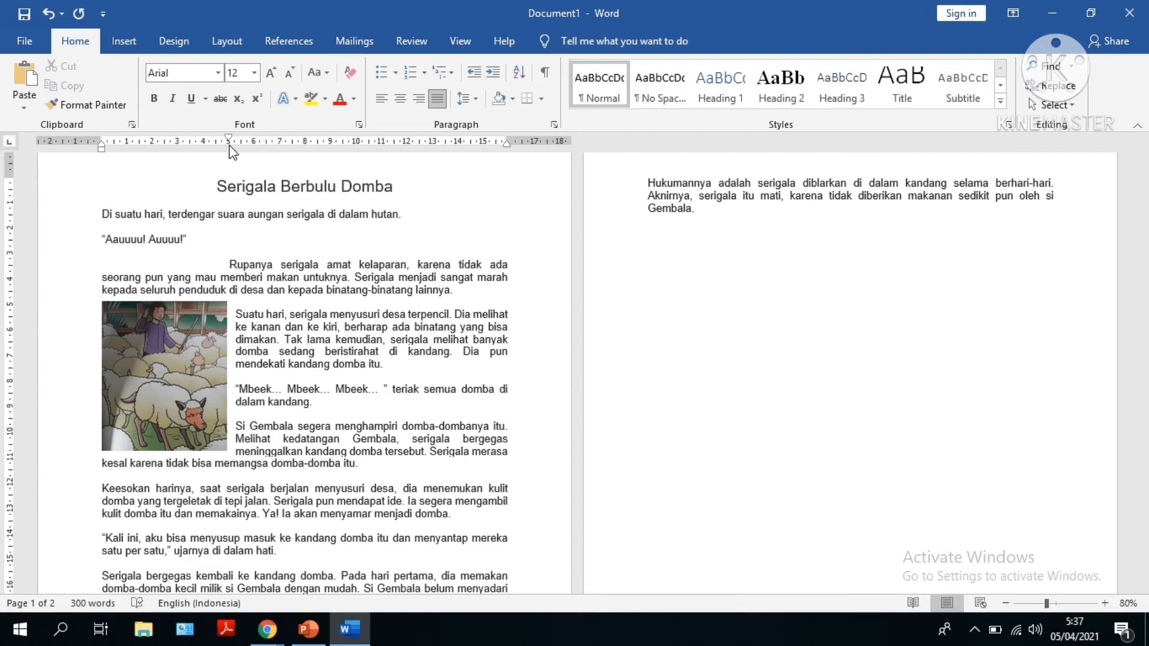
drag(228, 145, 99, 142)
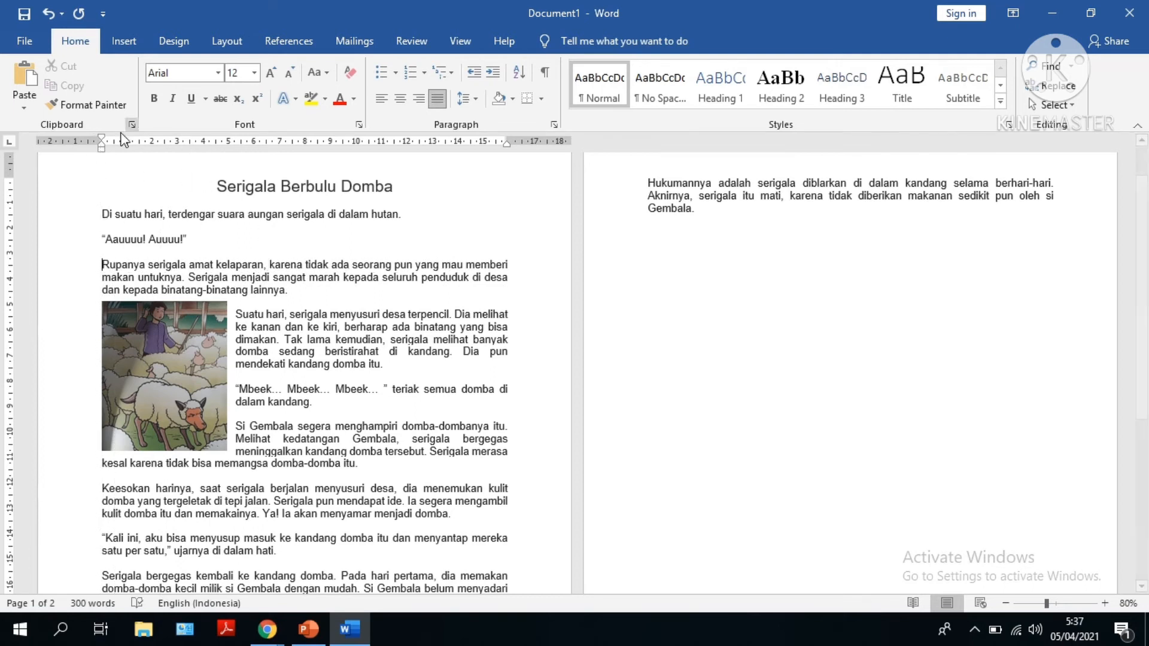
Try a hanging indent of about 3 cm and a left indent of about 6 cm on the "Rupanya serigala" paragraph, and reset both to 0 cm
mouse_move(102, 148)
mouse_down()
mouse_move(184, 151)
mouse_move(104, 144)
mouse_up()
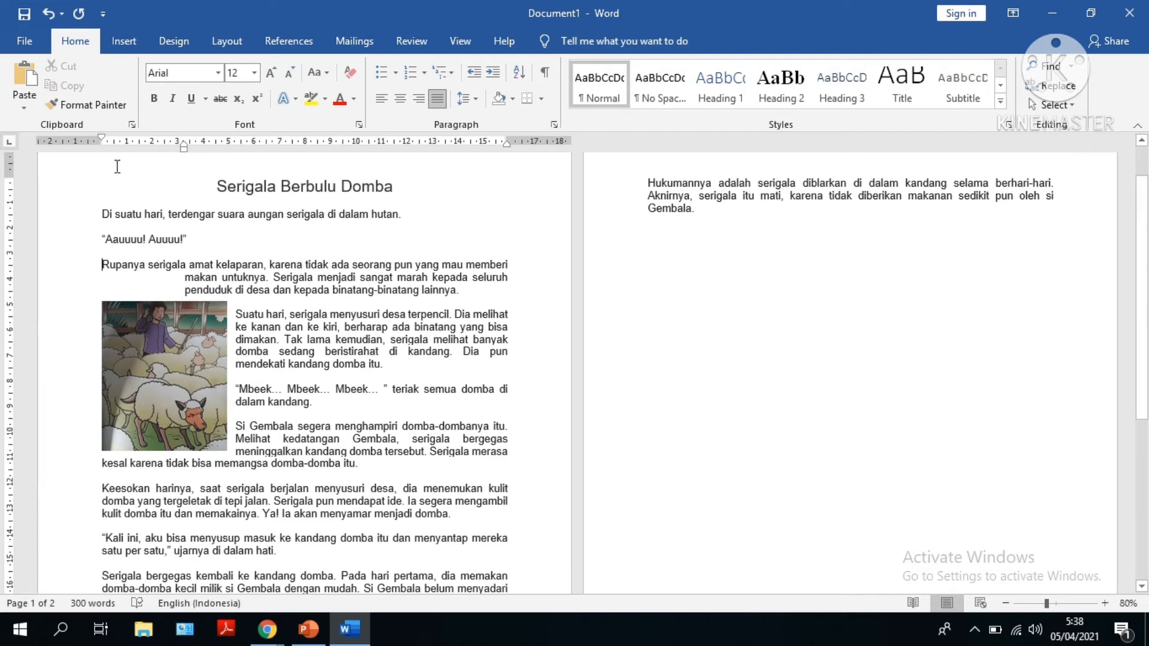
mouse_move(103, 143)
mouse_down()
mouse_move(263, 157)
mouse_move(142, 159)
mouse_move(303, 160)
mouse_move(340, 174)
mouse_move(138, 170)
mouse_move(298, 174)
mouse_move(170, 172)
mouse_move(254, 181)
mouse_up()
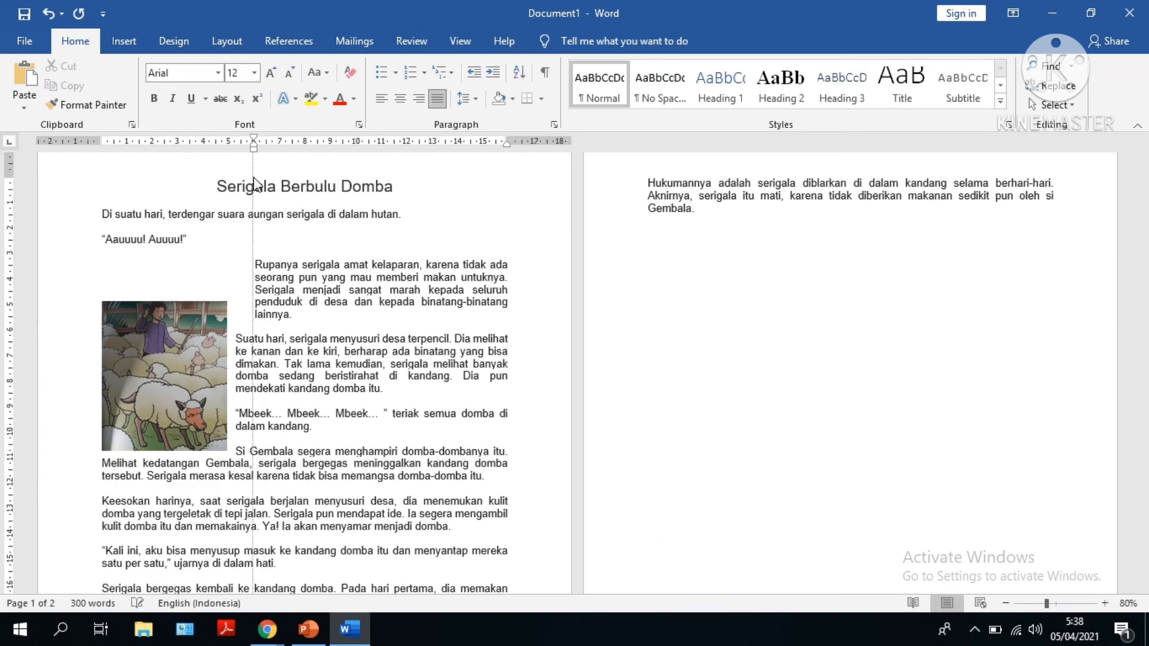
mouse_move(254, 181)
mouse_down()
mouse_move(299, 184)
mouse_move(101, 182)
mouse_up()
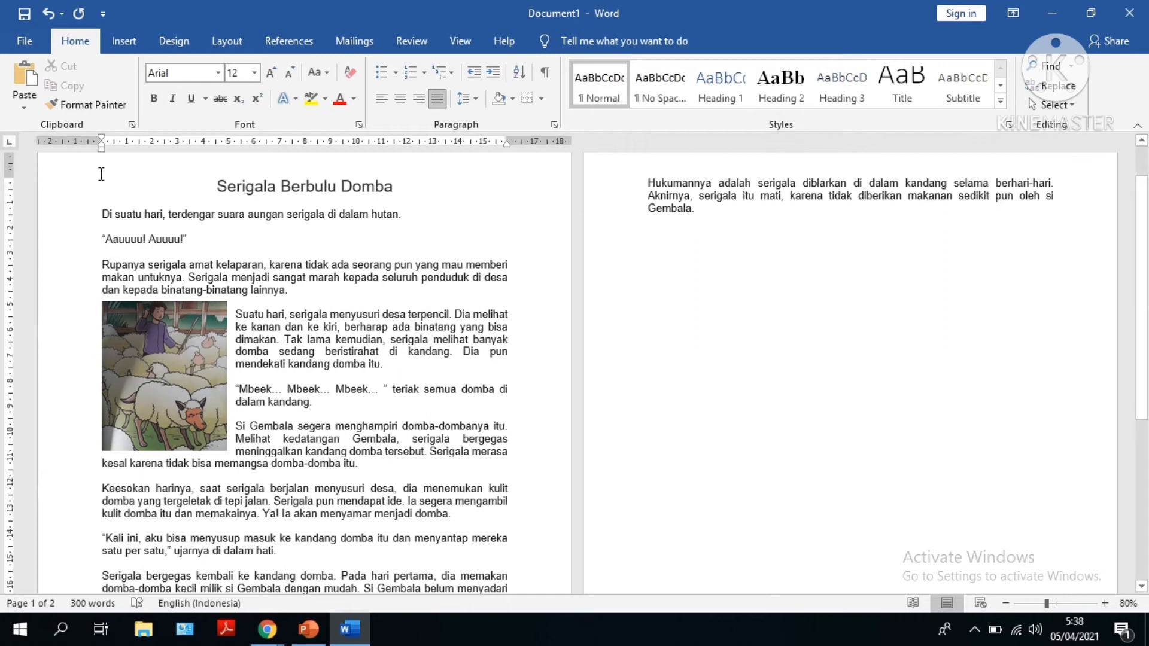
Move the right indent of the "Rupanya serigala" paragraph slightly inward from the margin
mouse_move(508, 147)
mouse_down()
mouse_move(412, 150)
mouse_move(514, 155)
mouse_move(365, 144)
mouse_move(315, 143)
mouse_move(396, 149)
mouse_move(242, 153)
mouse_move(494, 159)
mouse_move(331, 161)
mouse_move(418, 164)
mouse_move(353, 163)
mouse_move(389, 174)
mouse_move(329, 167)
mouse_move(513, 176)
mouse_move(505, 168)
mouse_up()
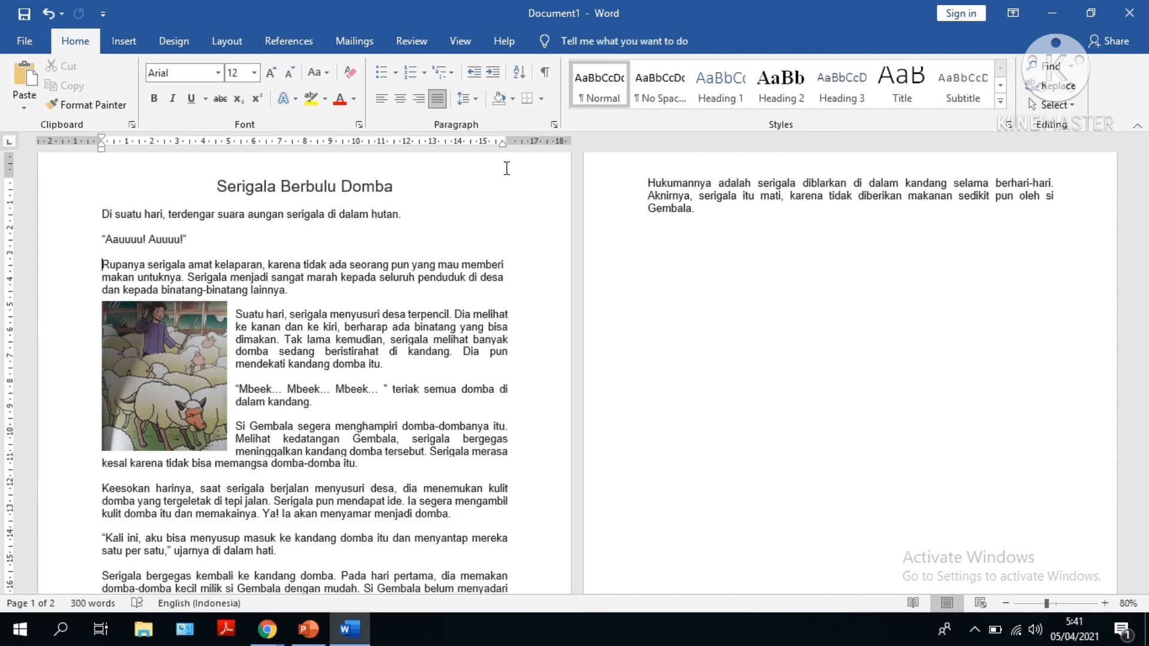
Select the entire document and apply Single line spacing in the paragraph settings
key(ctrl+a)
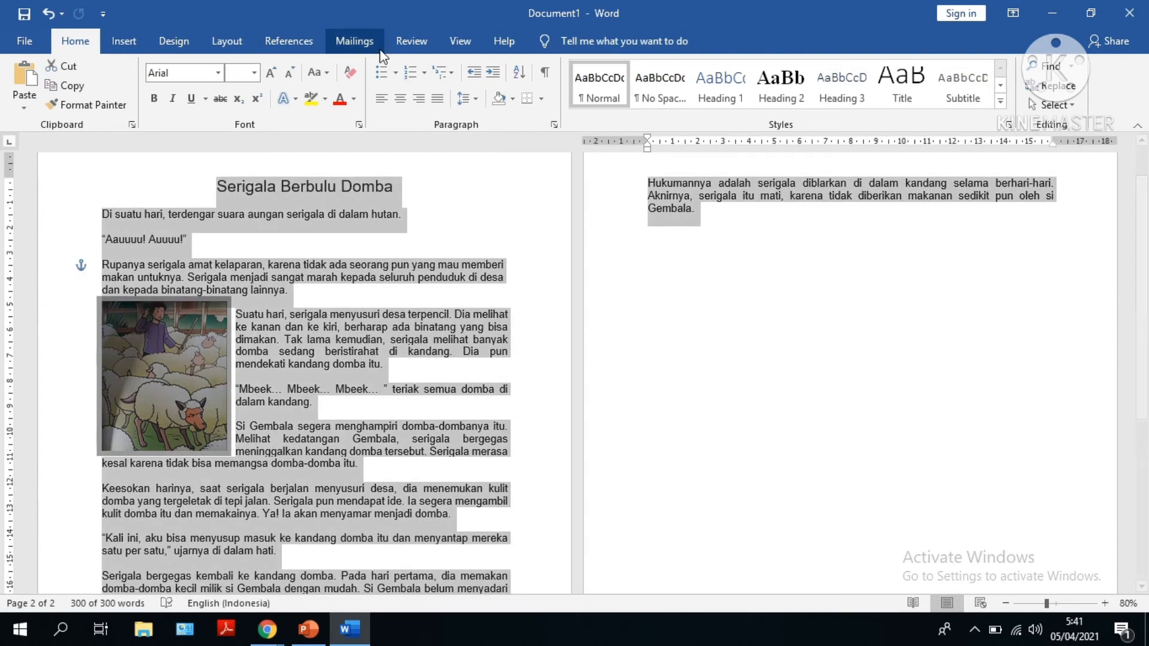
click(227, 41)
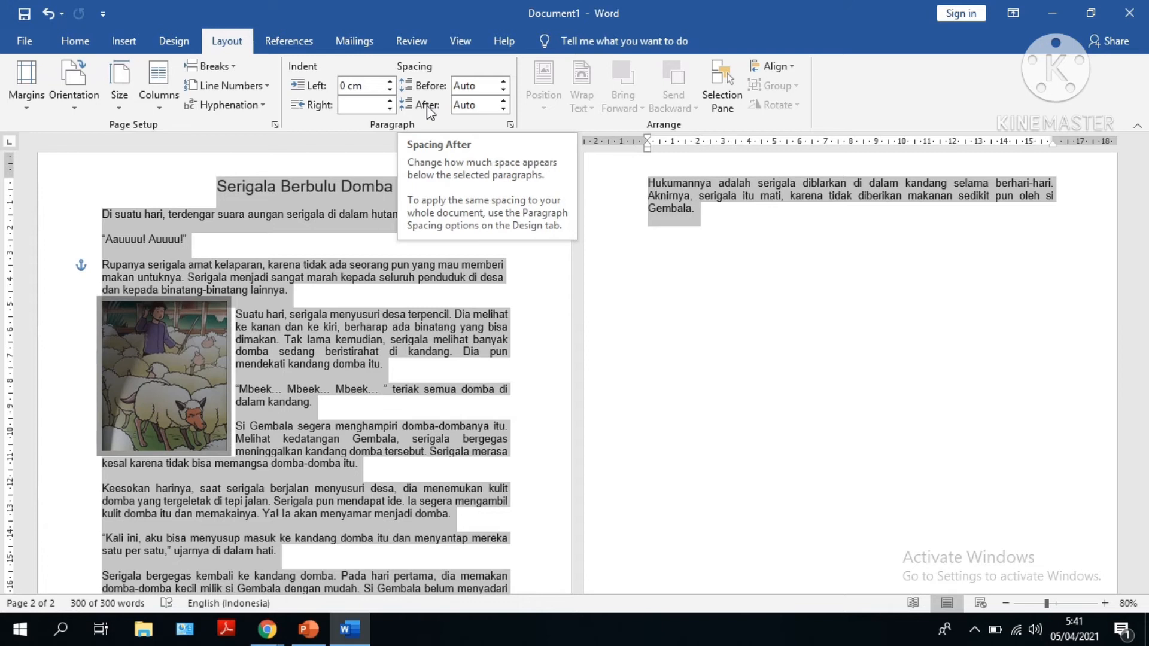
click(512, 124)
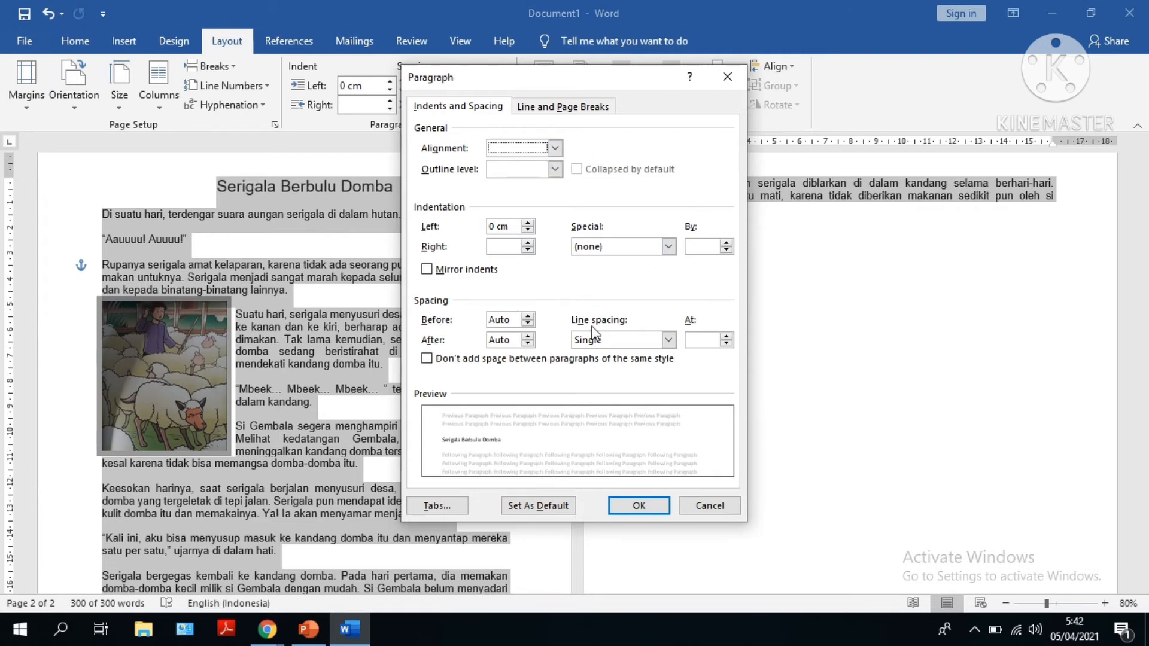
click(669, 340)
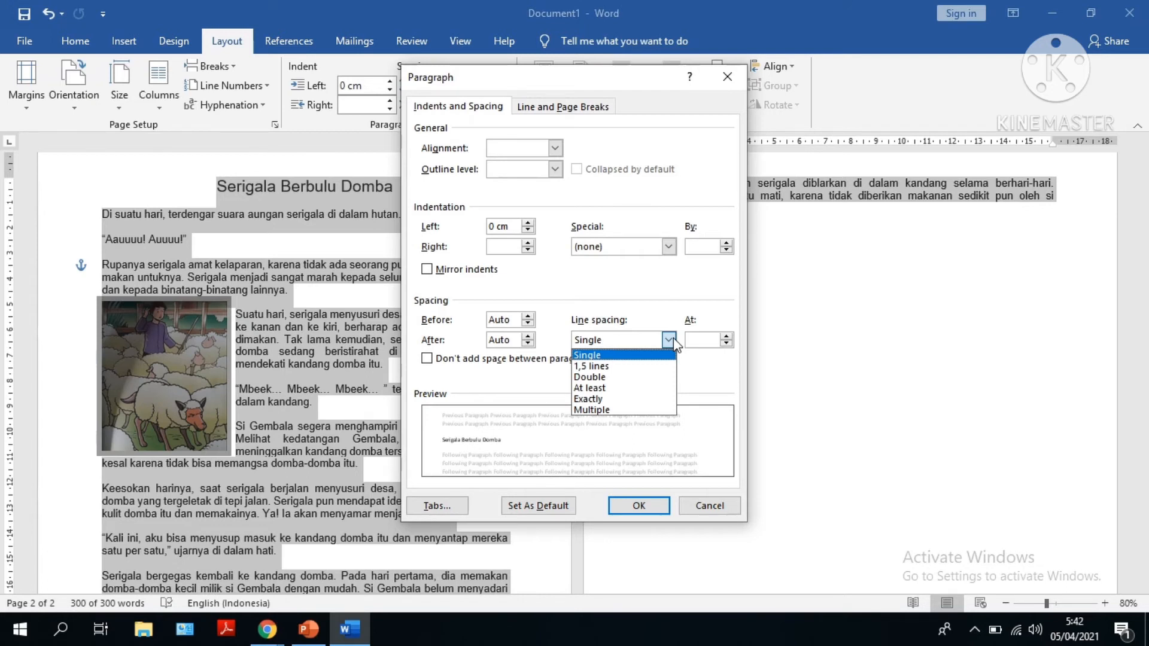
click(649, 355)
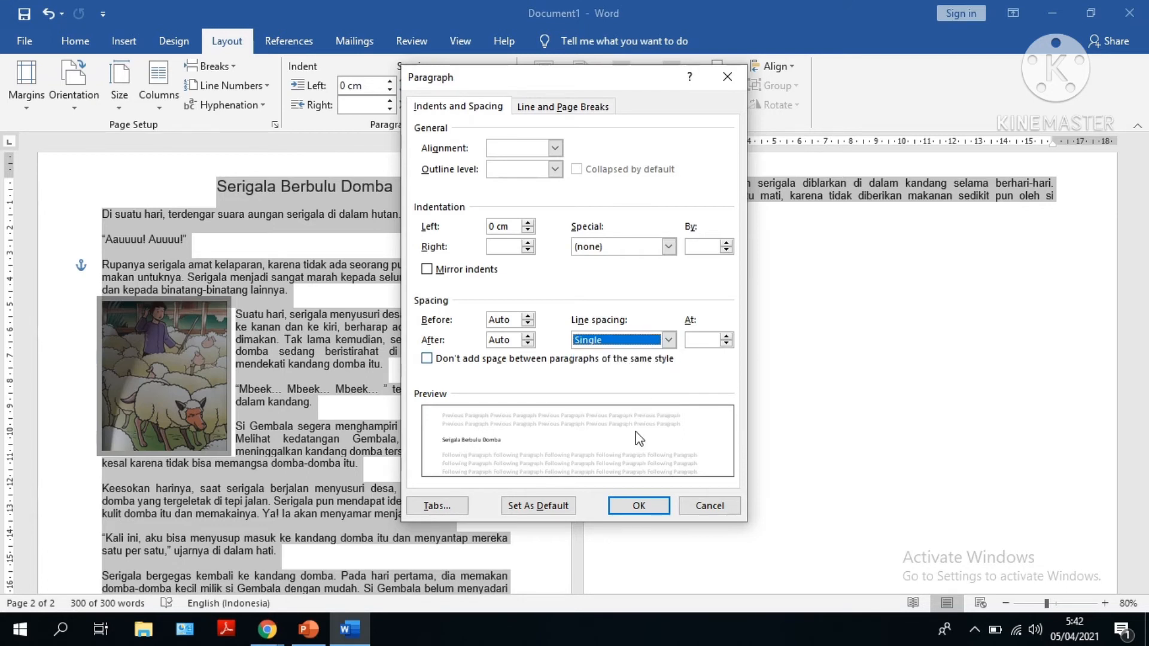
click(635, 507)
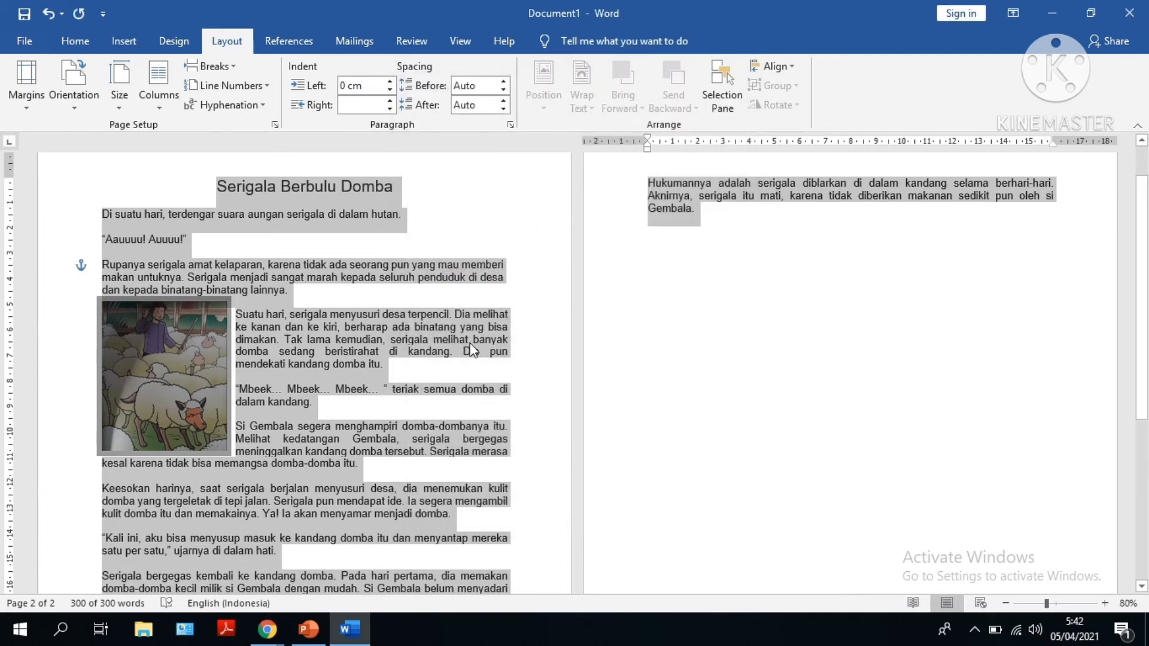
Set the line spacing of the selected document text to 1,5 lines
click(510, 125)
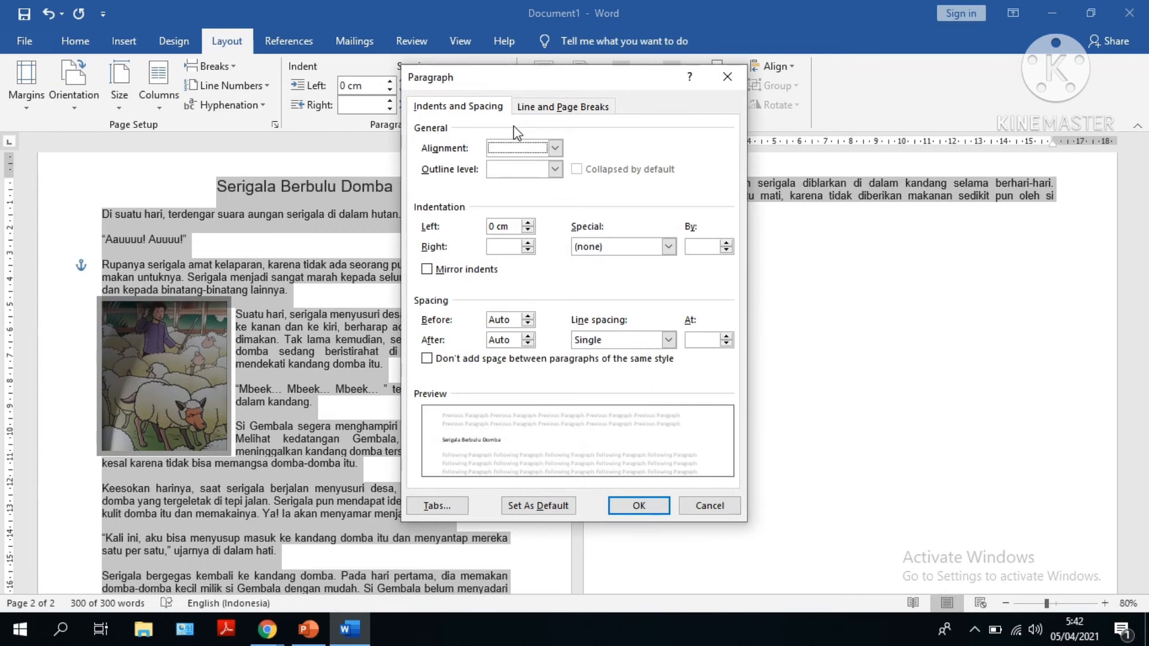
click(668, 339)
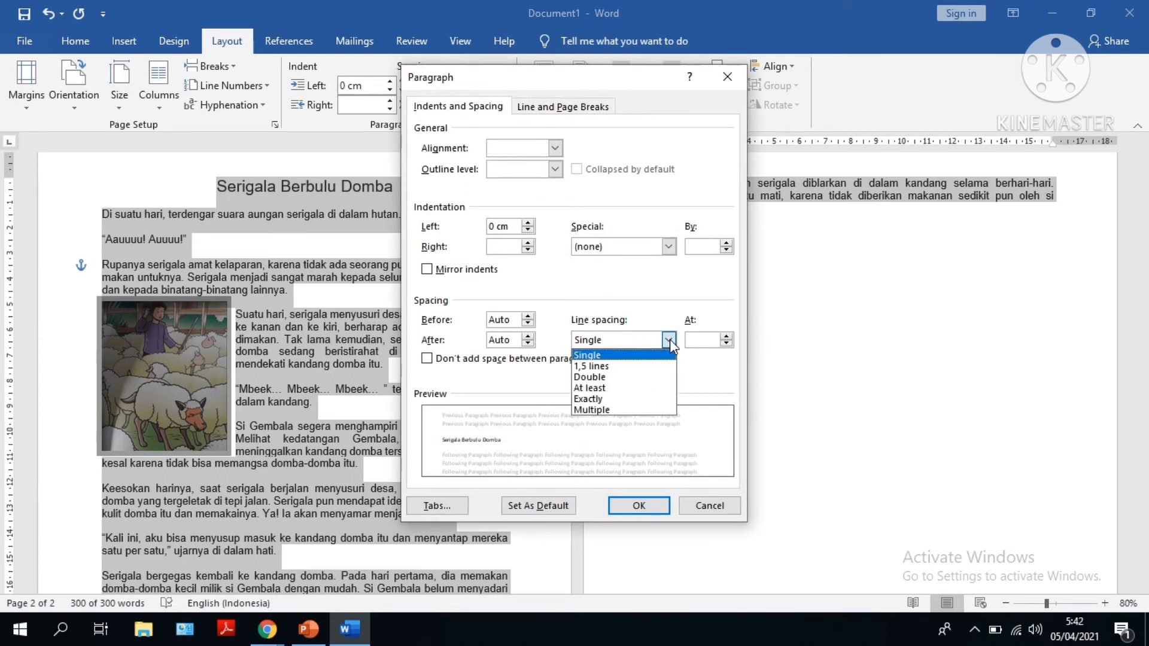
click(659, 365)
click(634, 507)
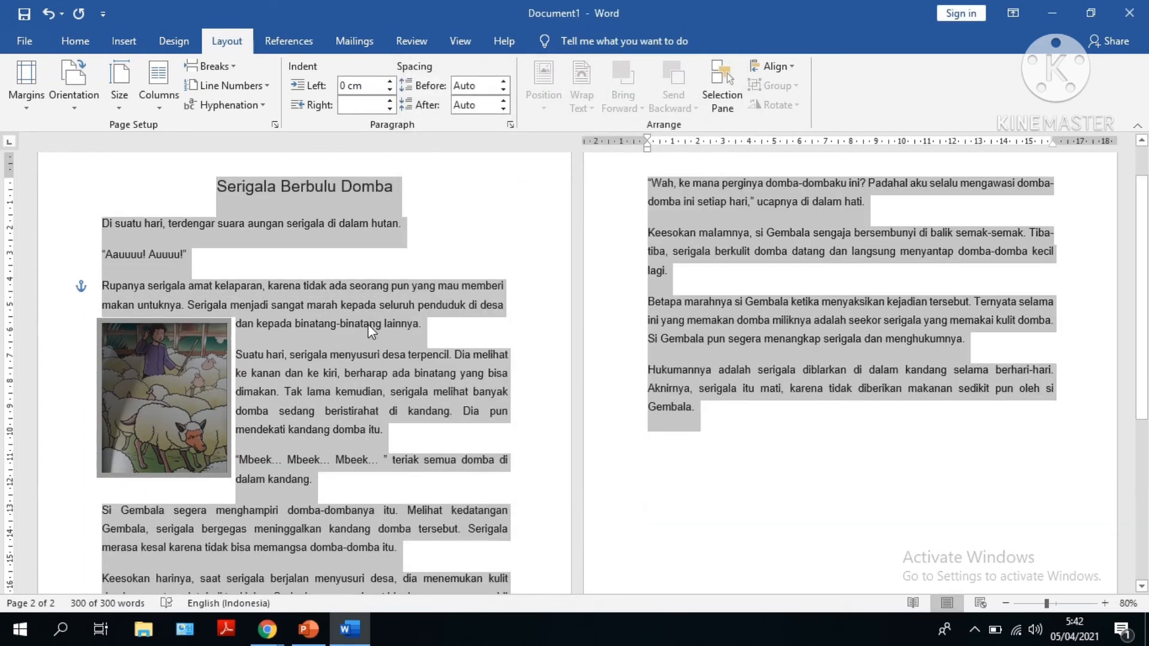
Draw a short downward arrow in the gap between the "Di suatu hari" and "Aauuuu! Auuuu!" paragraphs
click(203, 263)
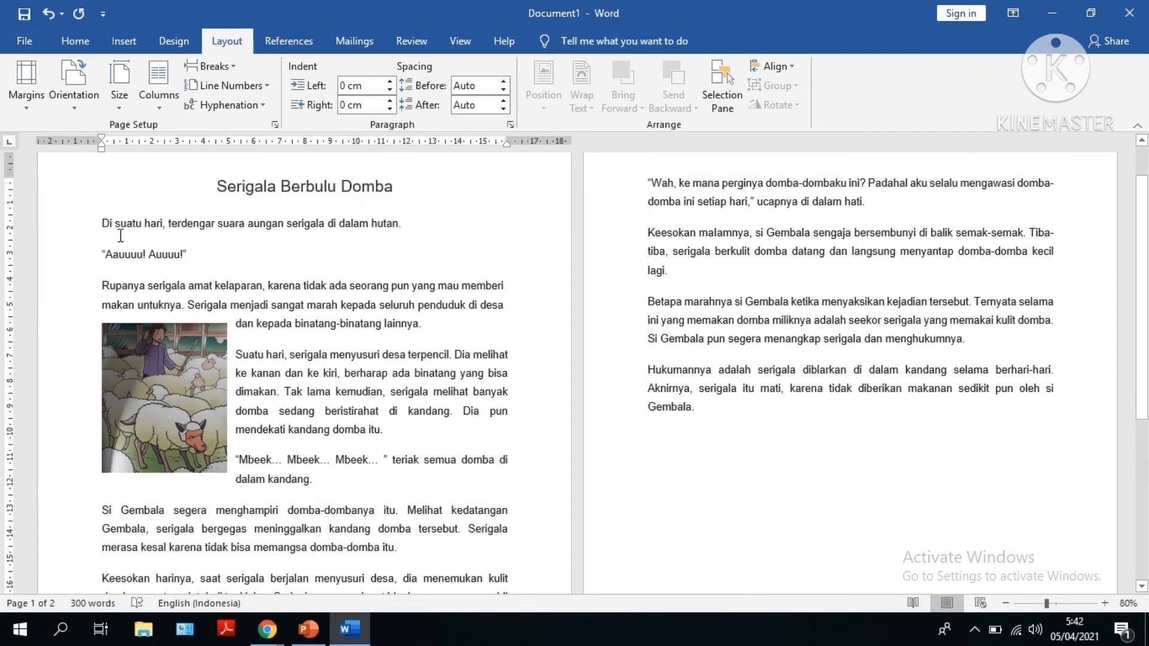
click(100, 224)
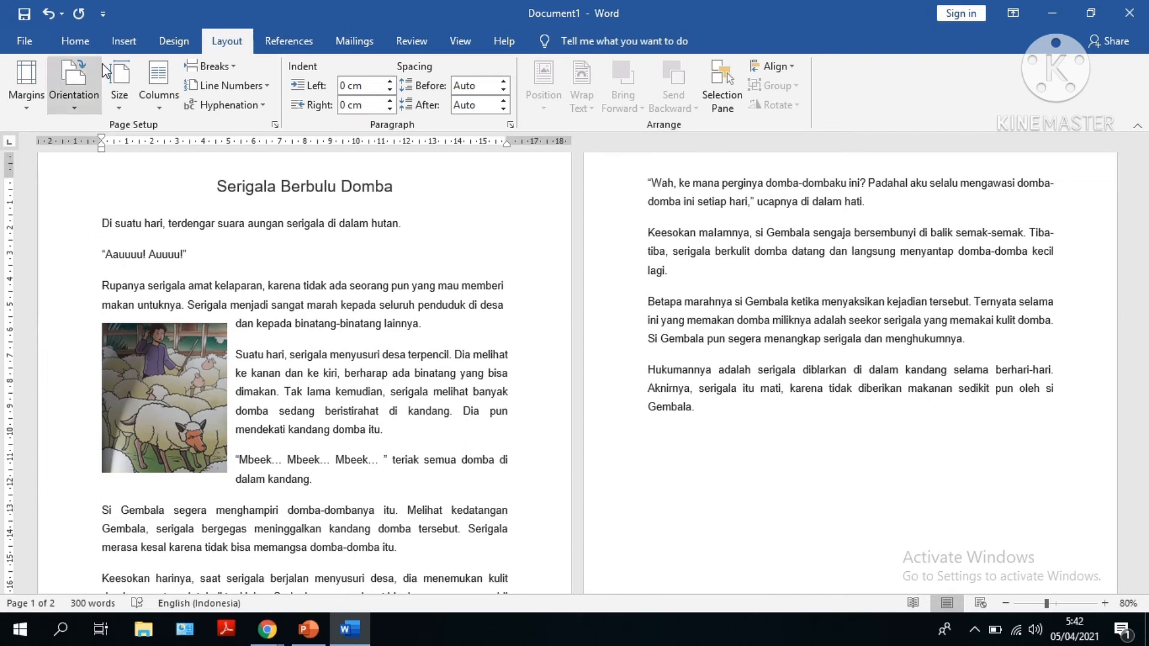
click(123, 41)
click(223, 66)
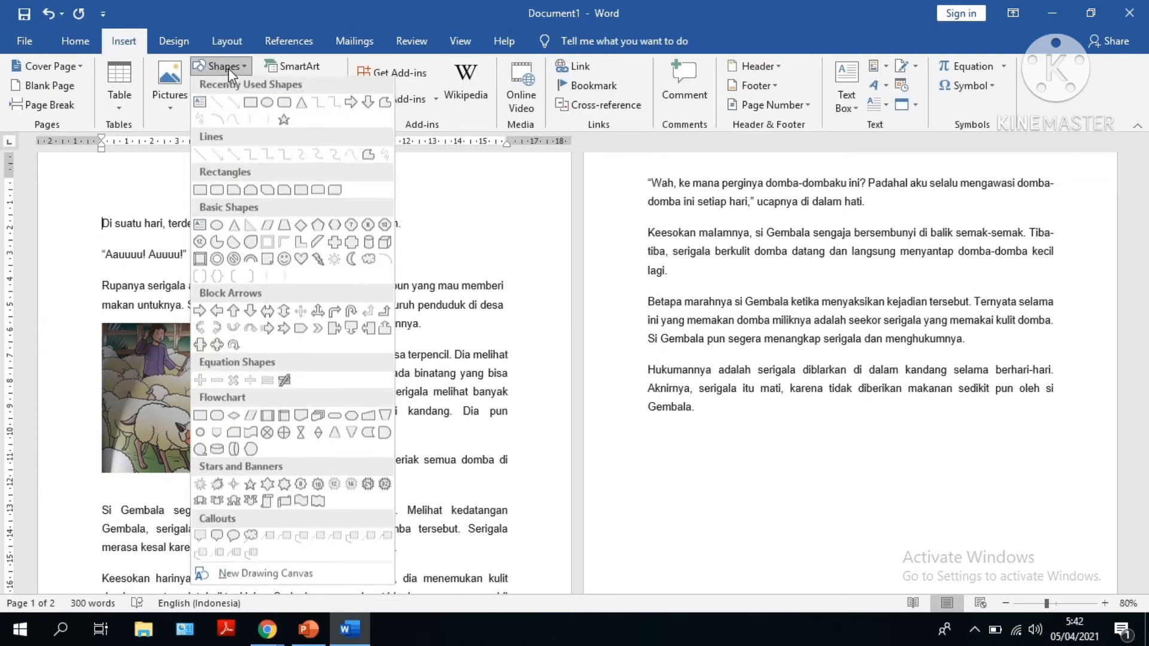
click(236, 95)
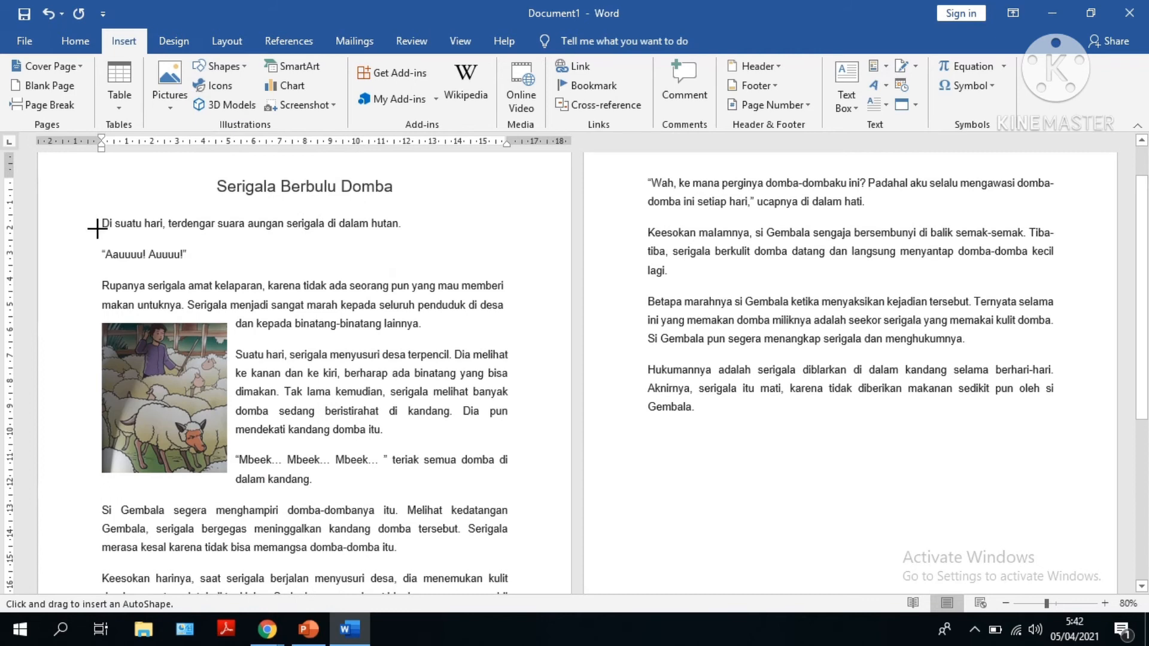
drag(97, 228, 98, 249)
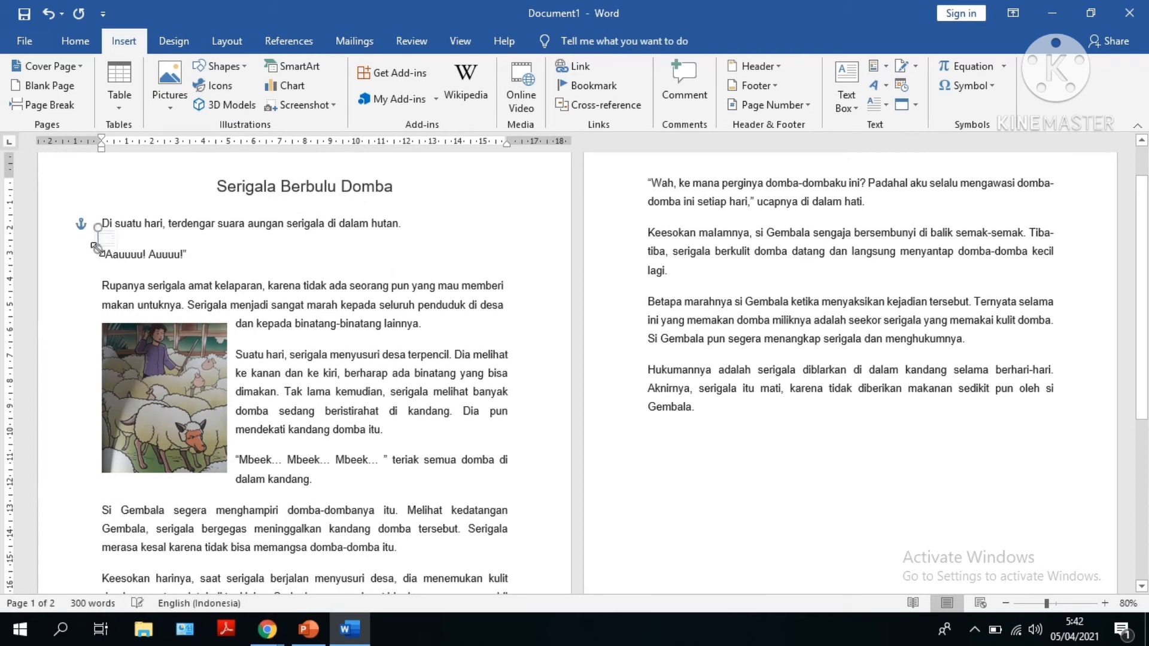
click(191, 290)
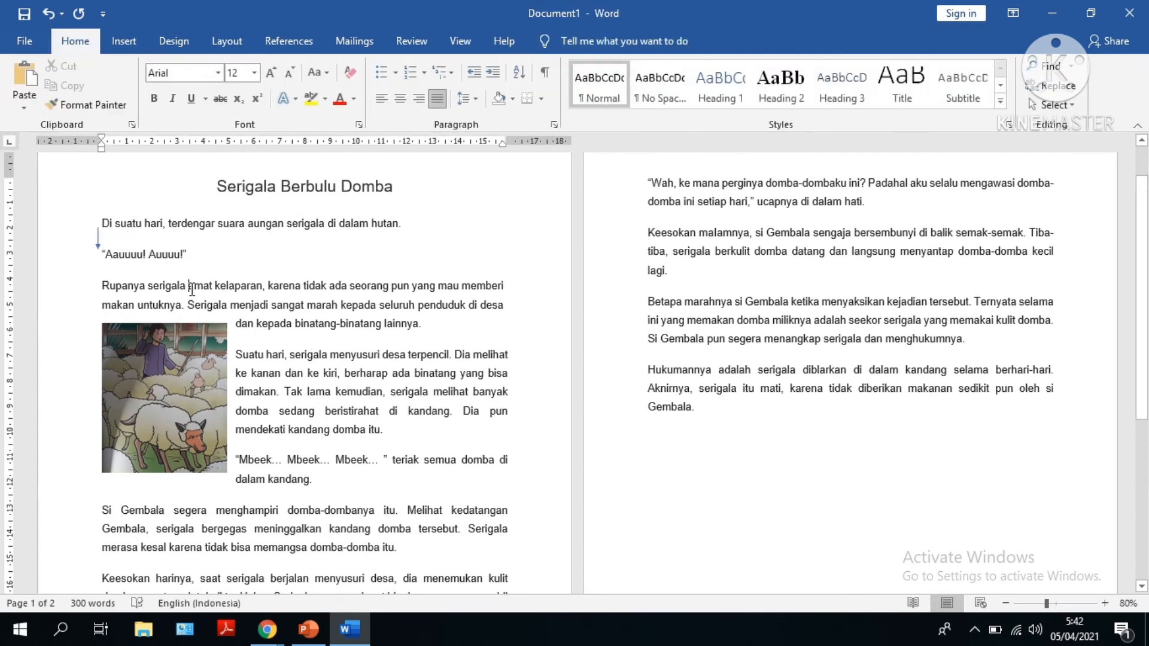
Duplicate the arrow and place the copy in the gap between the "Aauuuu! Auuuu!" and "Rupanya serigala" paragraphs
click(97, 239)
click(100, 247)
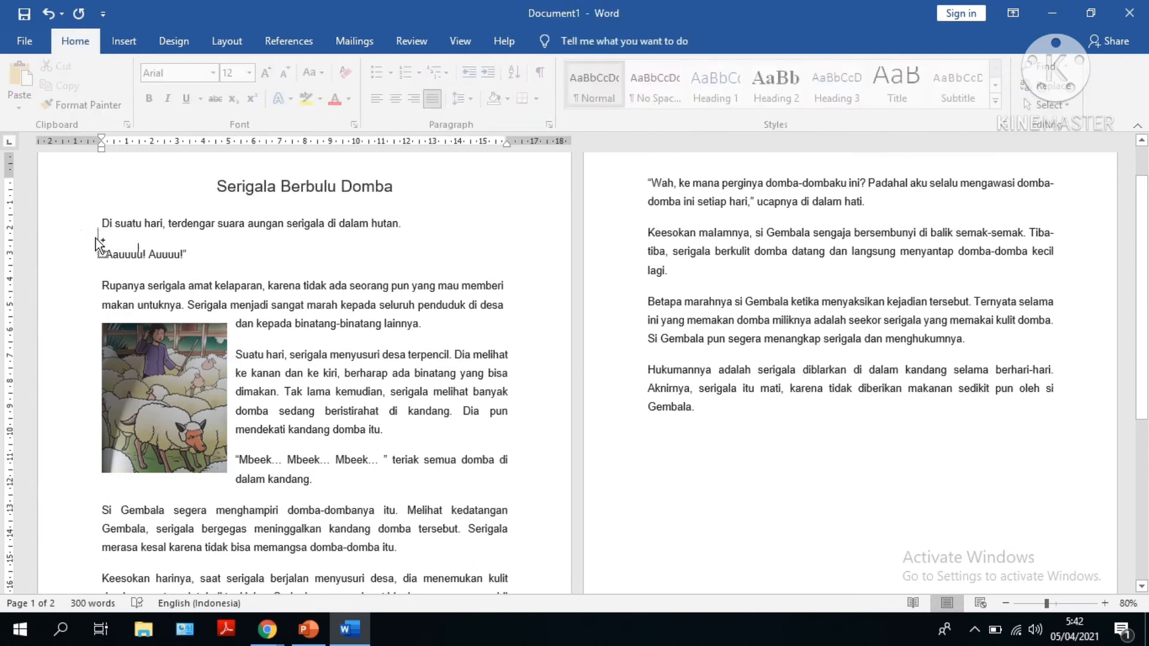
scroll(305, 281, down, 3)
scroll(305, 281, up, 2)
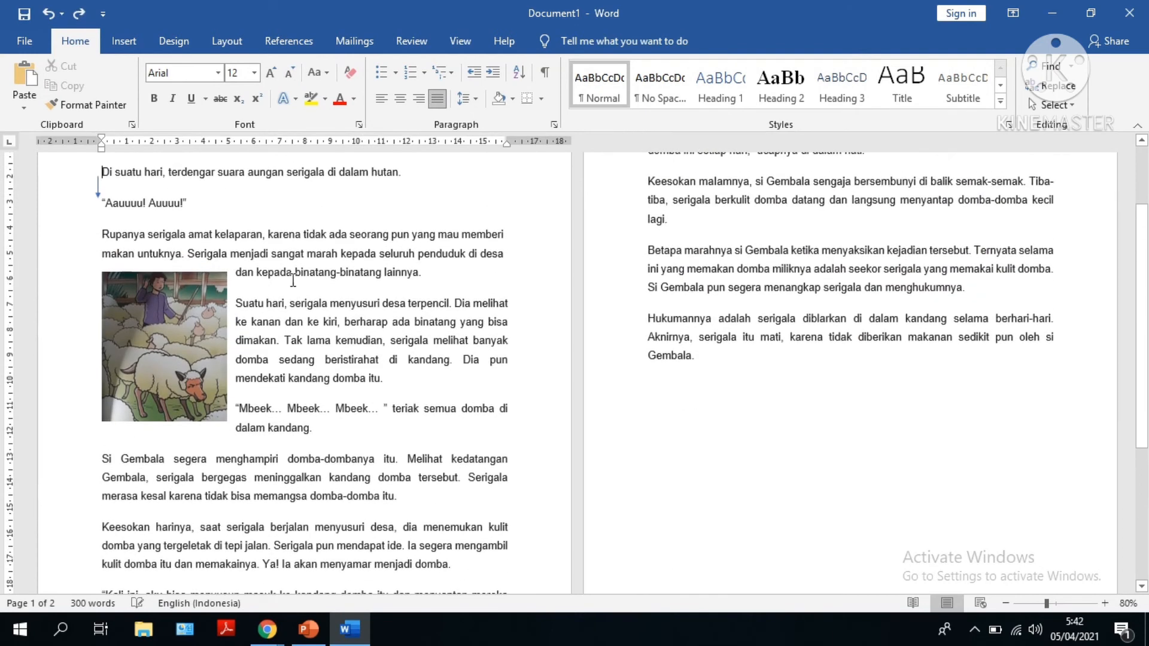
click(97, 180)
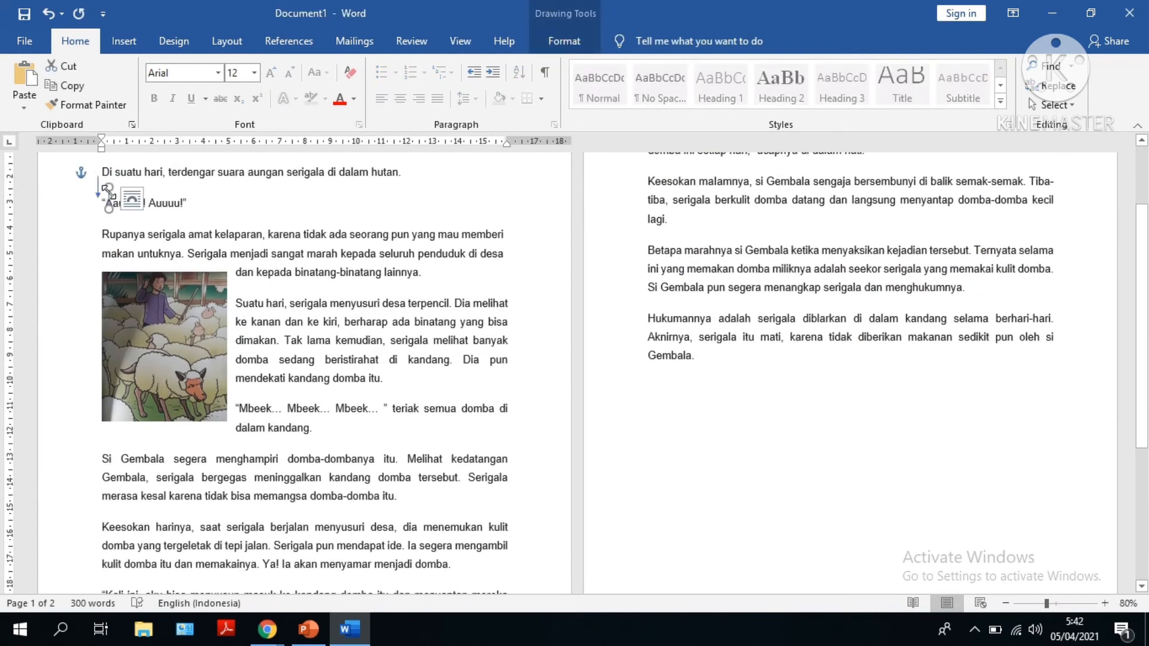
drag(99, 198, 91, 221)
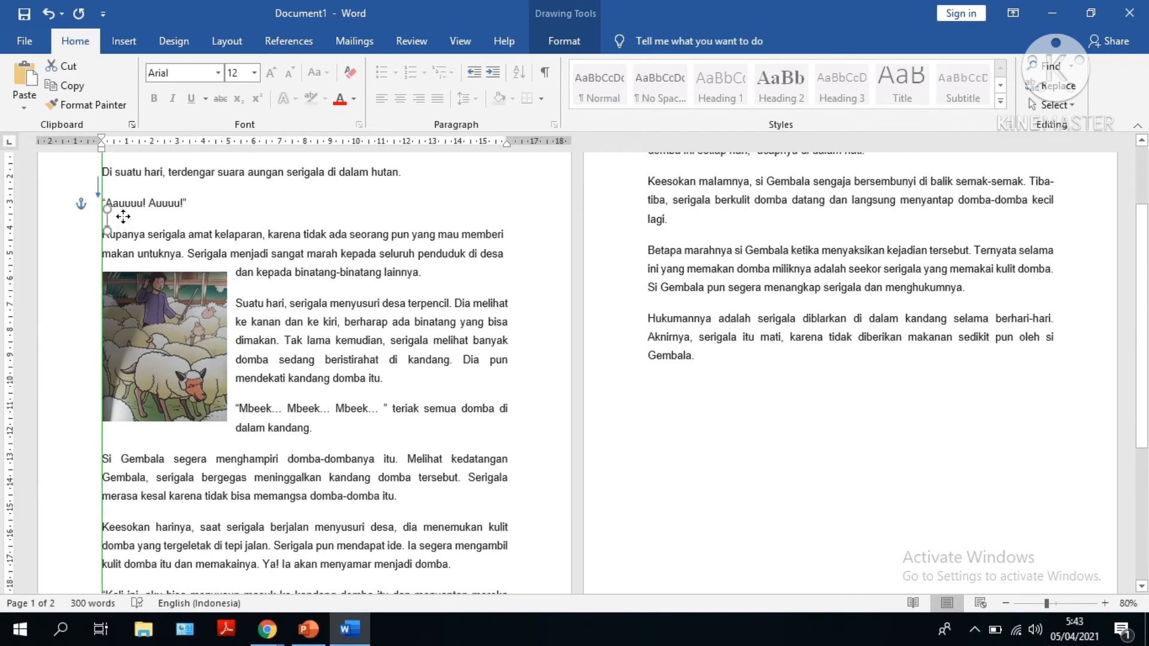
click(138, 223)
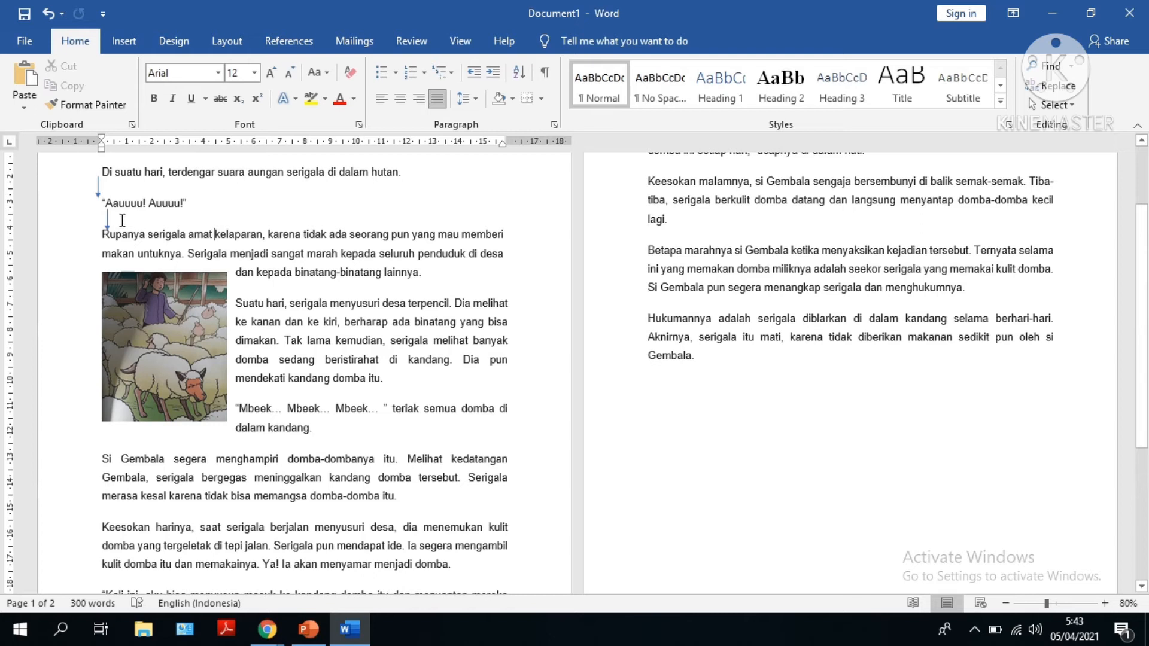
Delete both arrows marking the gaps between the opening paragraphs
click(96, 191)
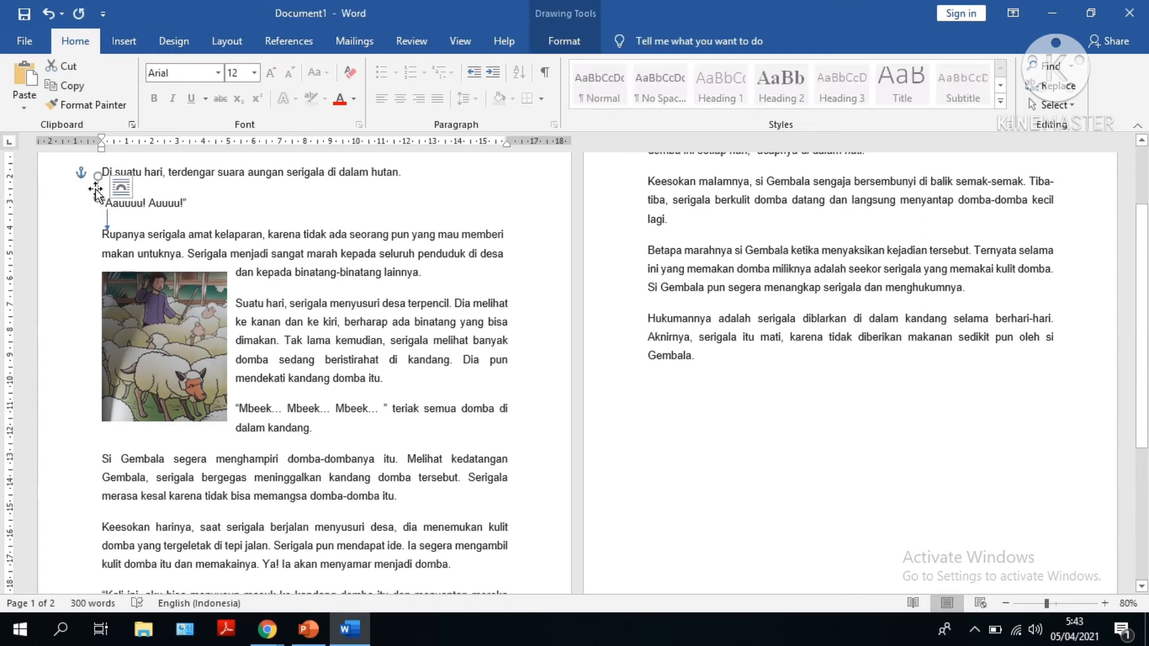
key(Delete)
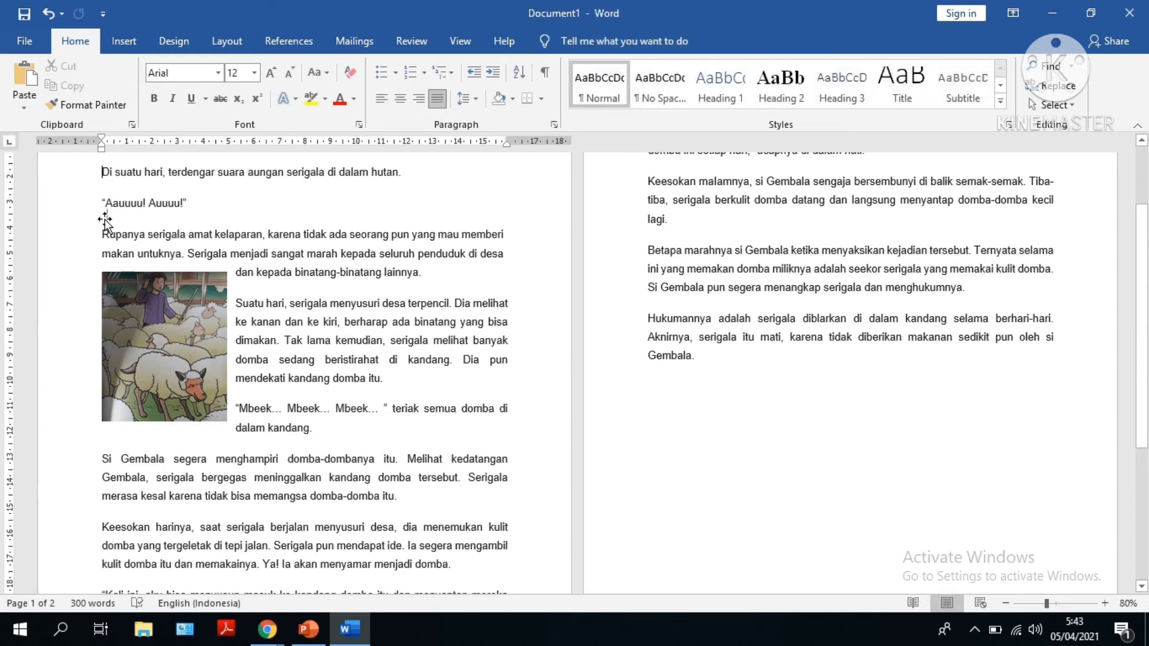
click(104, 220)
key(Delete)
Set the line spacing of the "Aauuuu! Auuuu!" paragraph to Single in the paragraph settings
click(232, 41)
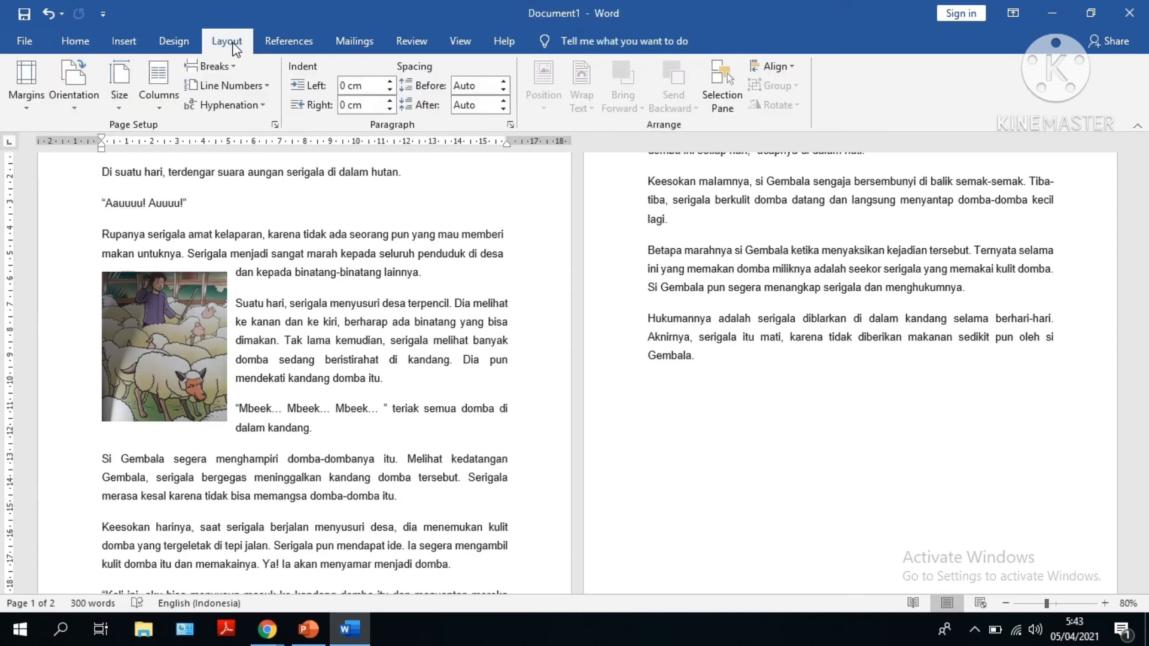
click(511, 125)
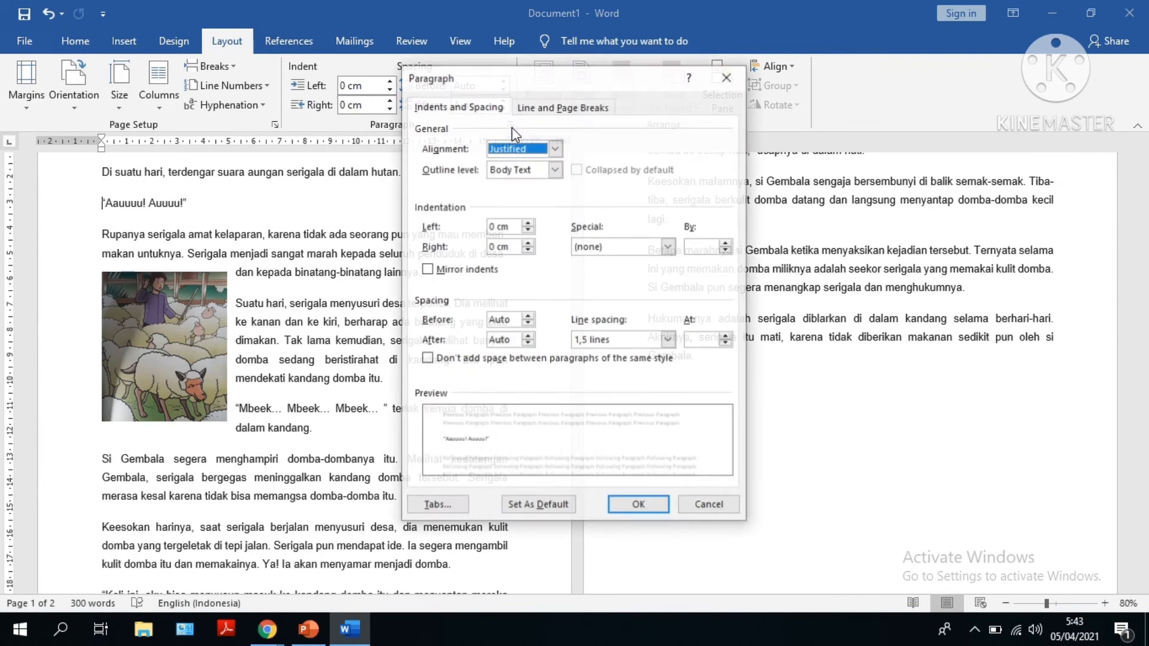
click(604, 341)
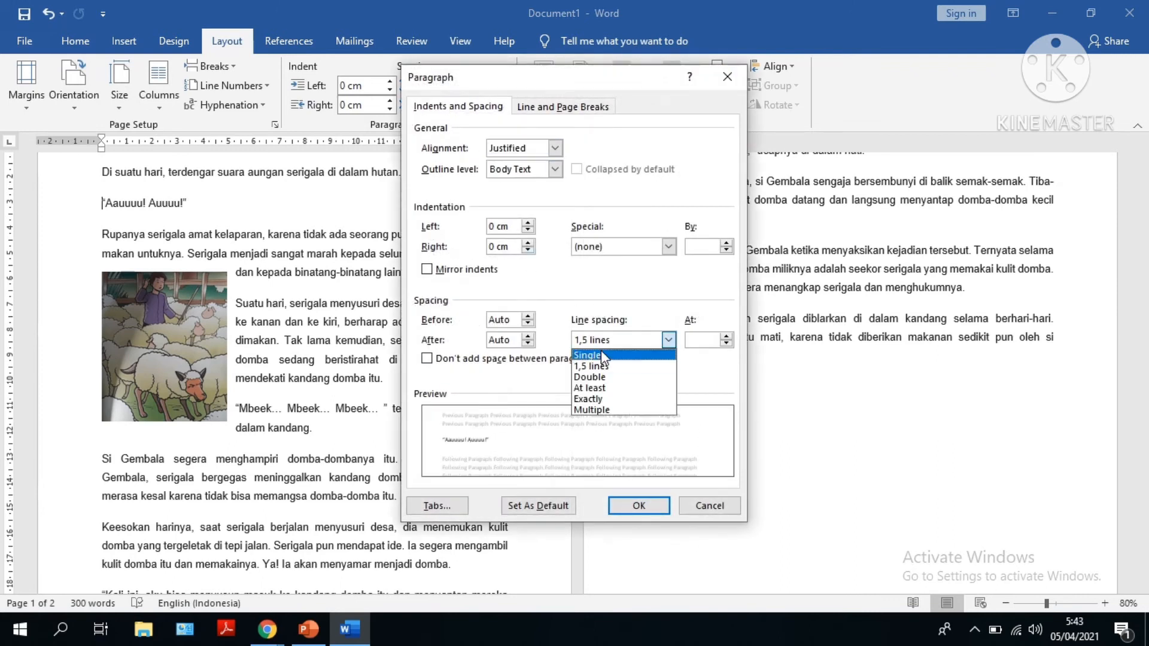
click(601, 350)
click(639, 506)
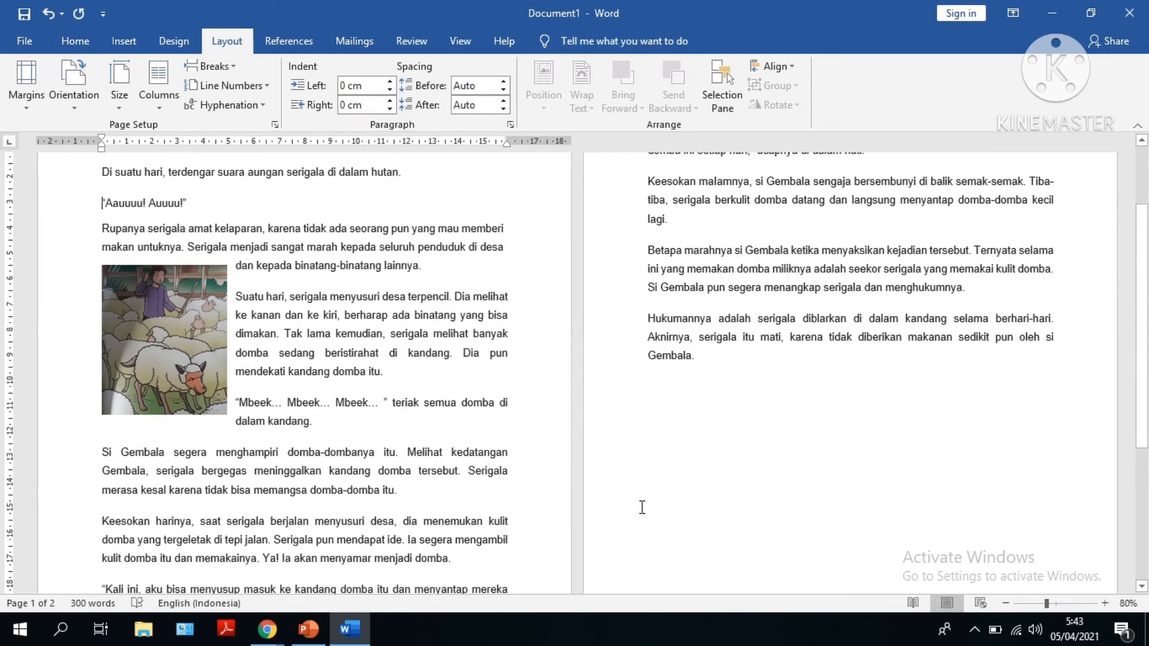
Try Double line spacing on the "Aauuuu! Auuuu!" paragraph and undo it
click(510, 126)
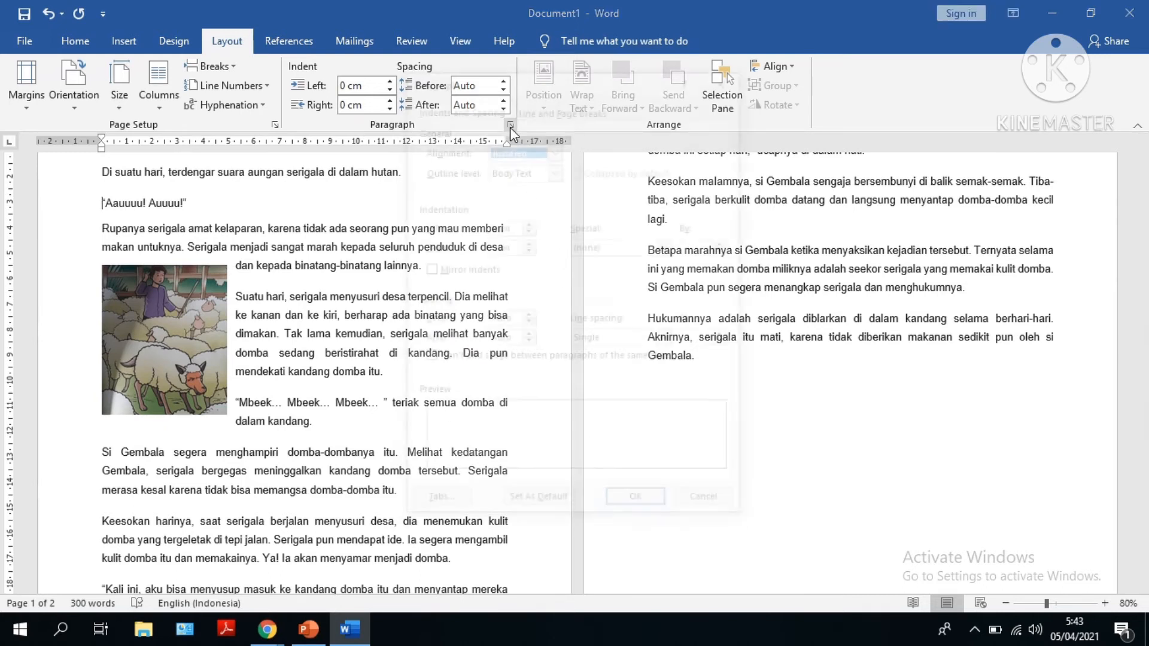
click(620, 339)
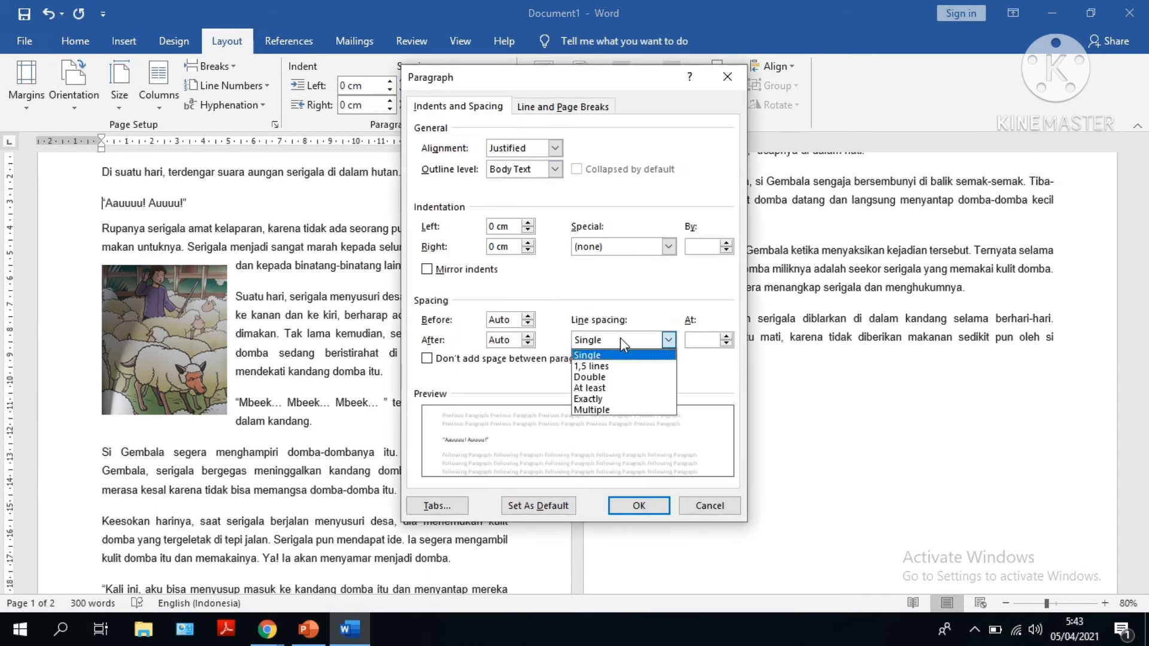
click(609, 381)
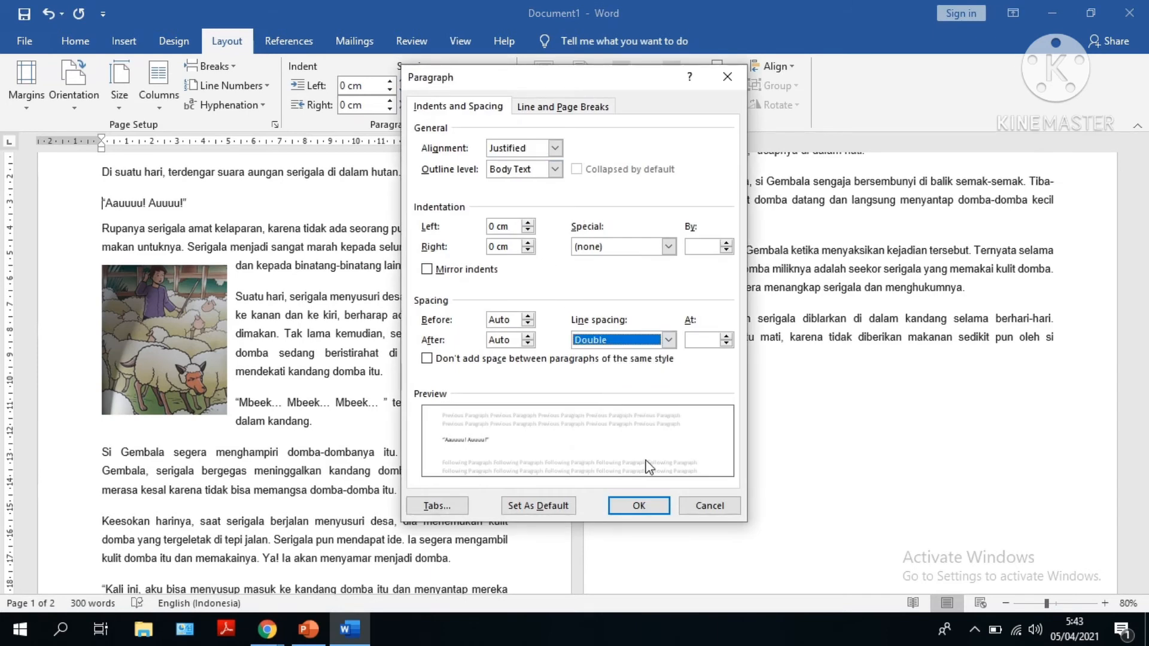
click(662, 507)
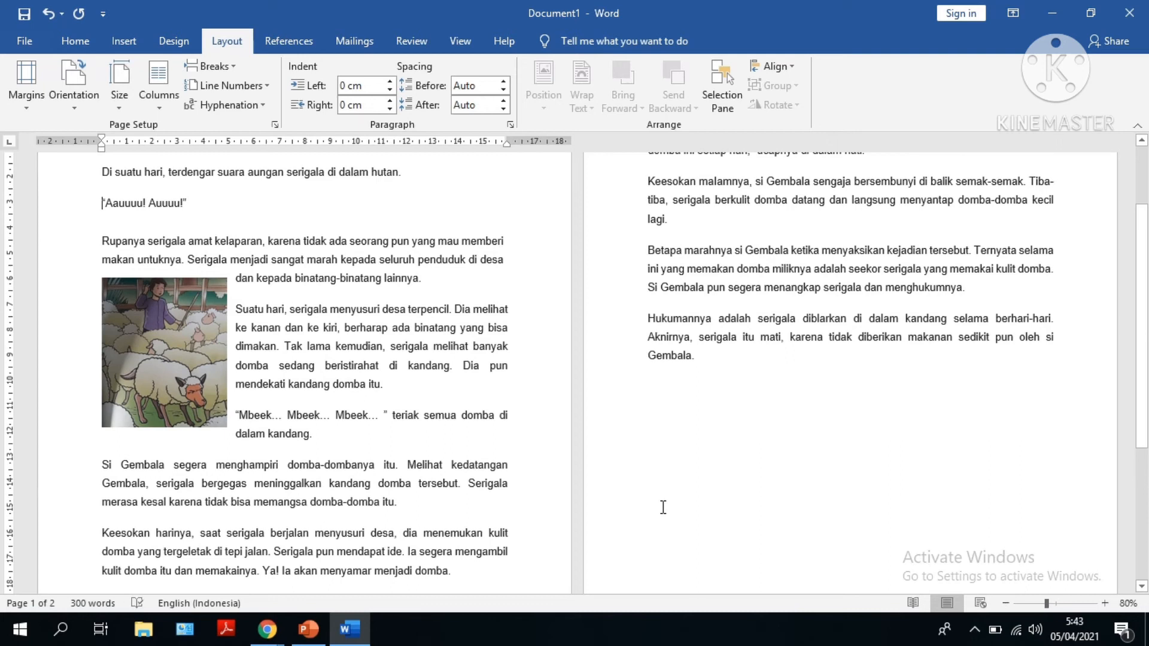
key(ctrl+z)
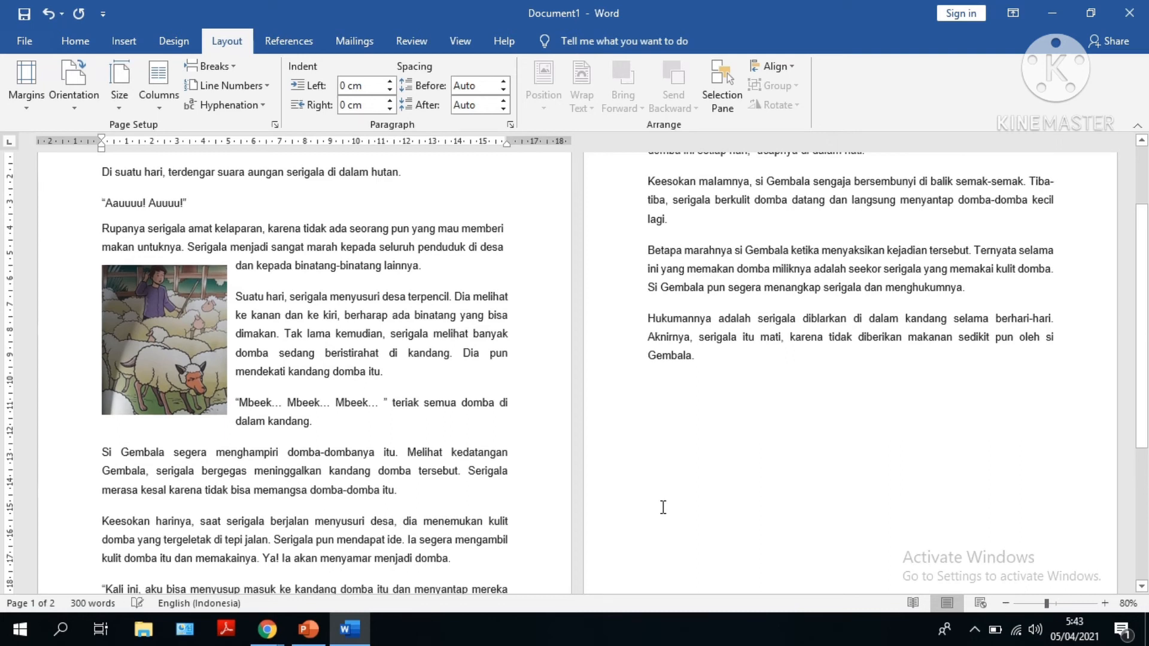
Select the entire document and set its line spacing to Double
key(ctrl+a)
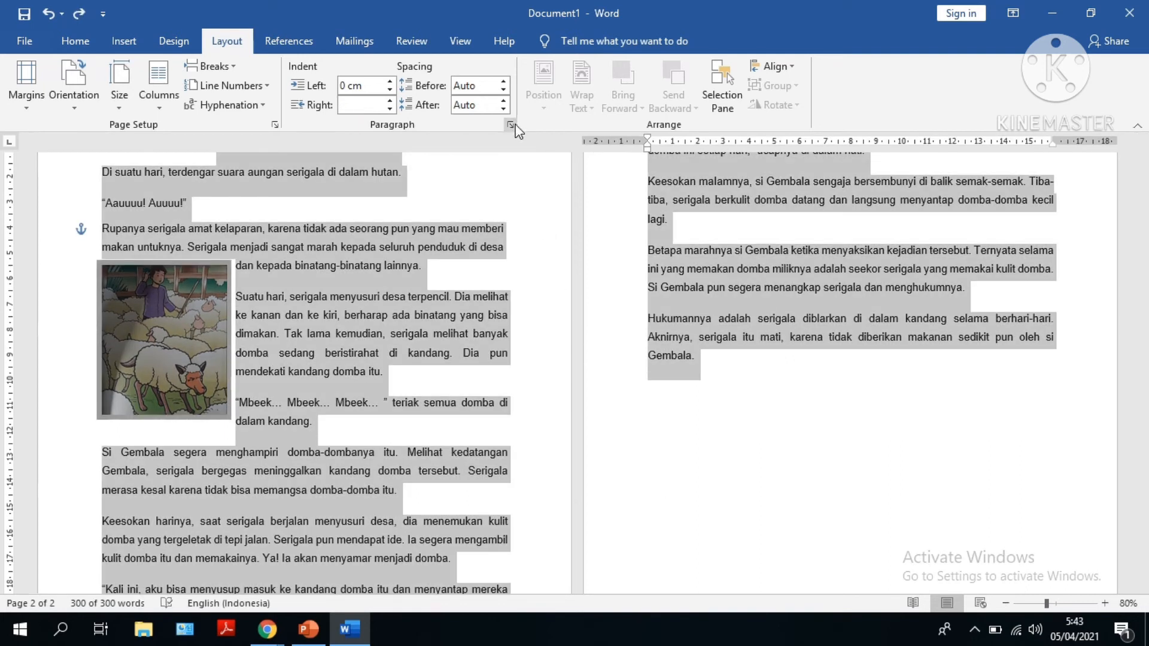
click(511, 125)
click(598, 340)
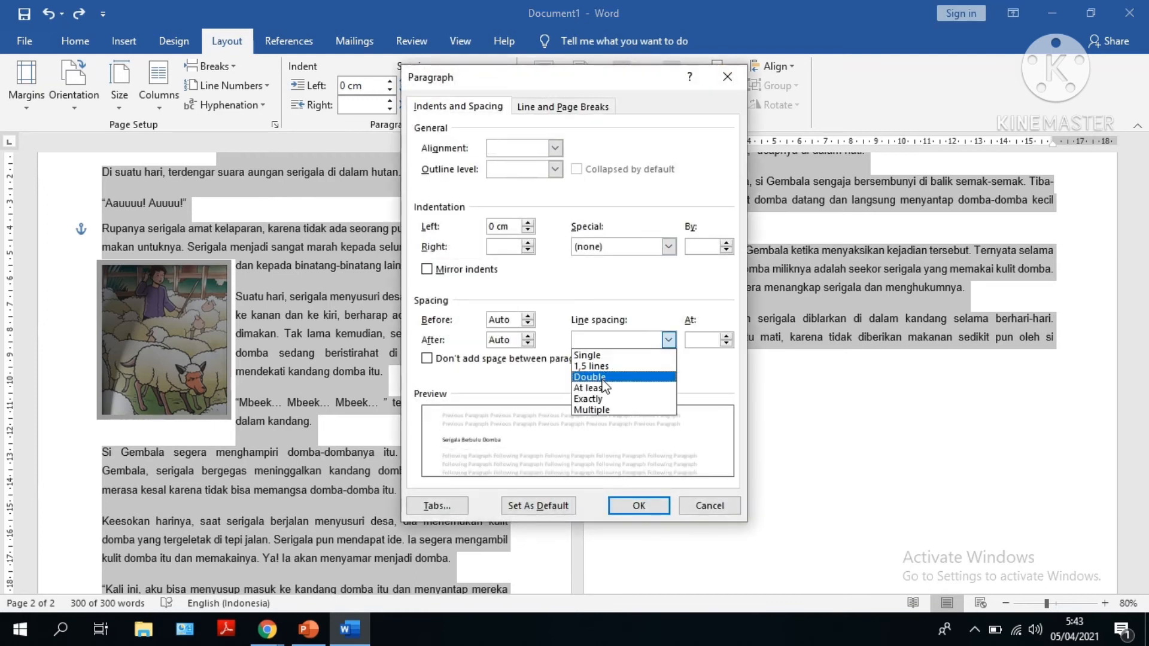
click(605, 383)
click(647, 504)
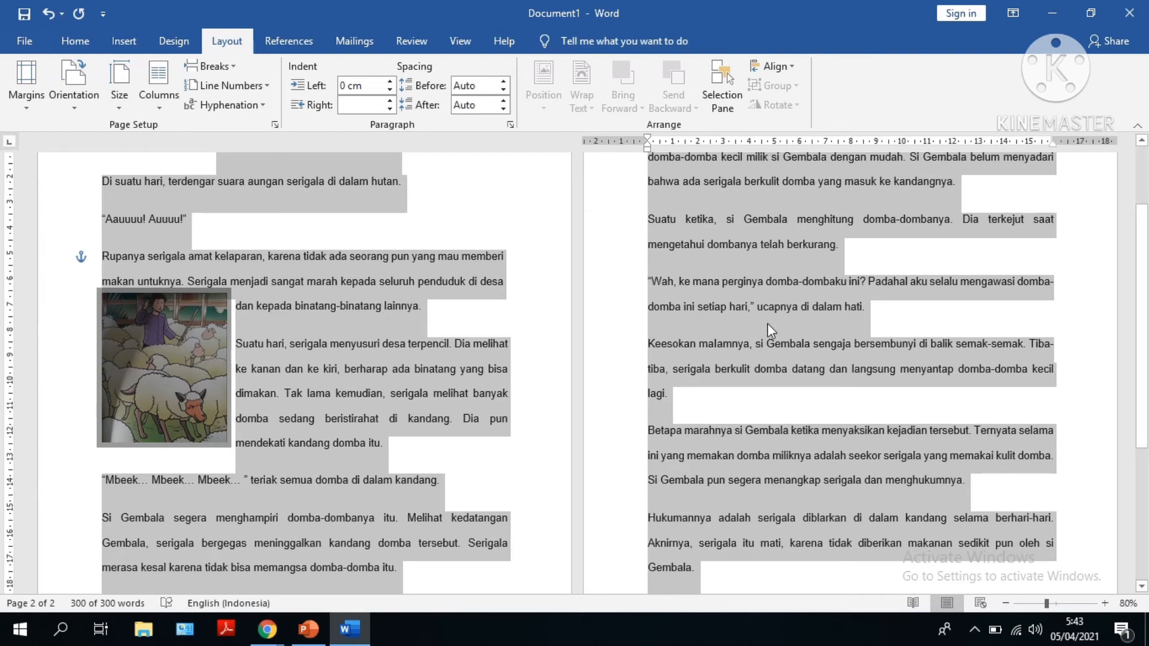
click(510, 124)
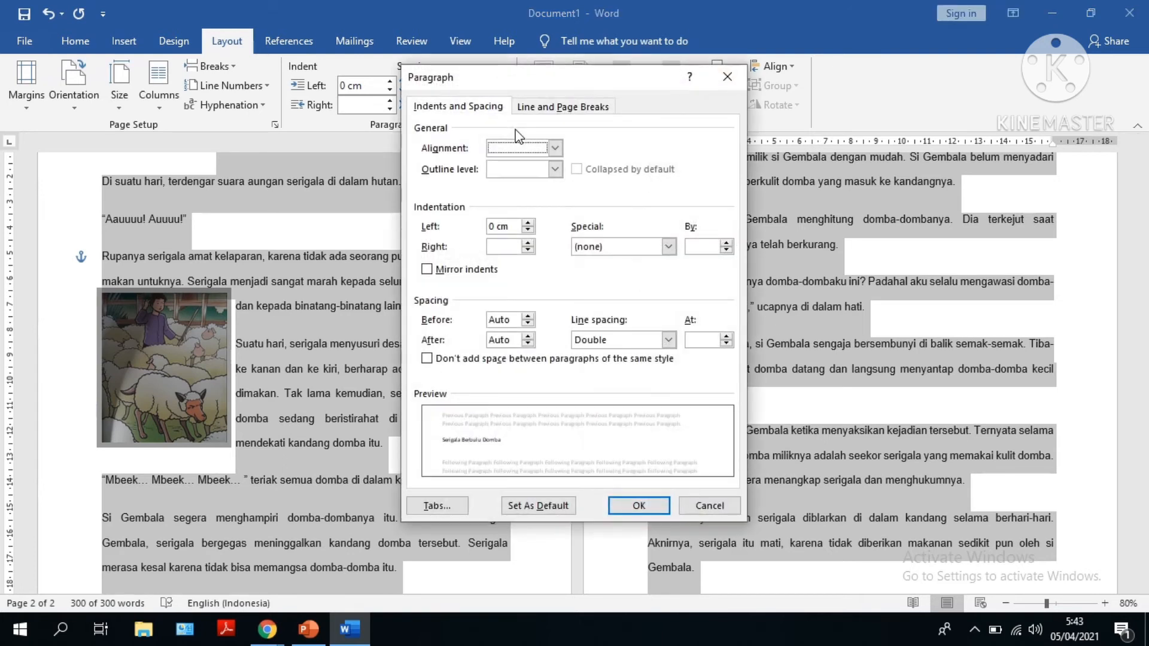
click(668, 339)
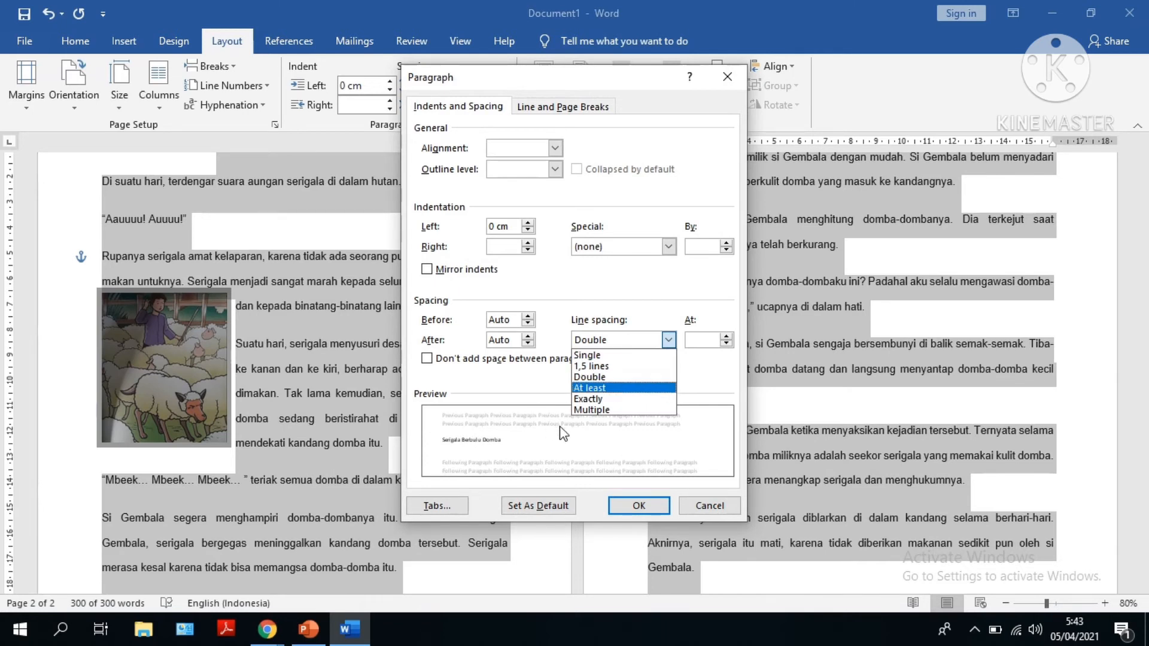
key(Escape)
key(Escape)
click(372, 294)
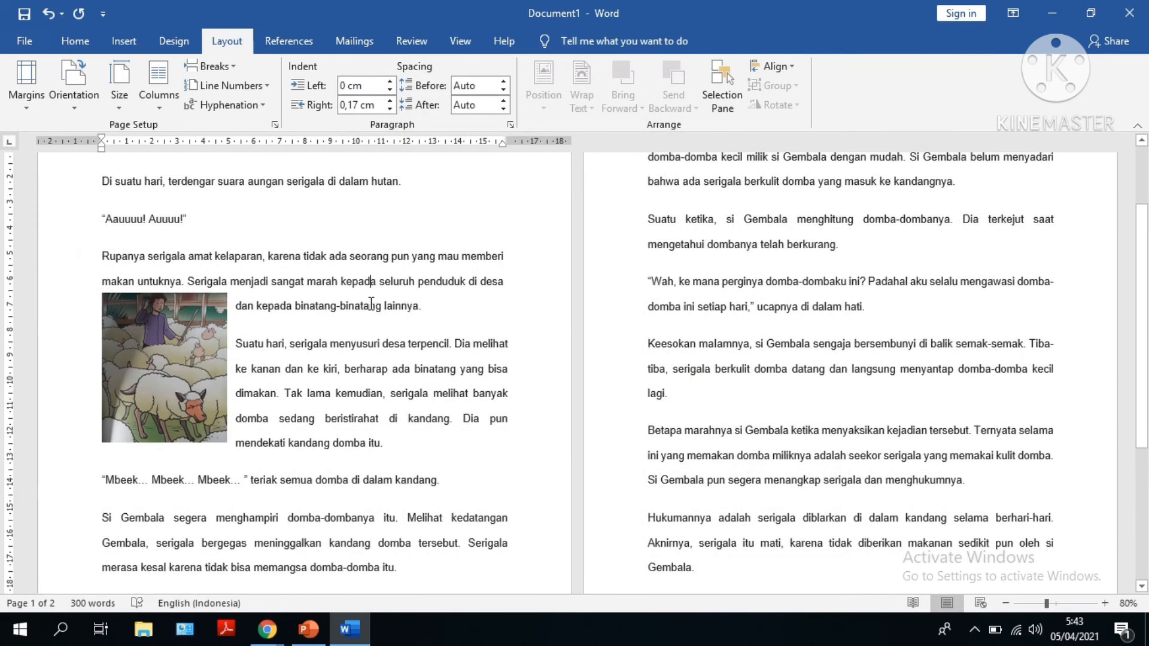
click(74, 42)
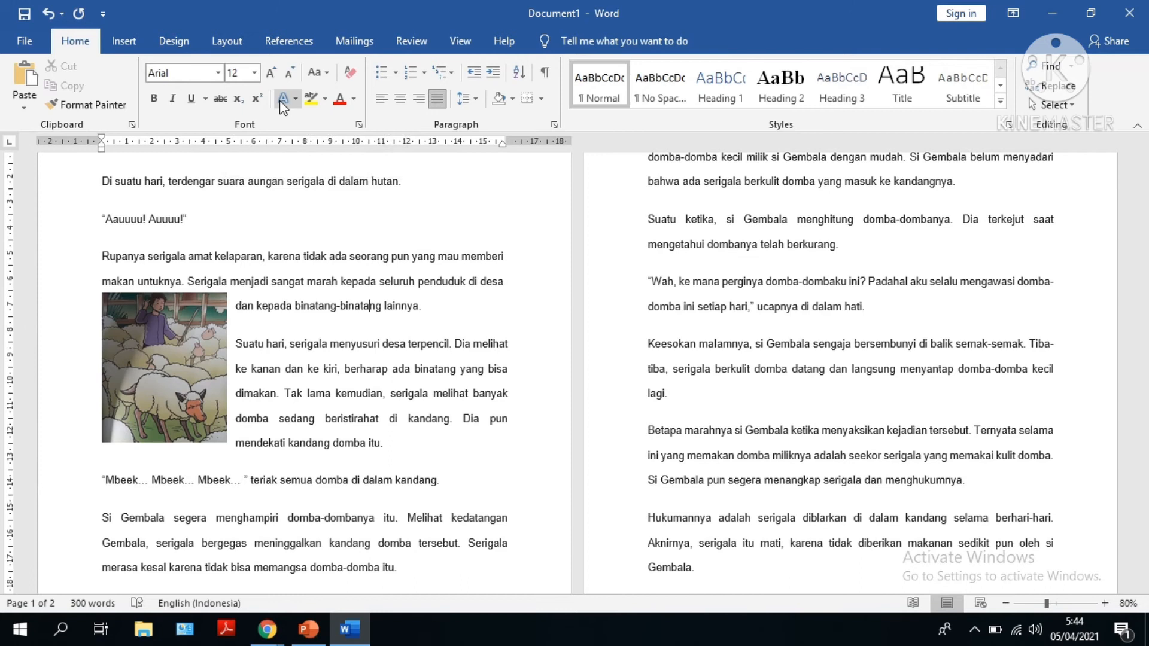
Select the entire document and set its line spacing to At least 12 pt
key(ctrl+a)
click(225, 40)
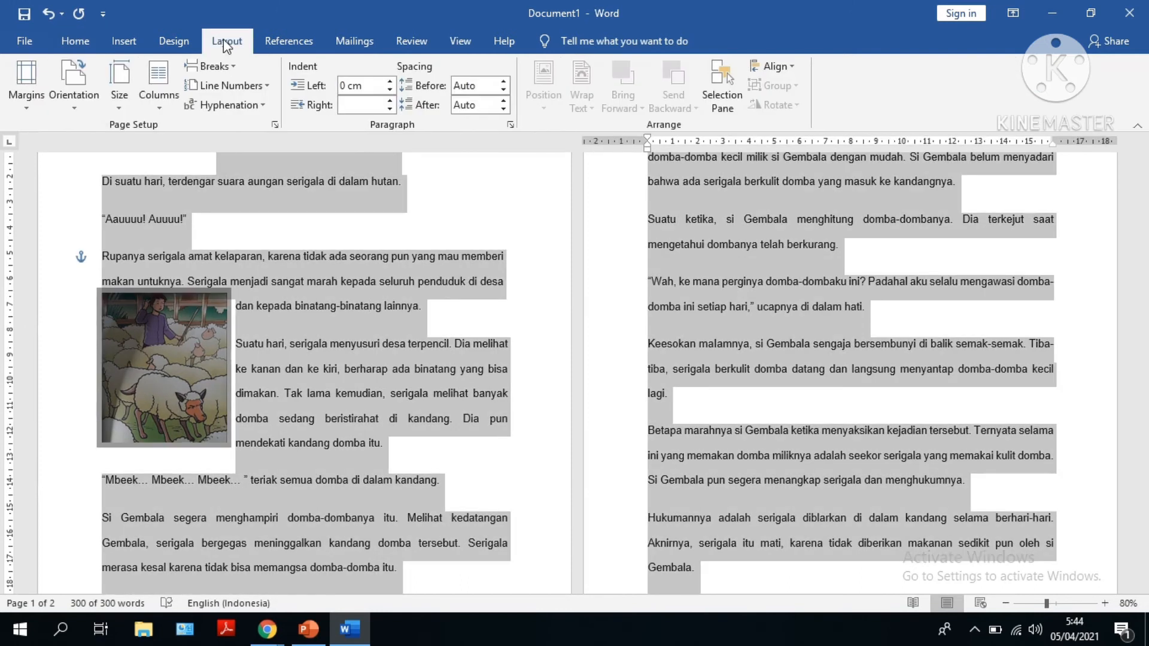
click(507, 125)
click(668, 339)
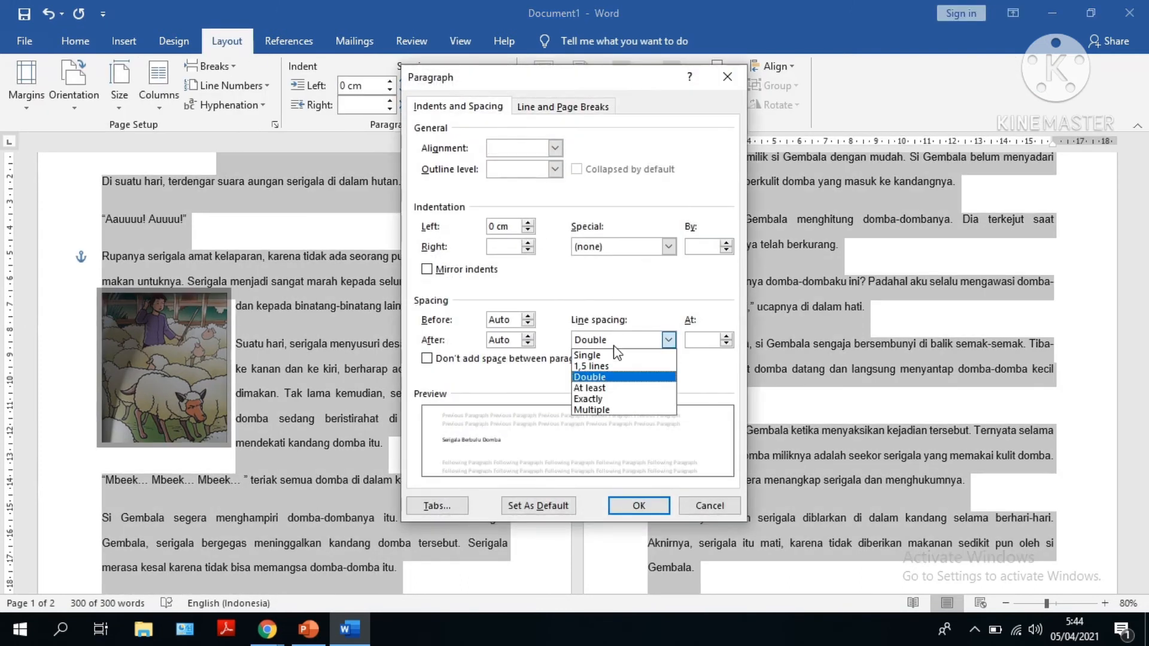
click(613, 390)
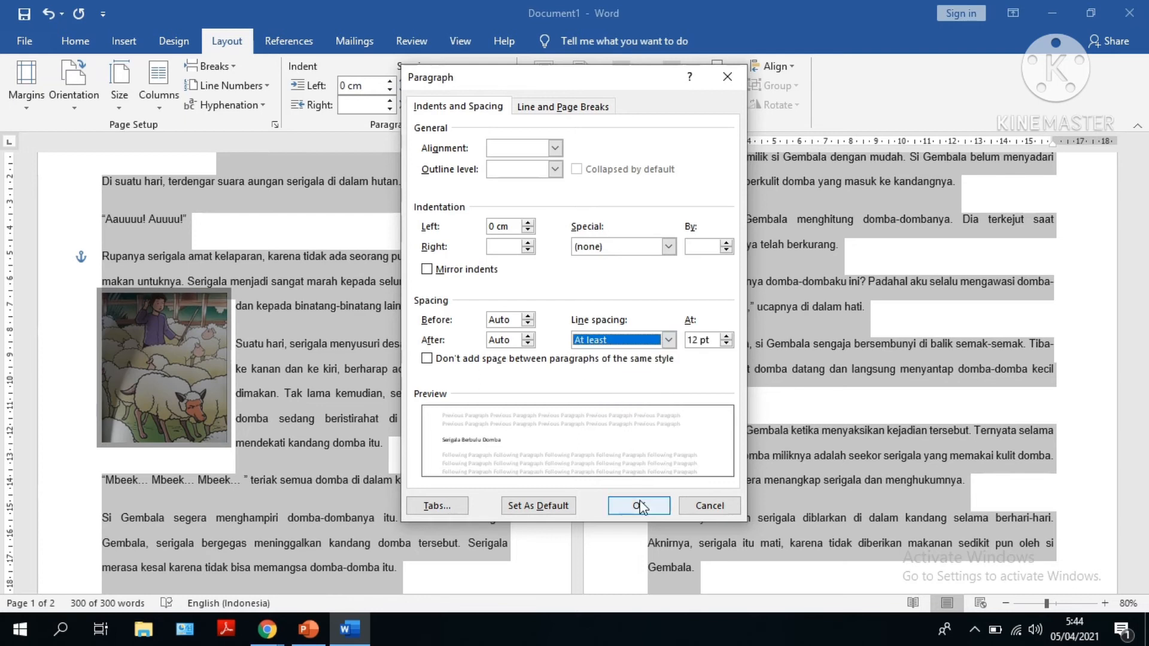
click(638, 505)
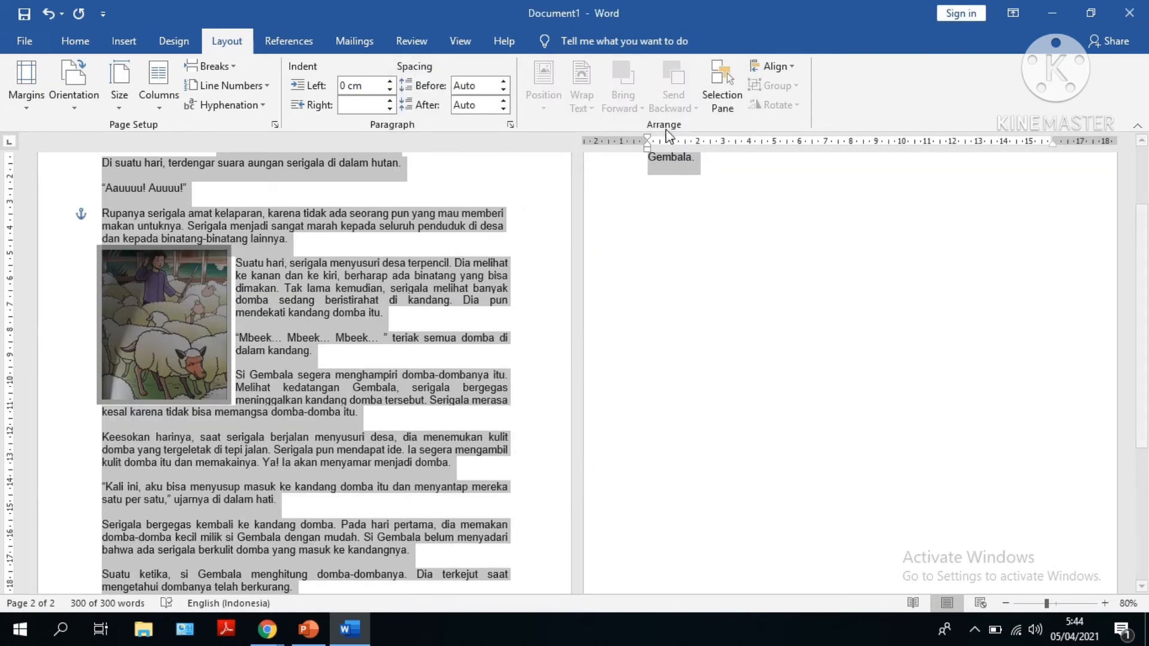
Set the line spacing of the entire selected document to Exactly 12 pt in the paragraph settings
click(509, 124)
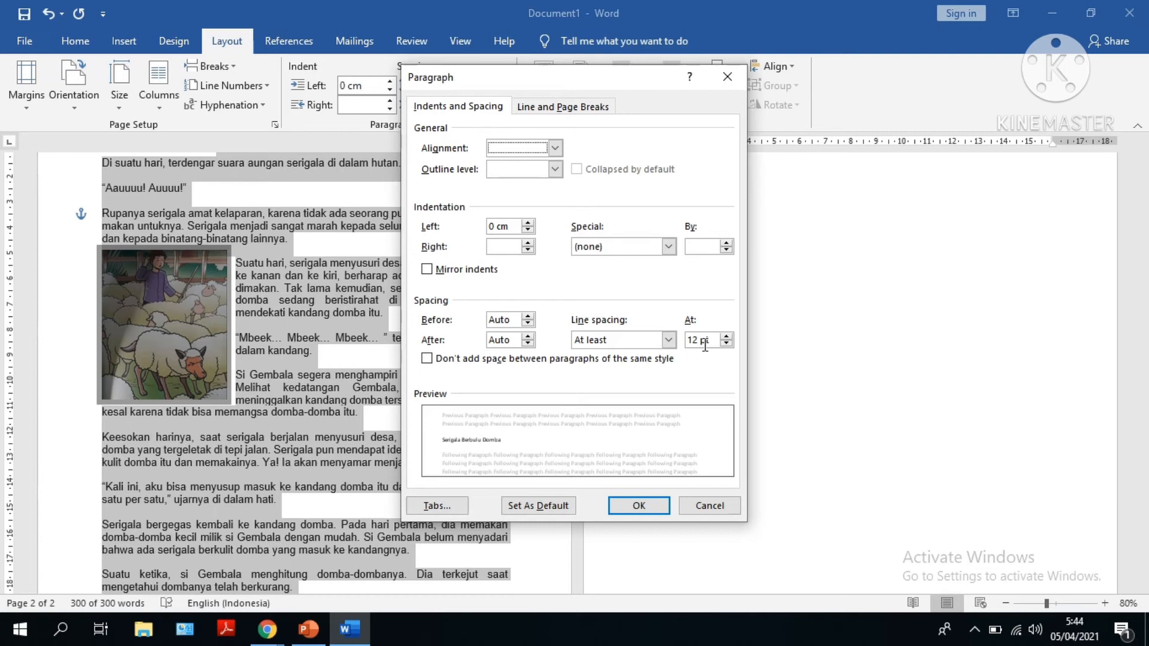
click(668, 340)
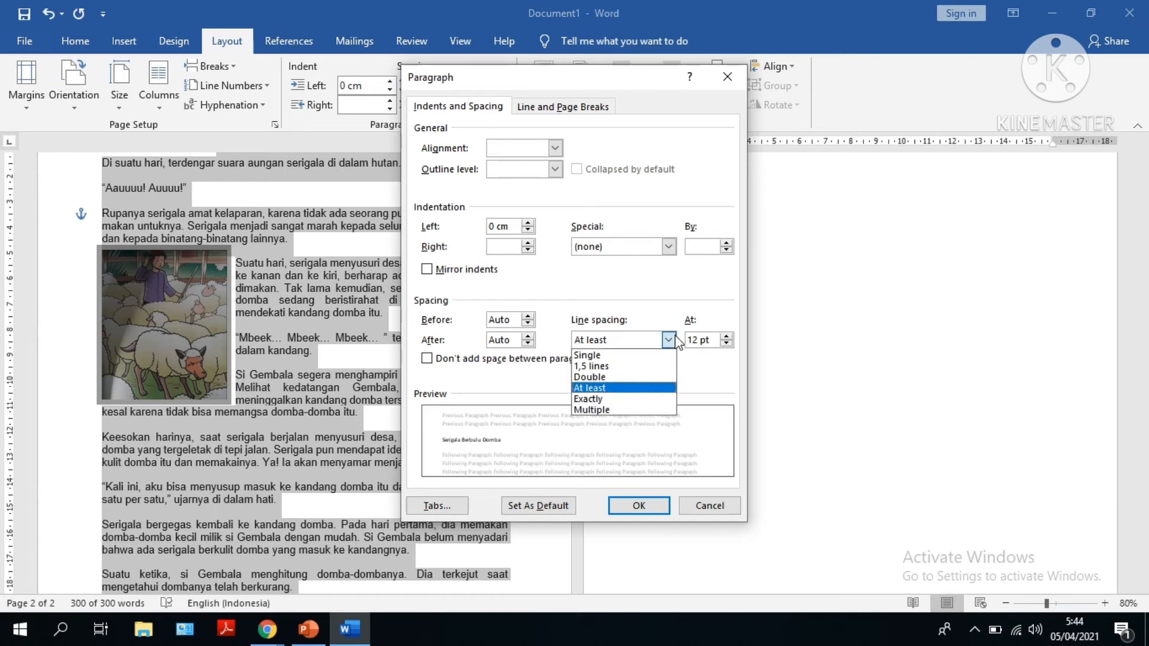
click(635, 399)
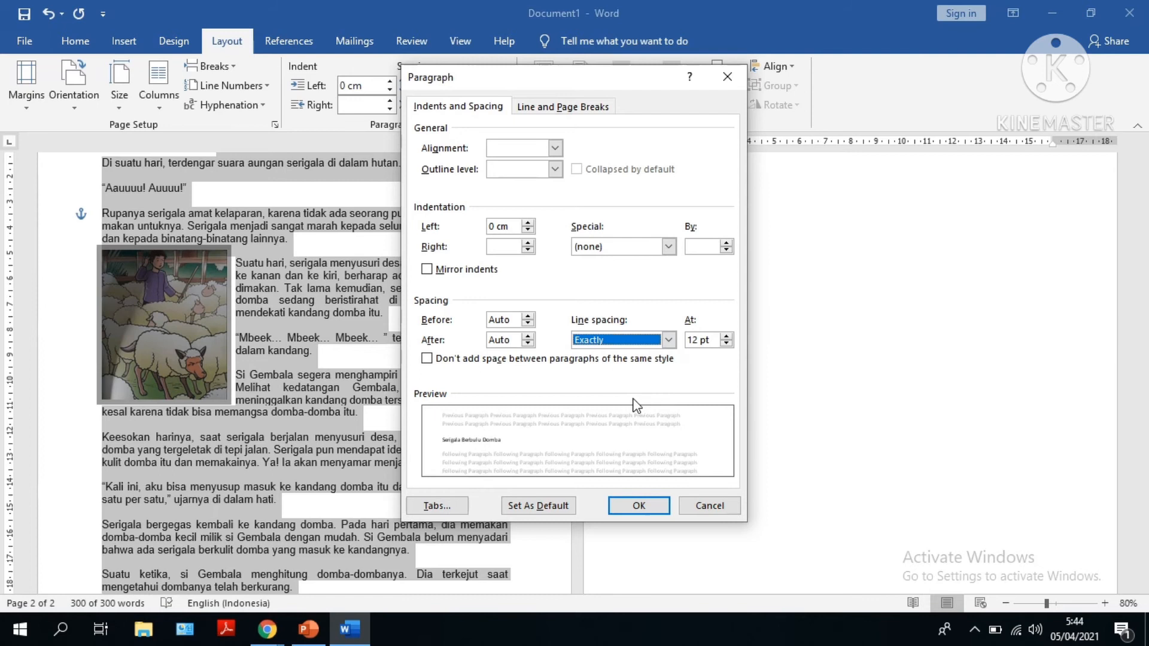
click(645, 507)
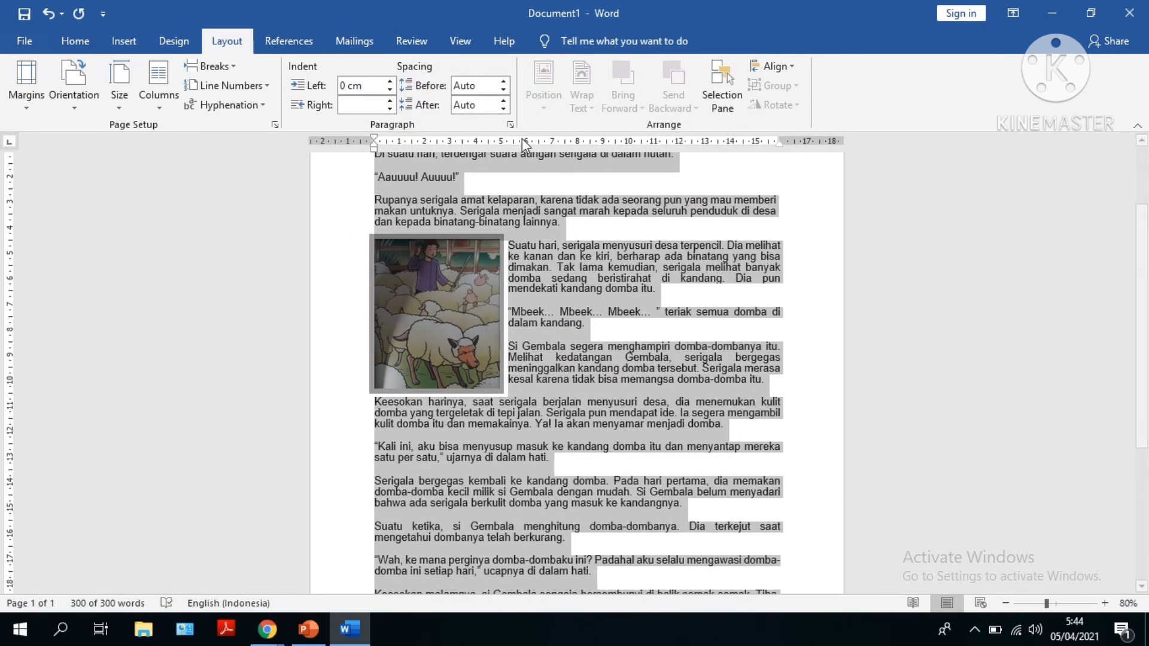
Set the line spacing of the entire selected document to Multiple at 35
click(510, 125)
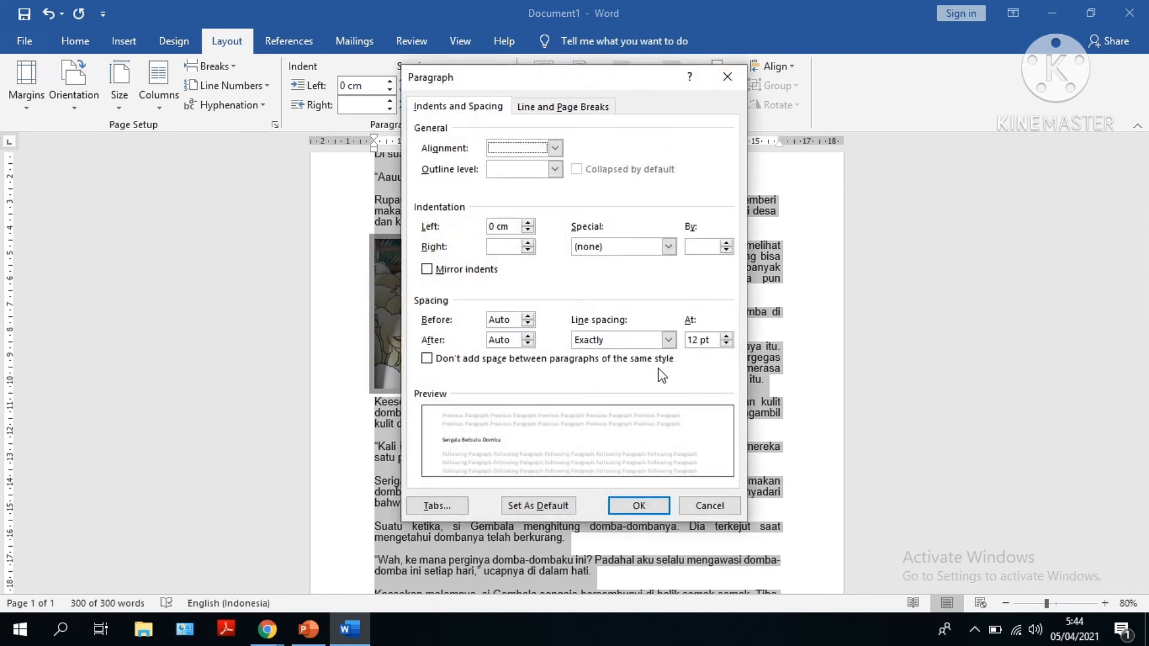
click(673, 339)
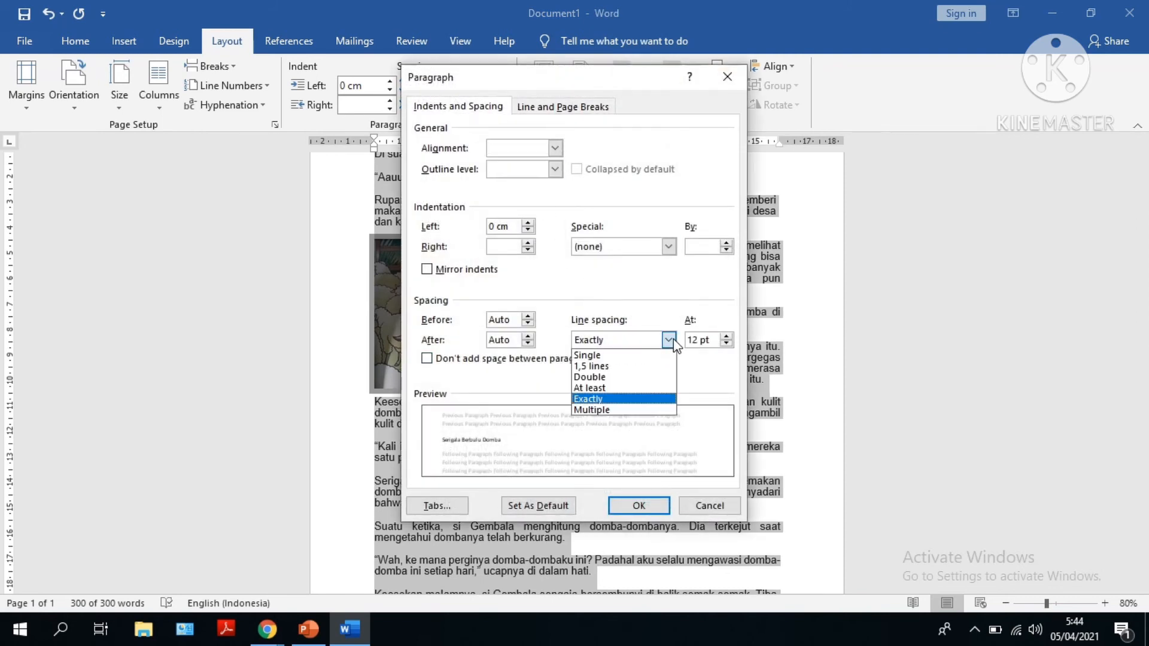
click(626, 409)
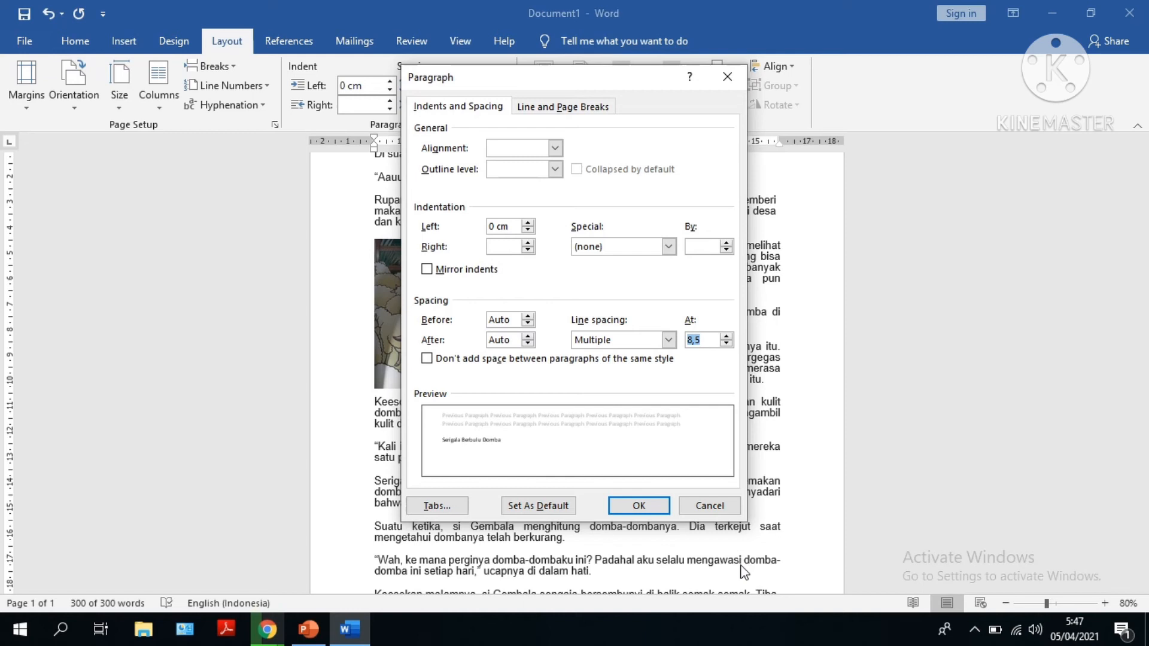
click(667, 339)
click(642, 410)
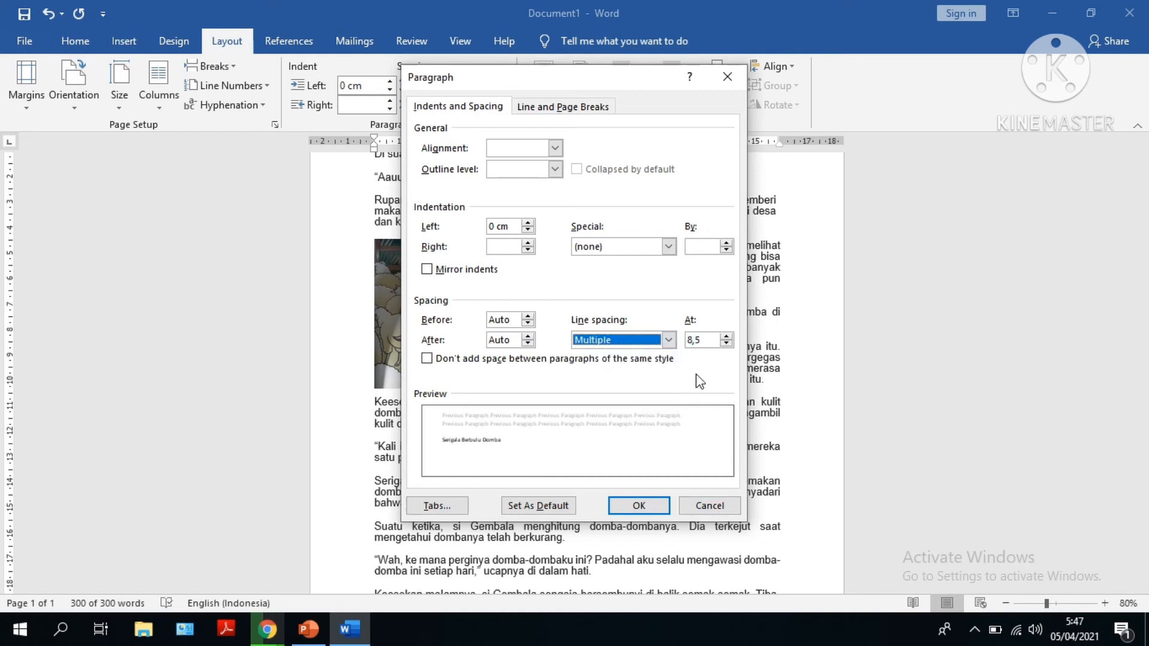
click(726, 337)
click(726, 337)
click(726, 337)
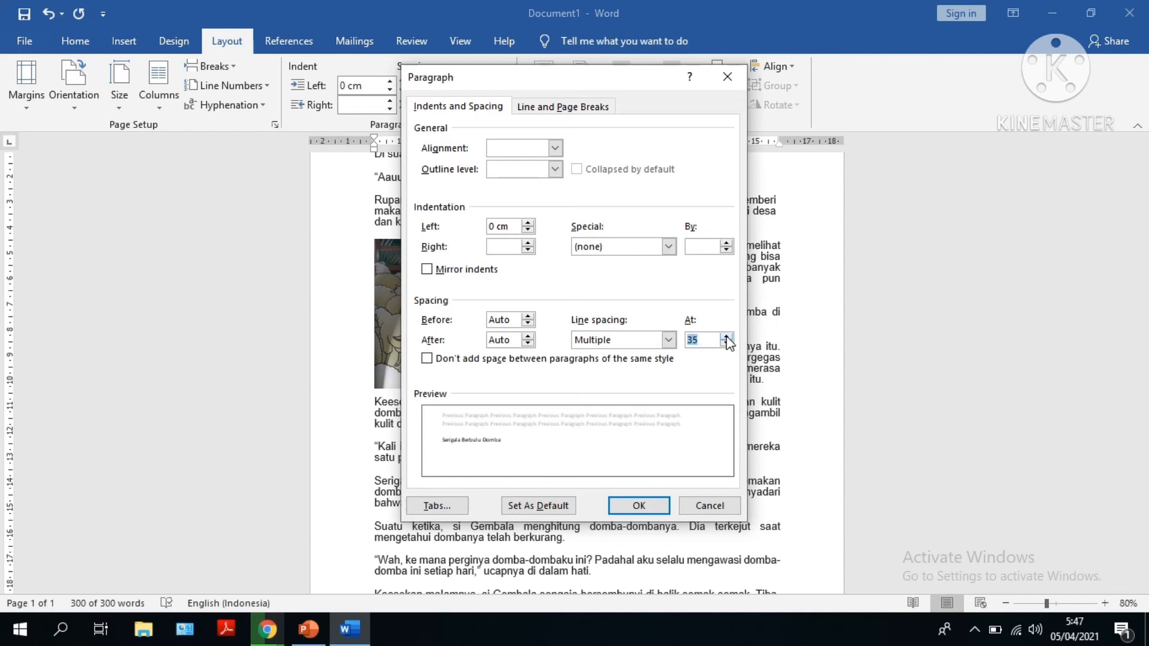
click(635, 507)
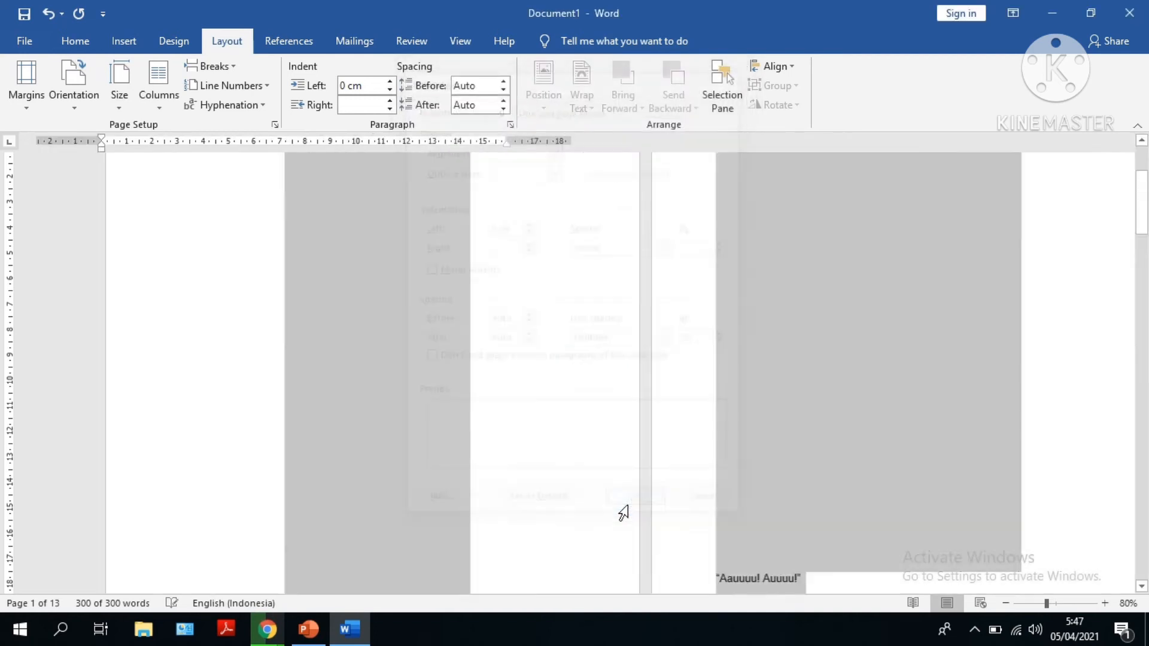
Examine how the Multiple line spacing spreads the story's lines across the document's pages
mouse_move(1141, 167)
mouse_down()
mouse_move(1139, 245)
mouse_move(1141, 159)
mouse_up()
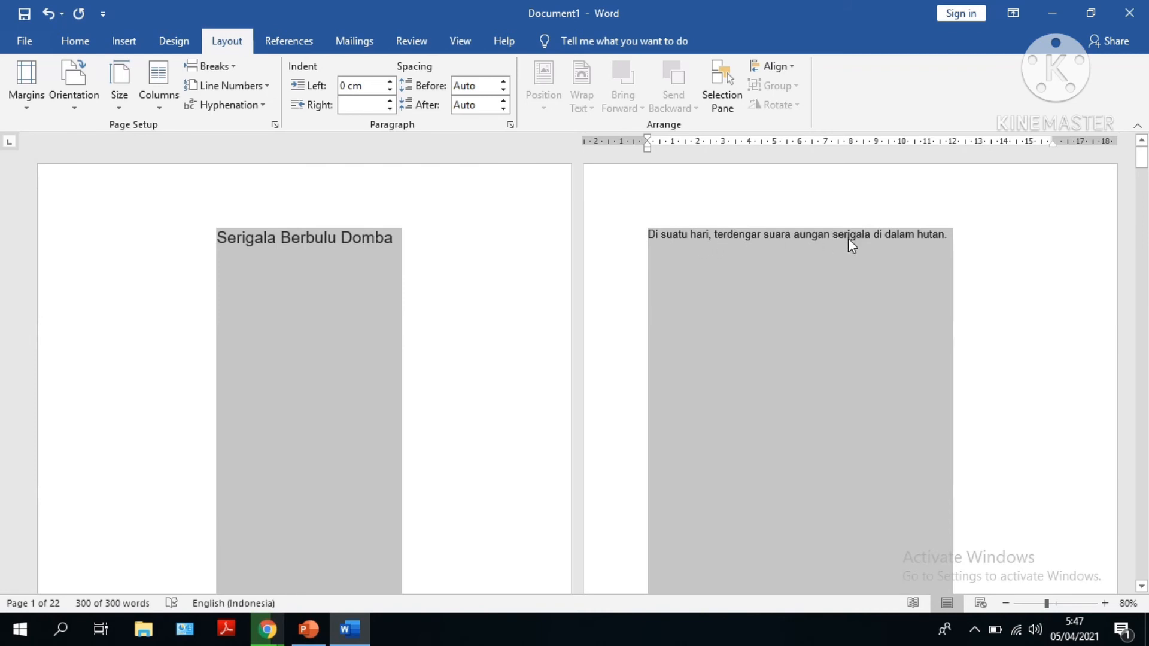
drag(1141, 163, 1141, 178)
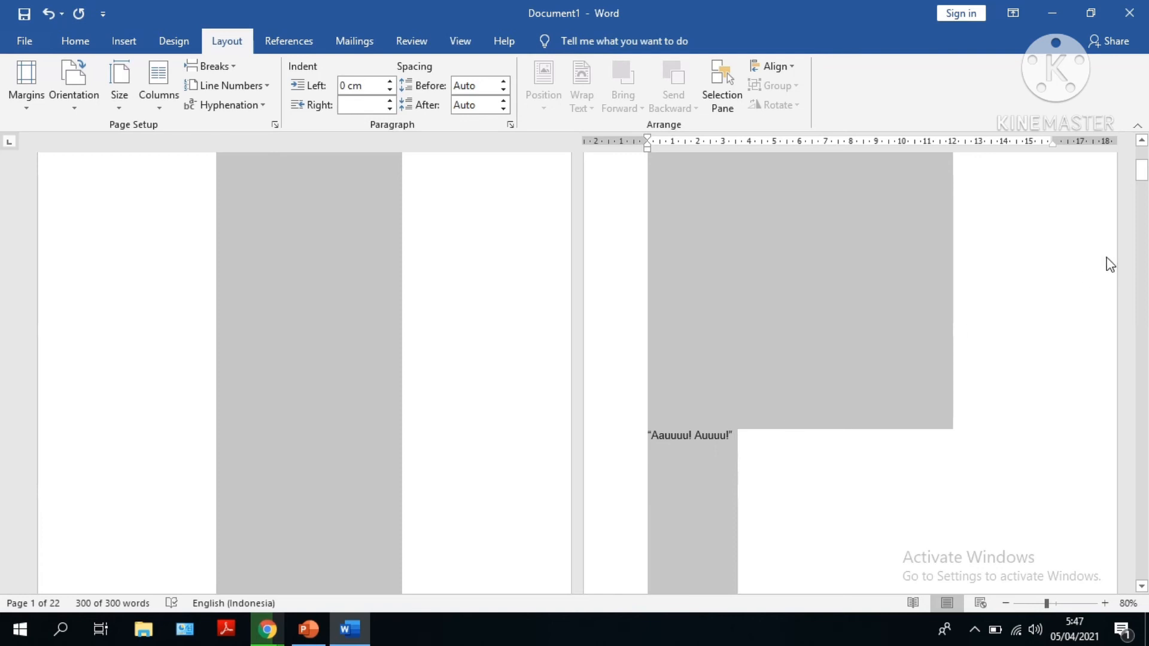
click(1006, 603)
click(1006, 603)
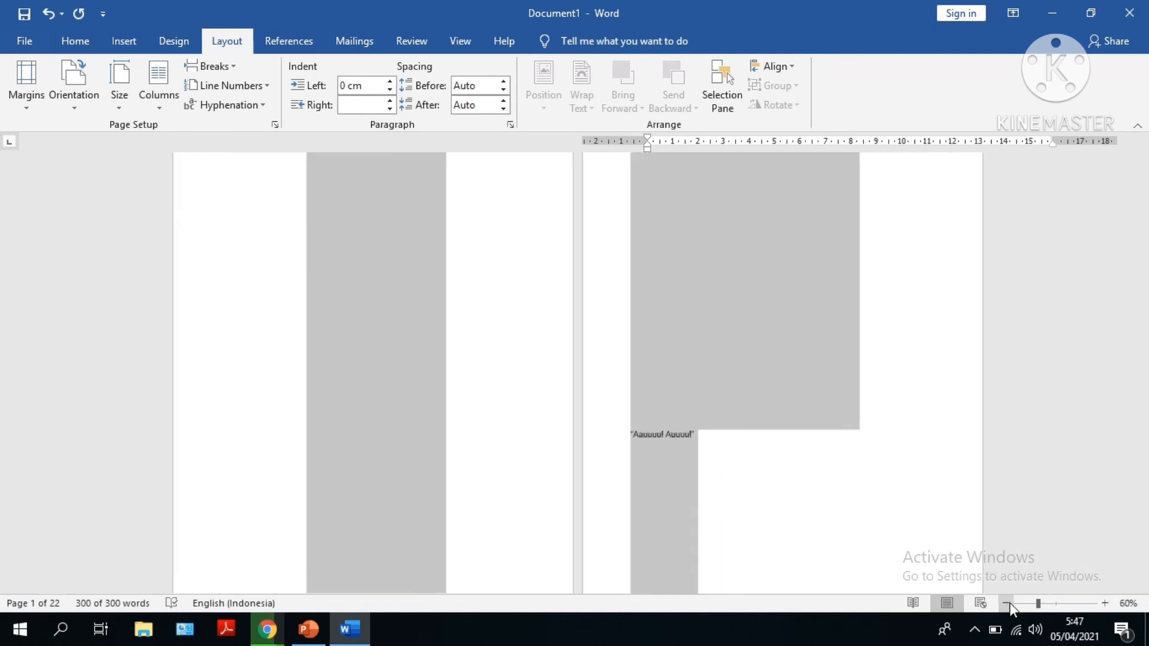
click(1009, 603)
click(1009, 604)
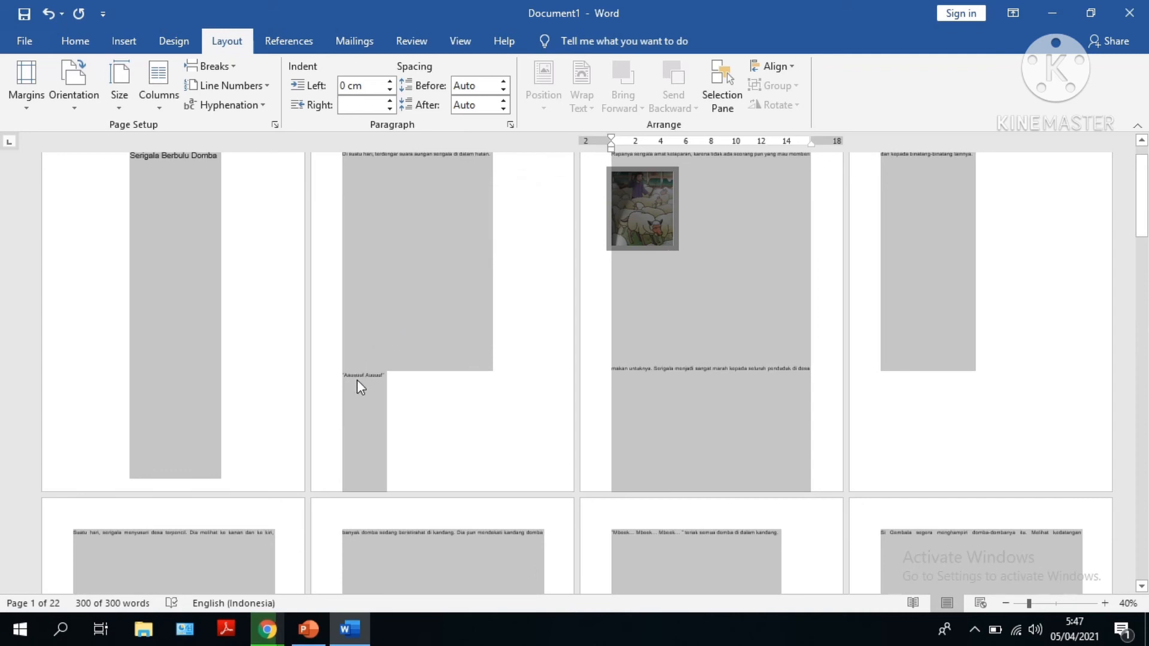
click(1106, 603)
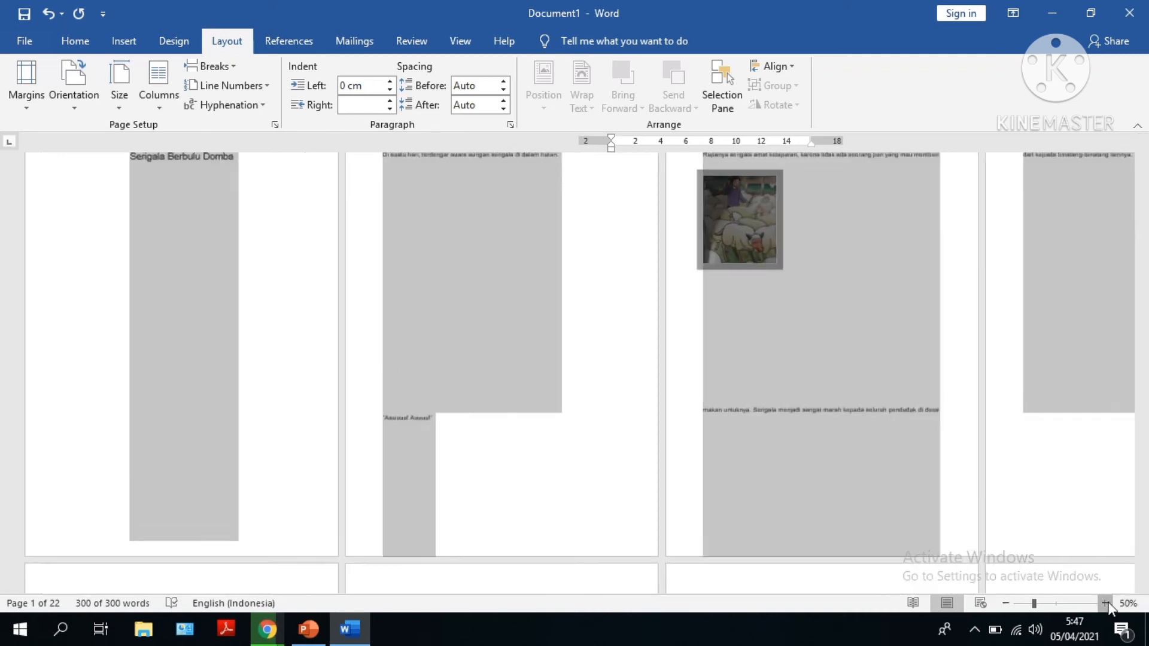
click(1105, 603)
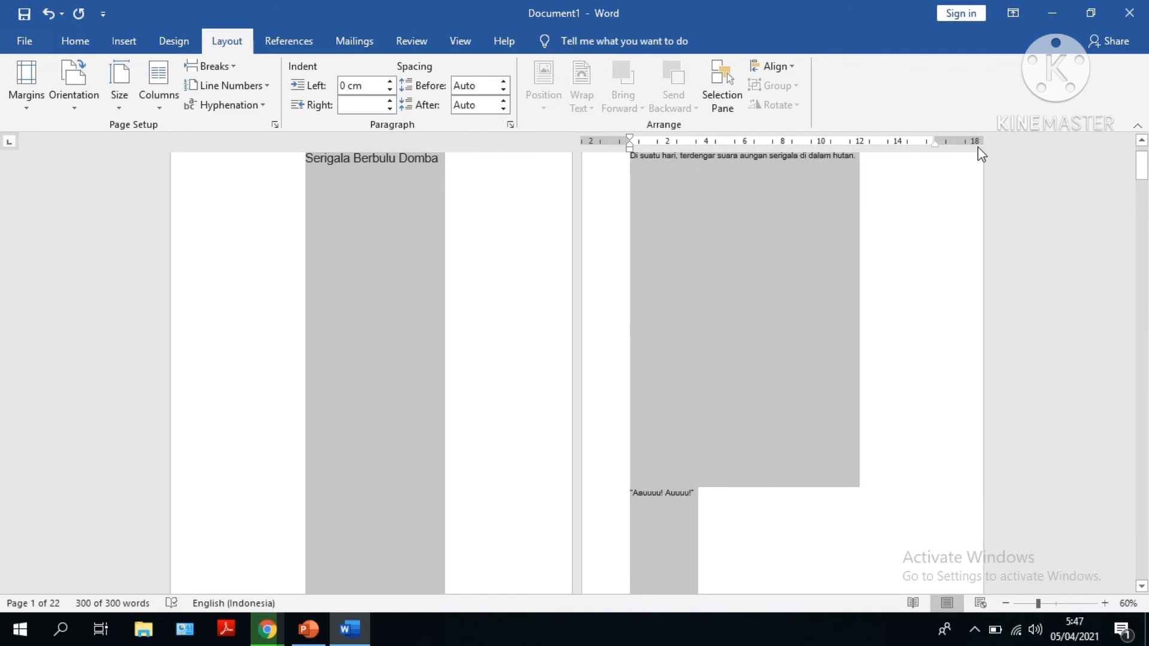
Draw a vertical arrow spanning the gap from the "Di suatu hari" line to the "Aauuuu! Auuuu!" line, and delete it
click(605, 170)
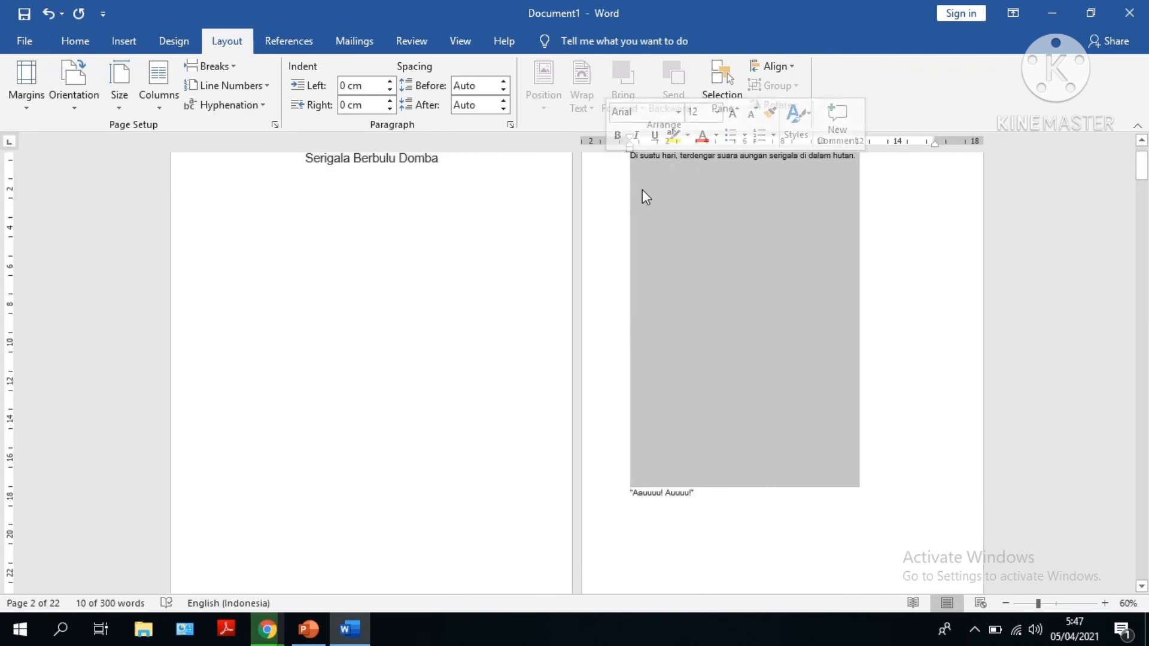
click(642, 190)
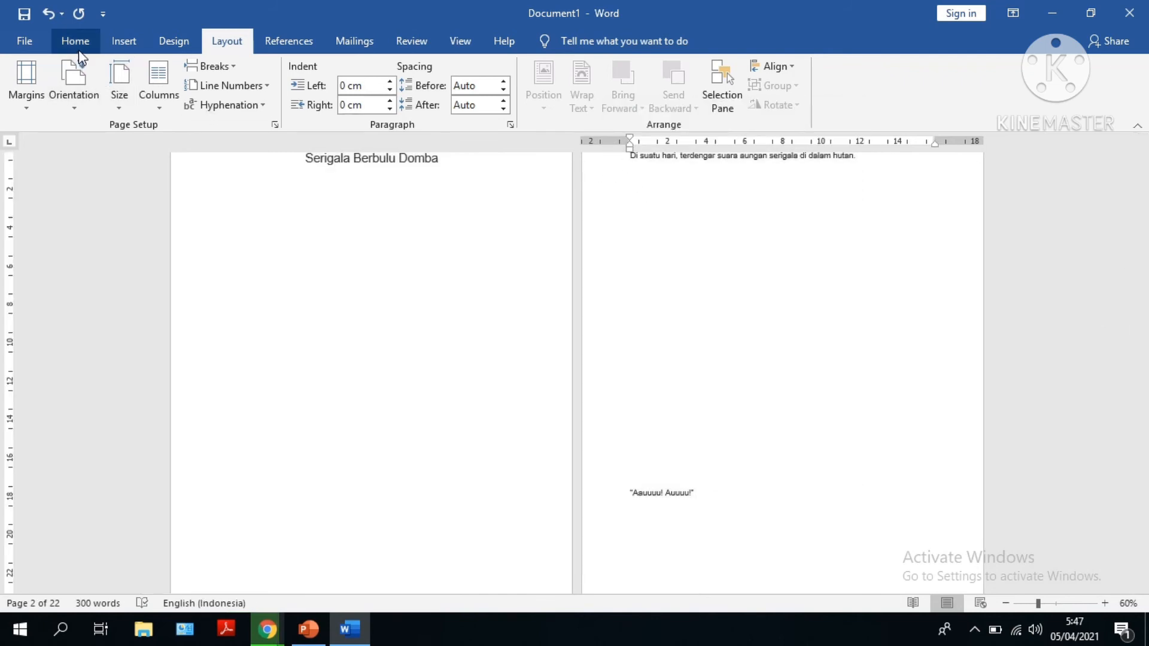
click(135, 38)
click(218, 67)
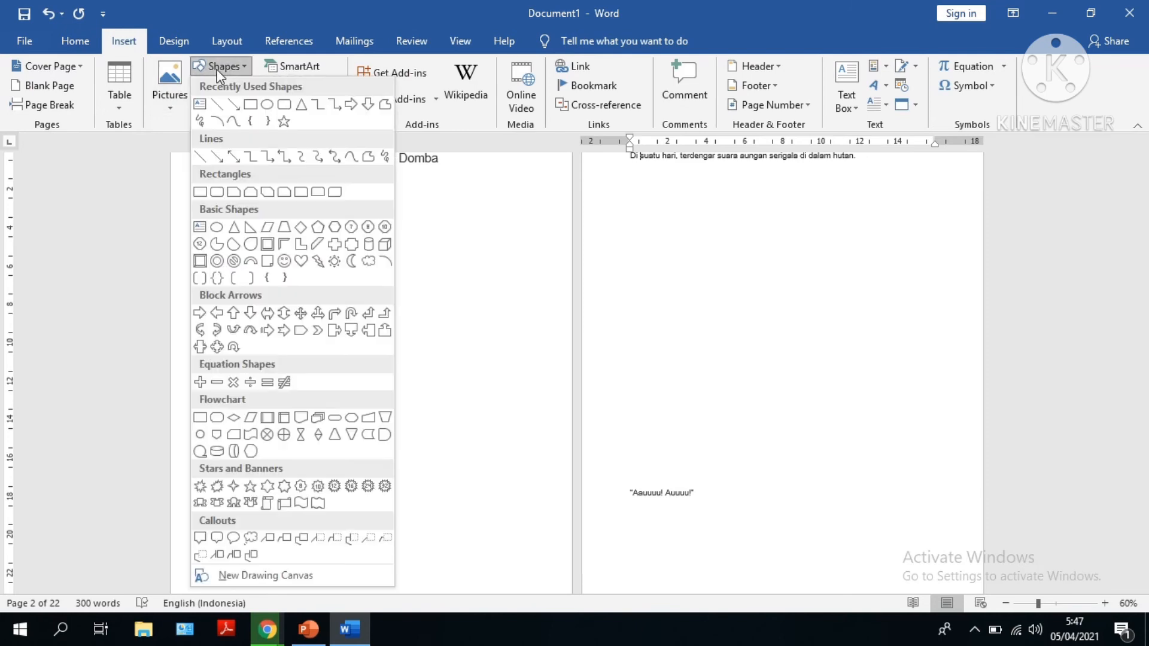
click(228, 102)
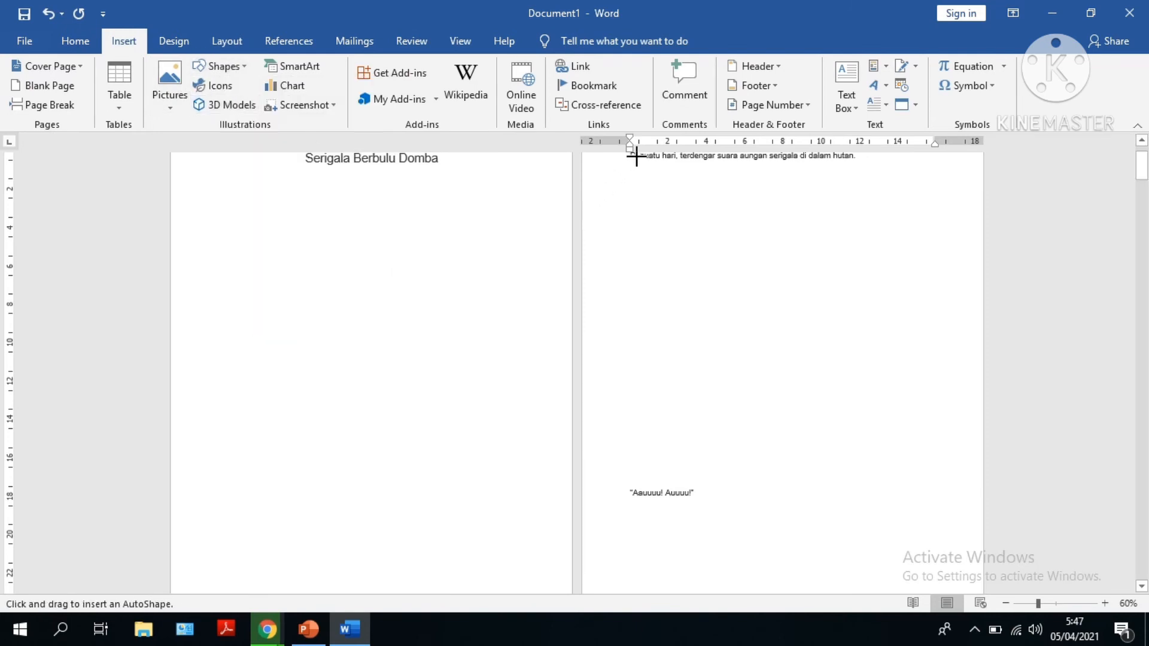
mouse_move(630, 161)
mouse_down()
mouse_move(613, 330)
mouse_move(630, 485)
mouse_up()
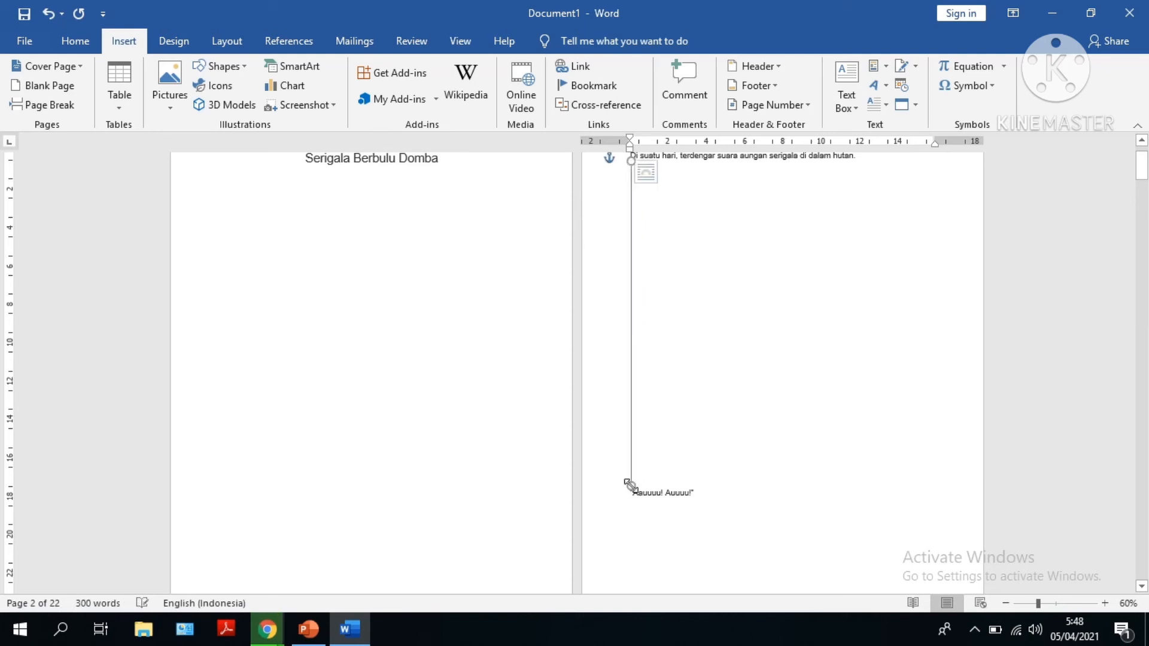
click(745, 475)
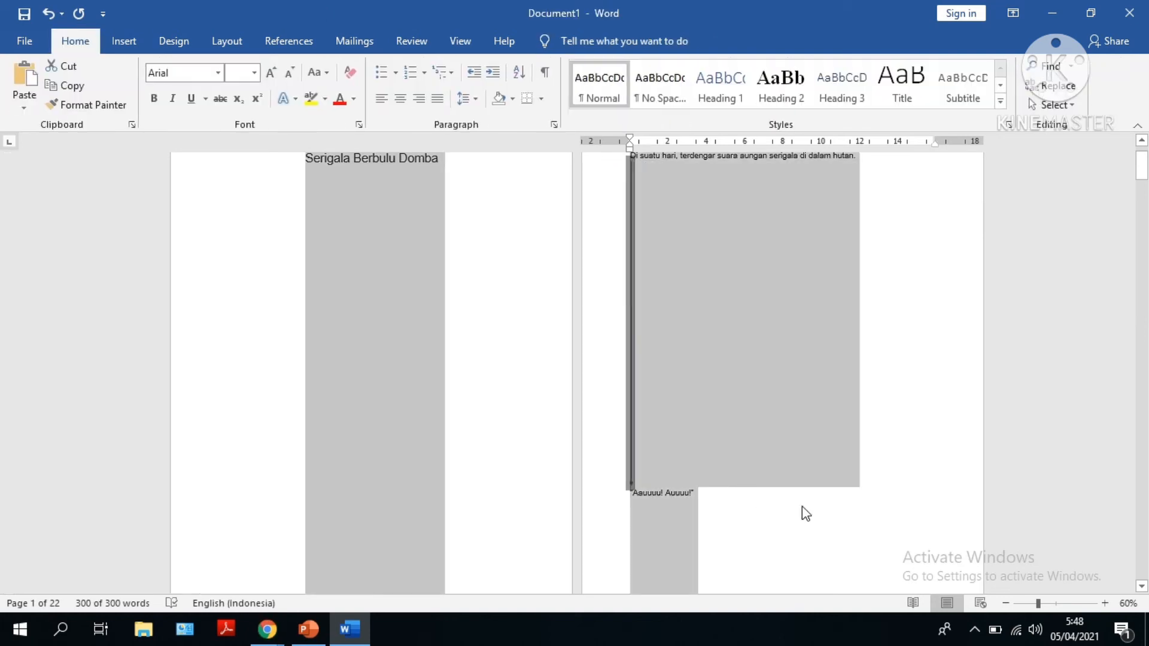
click(631, 428)
key(Delete)
Select the entire document and set its line spacing to 1,5 lines
key(ctrl+a)
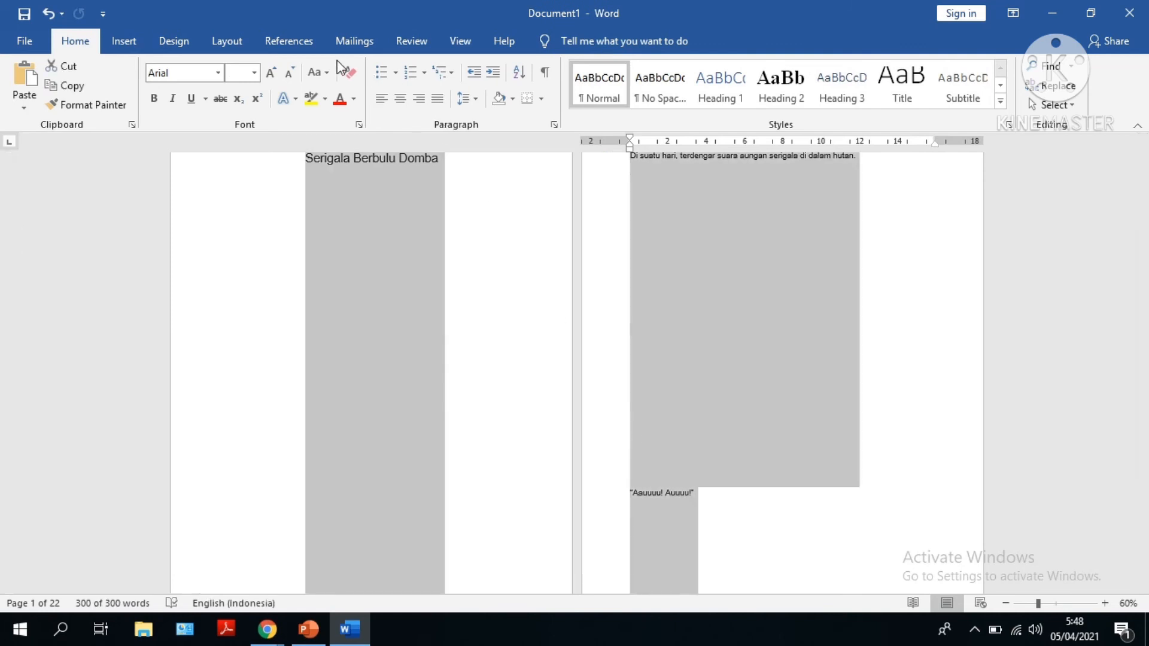
click(228, 42)
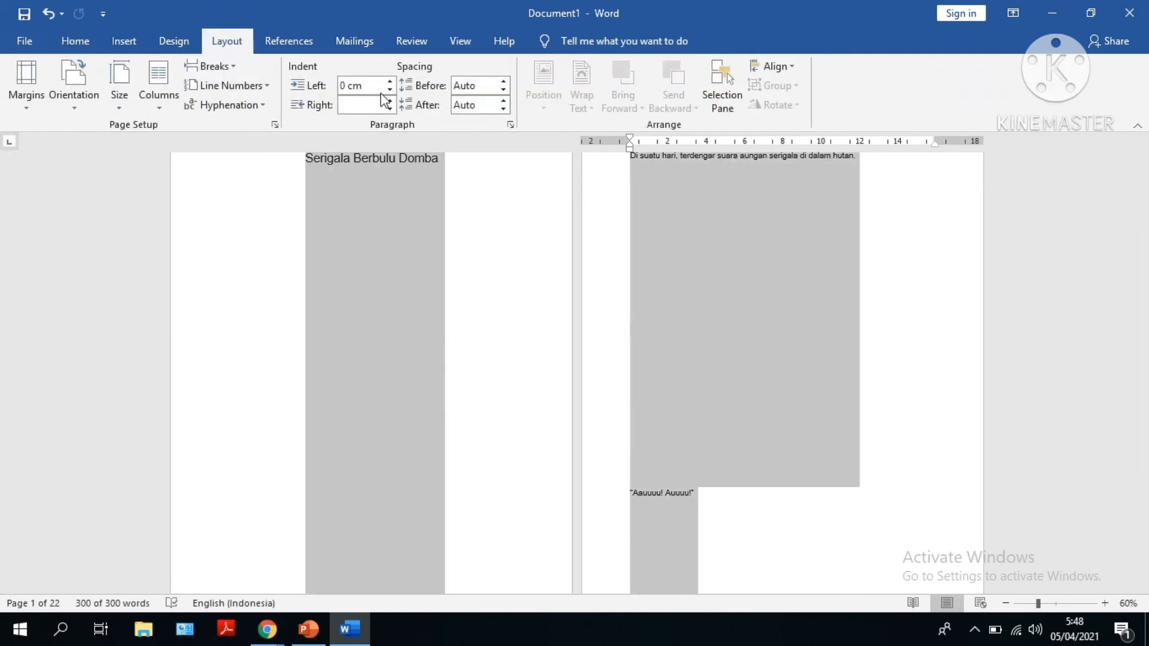
click(510, 124)
click(666, 339)
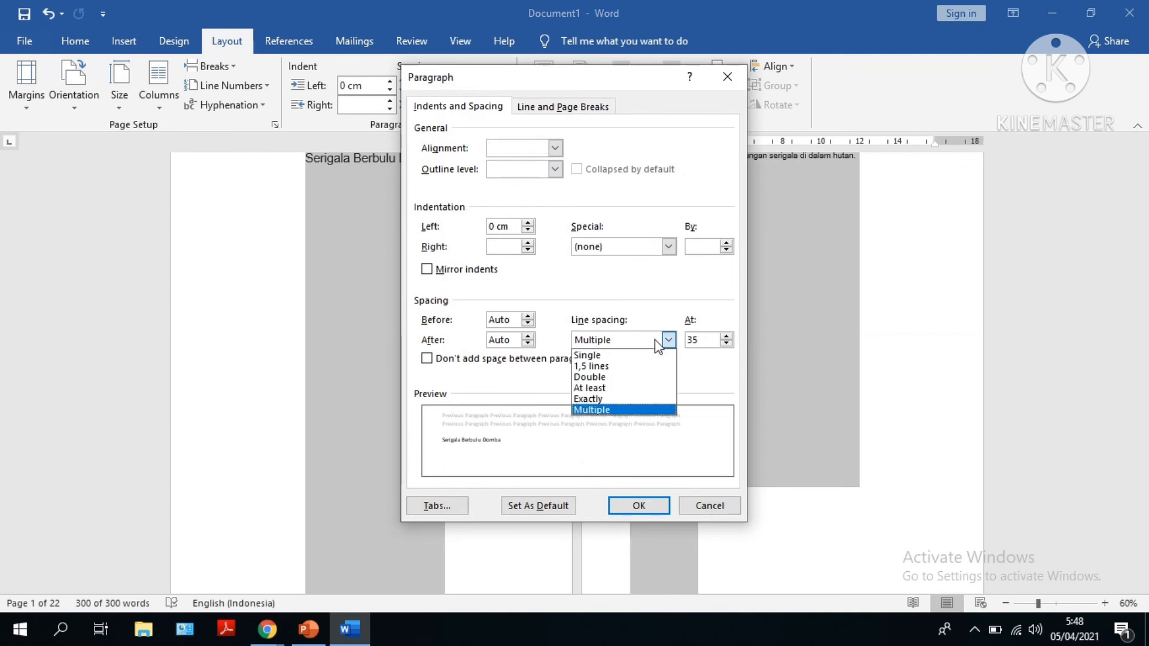
click(625, 366)
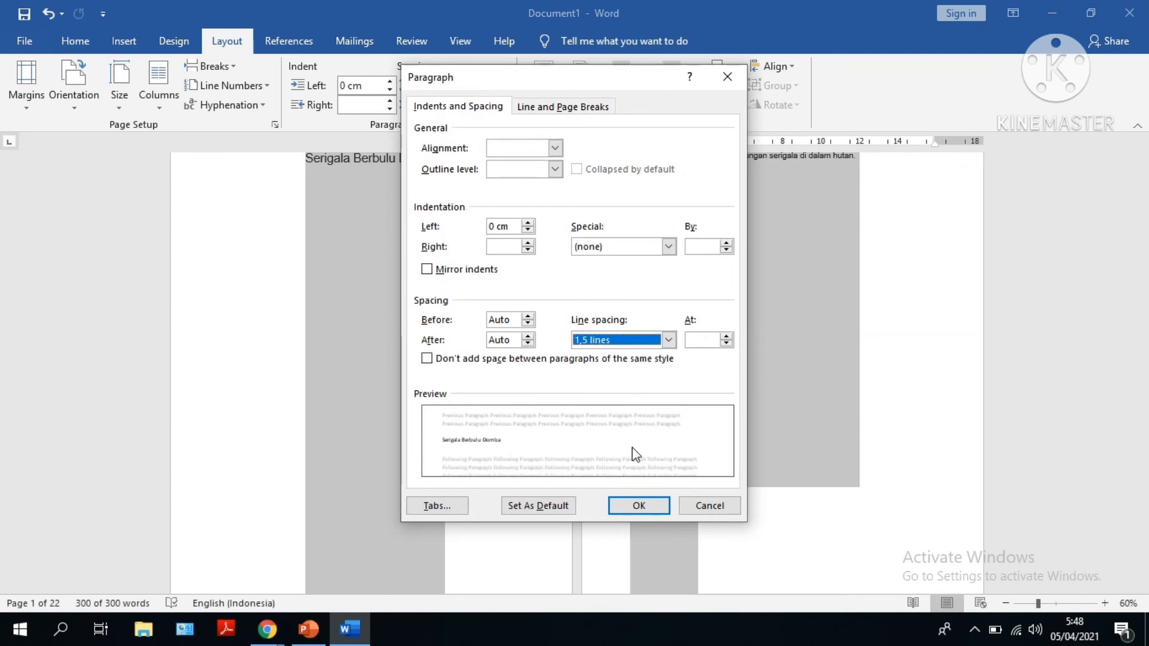
click(639, 507)
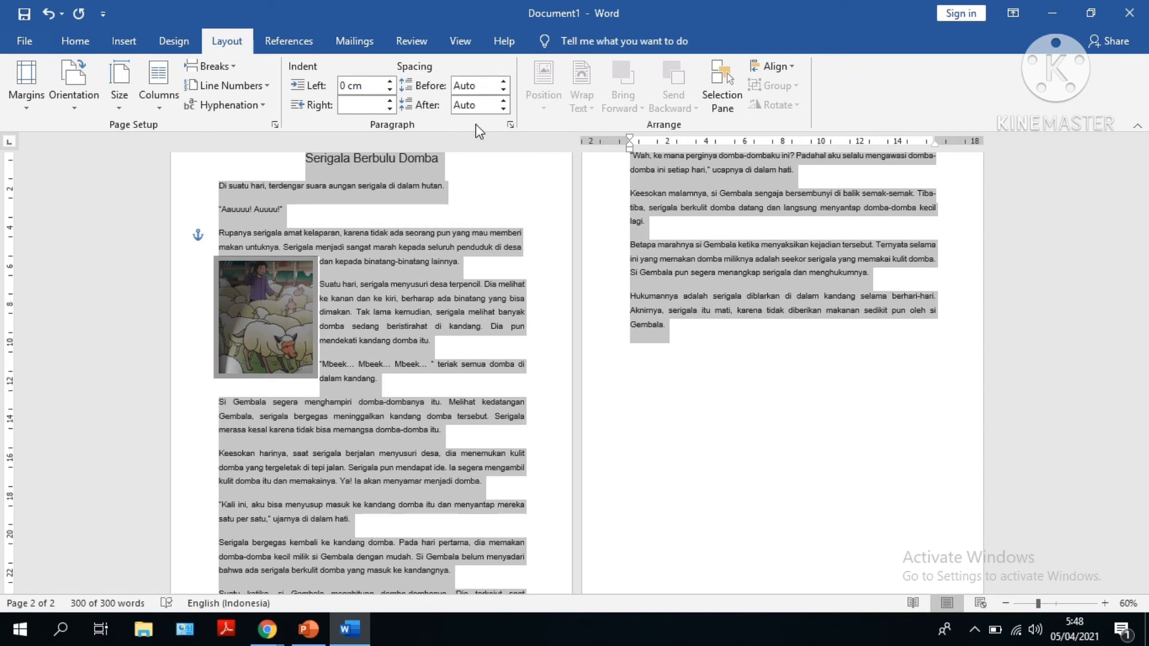
Set the spacing before every paragraph of the selected document to 60 pt
click(506, 83)
click(506, 82)
click(506, 82)
click(507, 83)
click(506, 82)
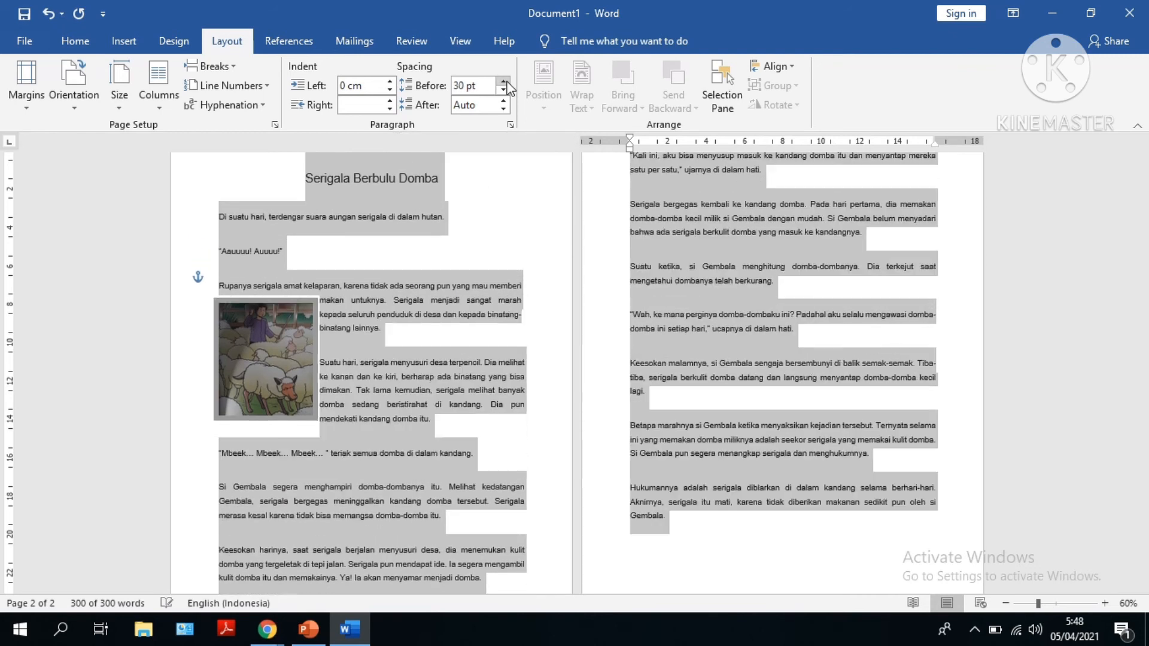
click(506, 83)
click(506, 82)
click(506, 82)
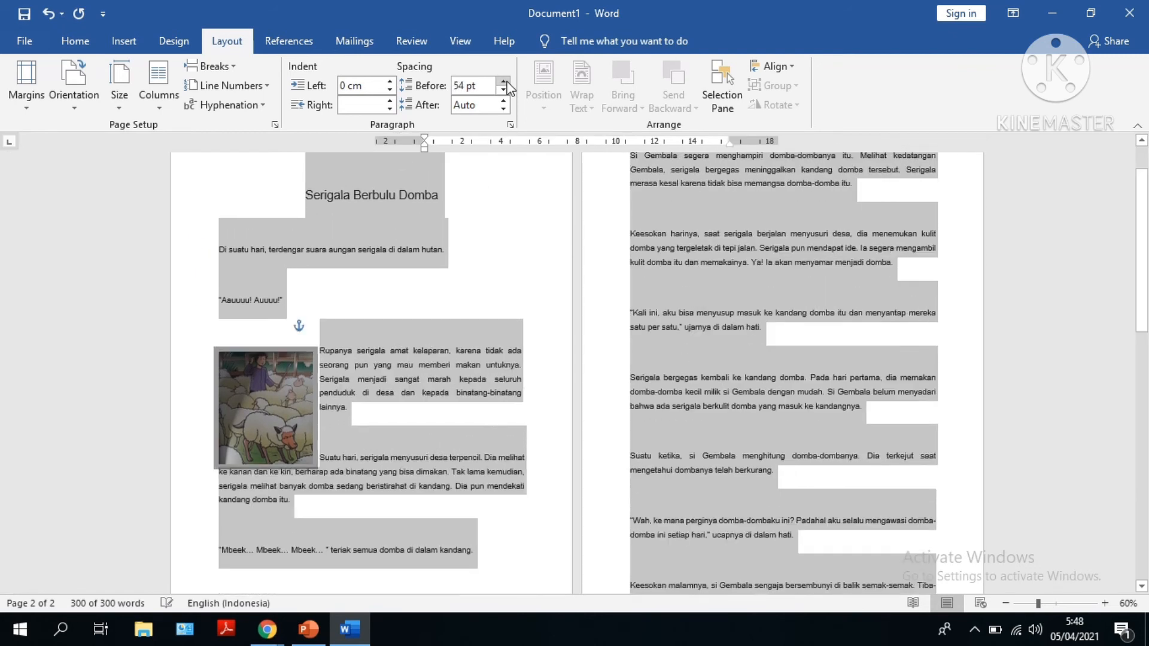
click(506, 82)
click(506, 82)
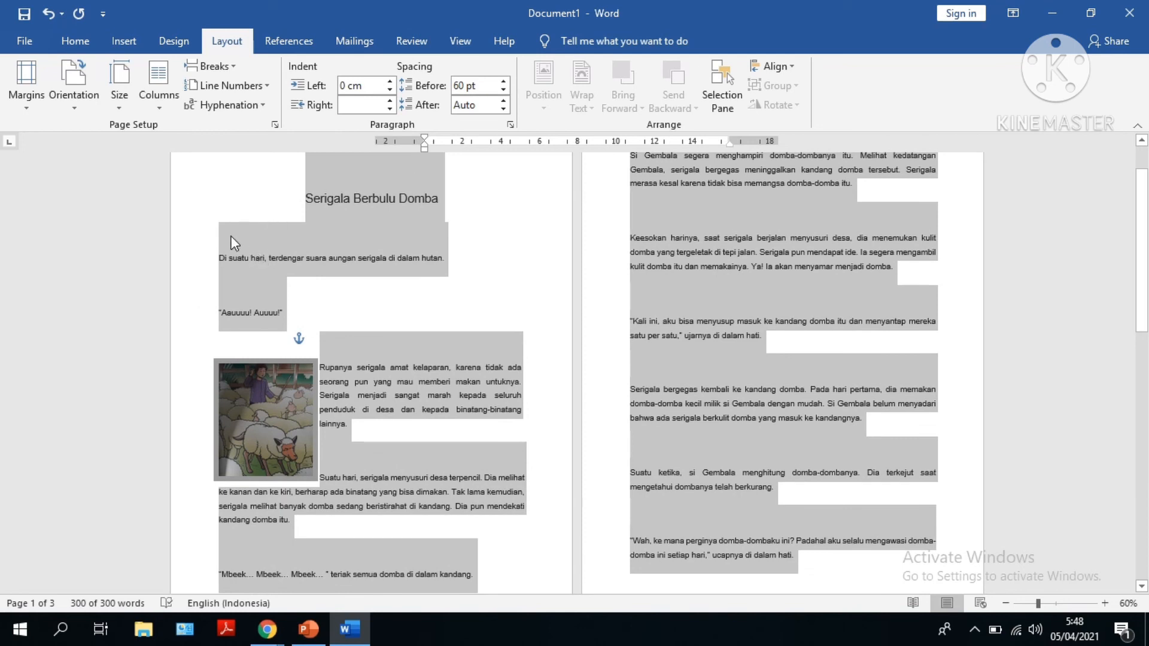
Draw a vertical arrow about 1,84 cm long in the gap above the "Di suatu hari" line and place a copy above "Aauuuu! Auuuu!"
click(213, 223)
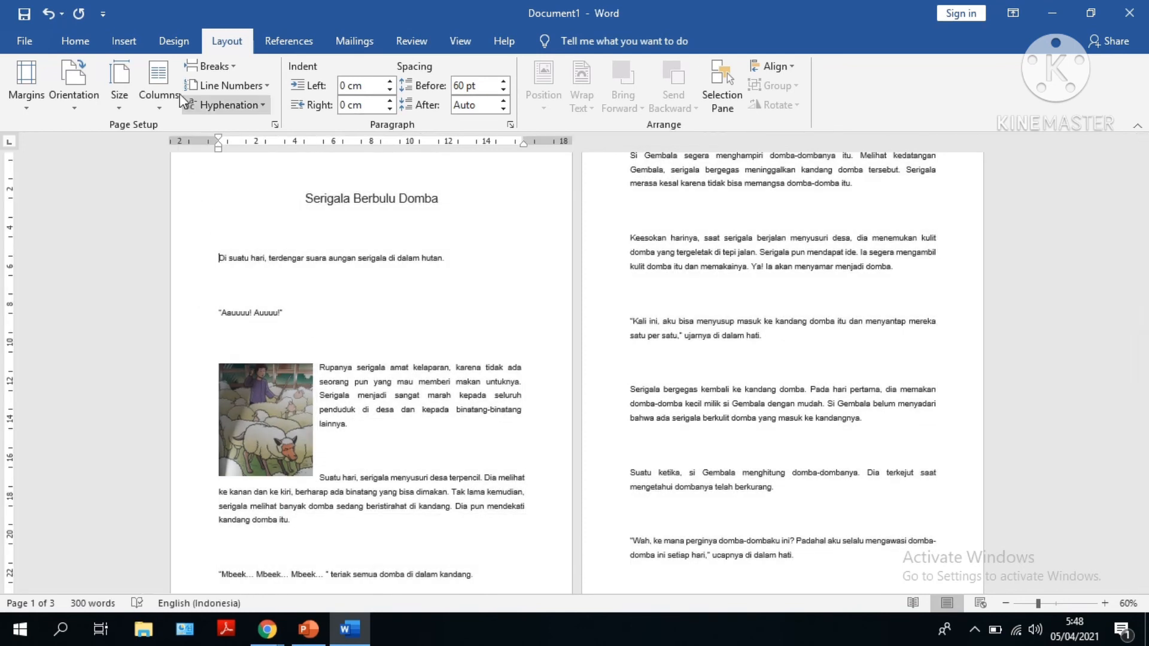
click(124, 42)
click(220, 67)
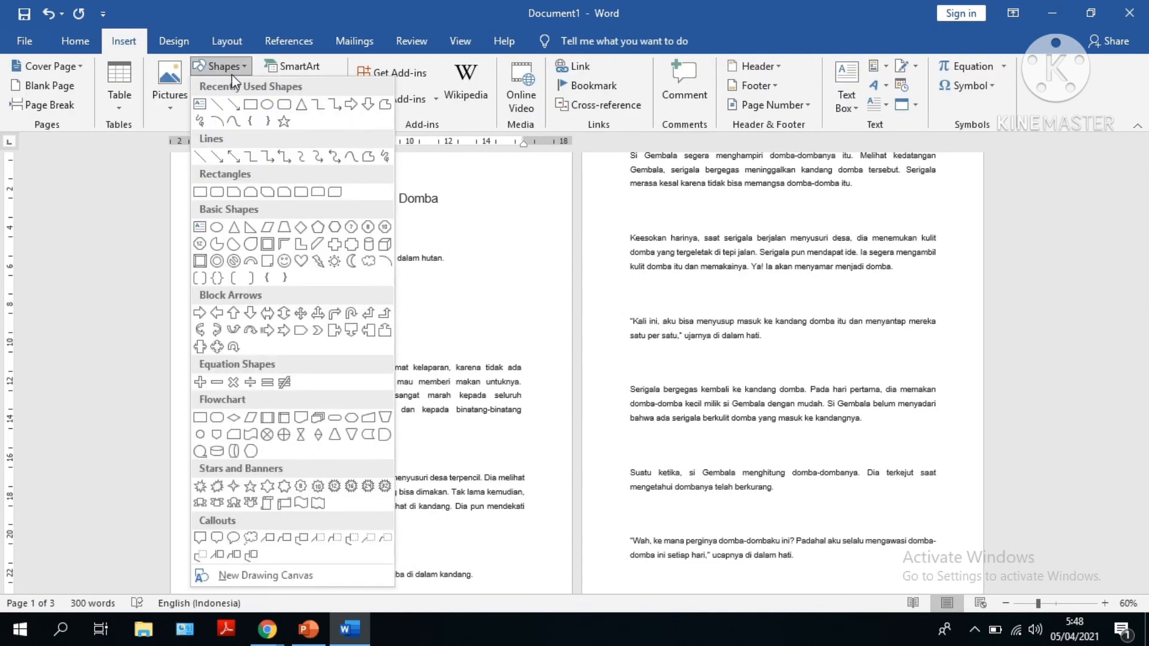
click(231, 104)
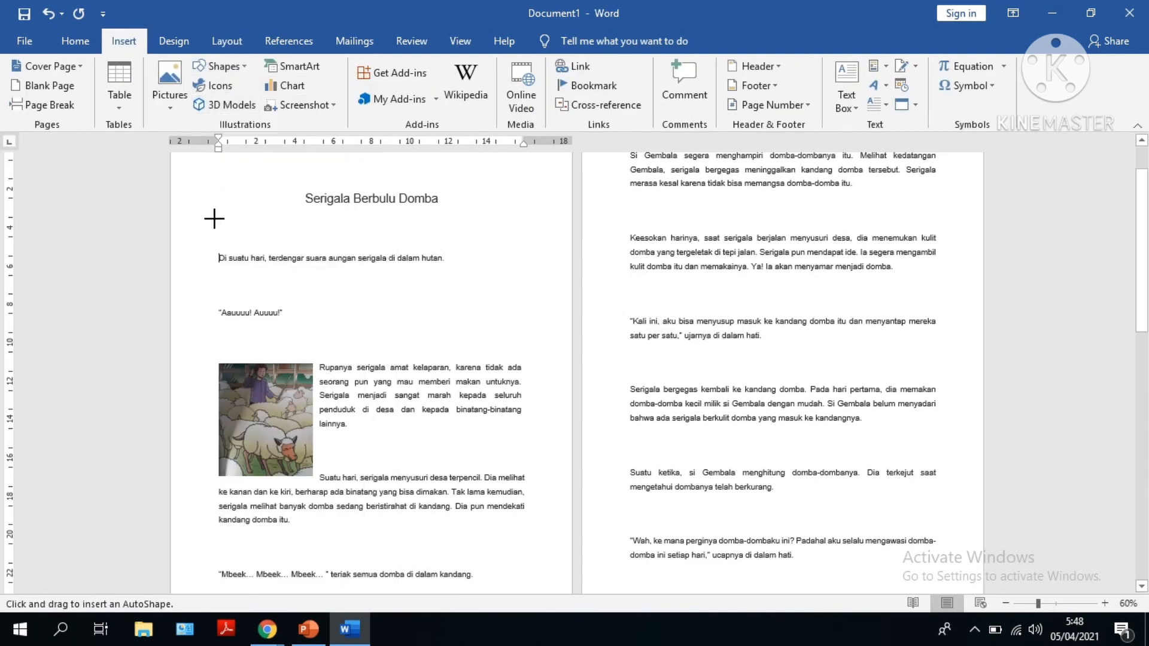
drag(215, 230, 214, 254)
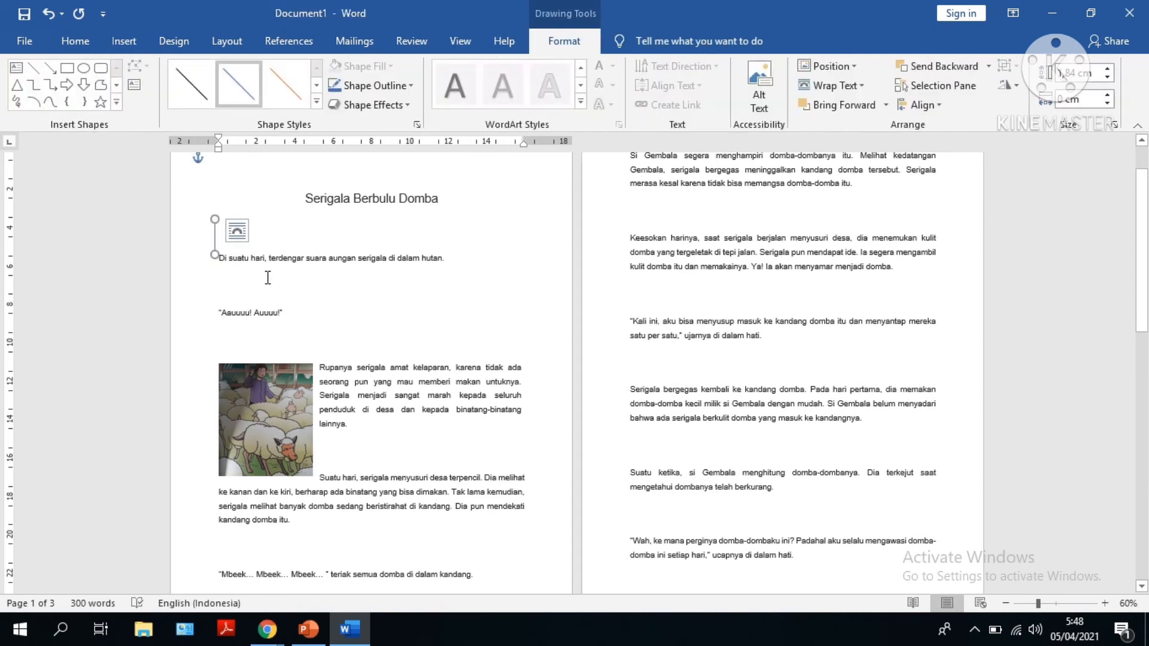
key(ctrl+v)
drag(224, 246, 214, 287)
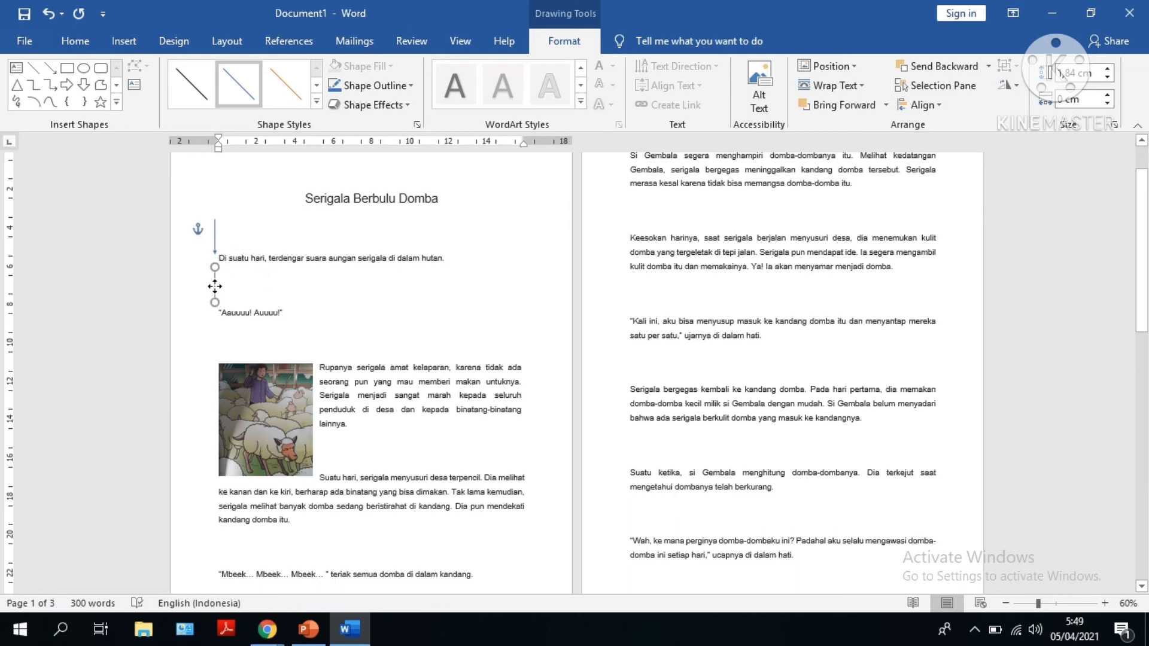
Delete the two vertical arrows above the "Di suatu hari" and "Aauuuu! Auuuu!" lines
click(399, 310)
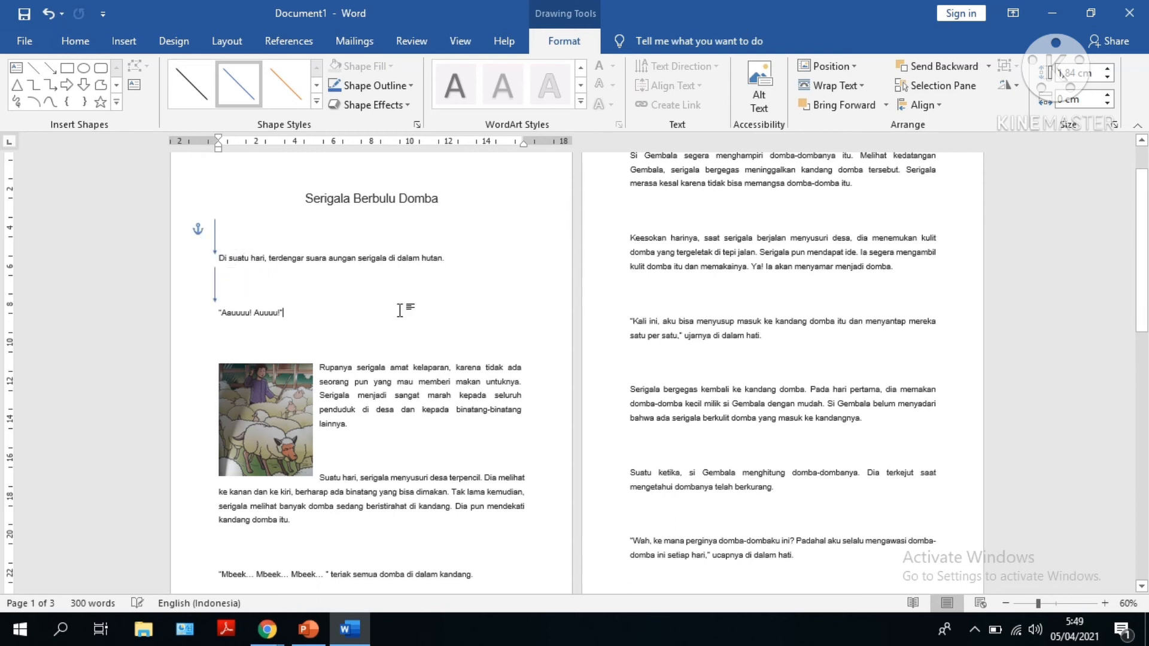
click(214, 238)
key(Delete)
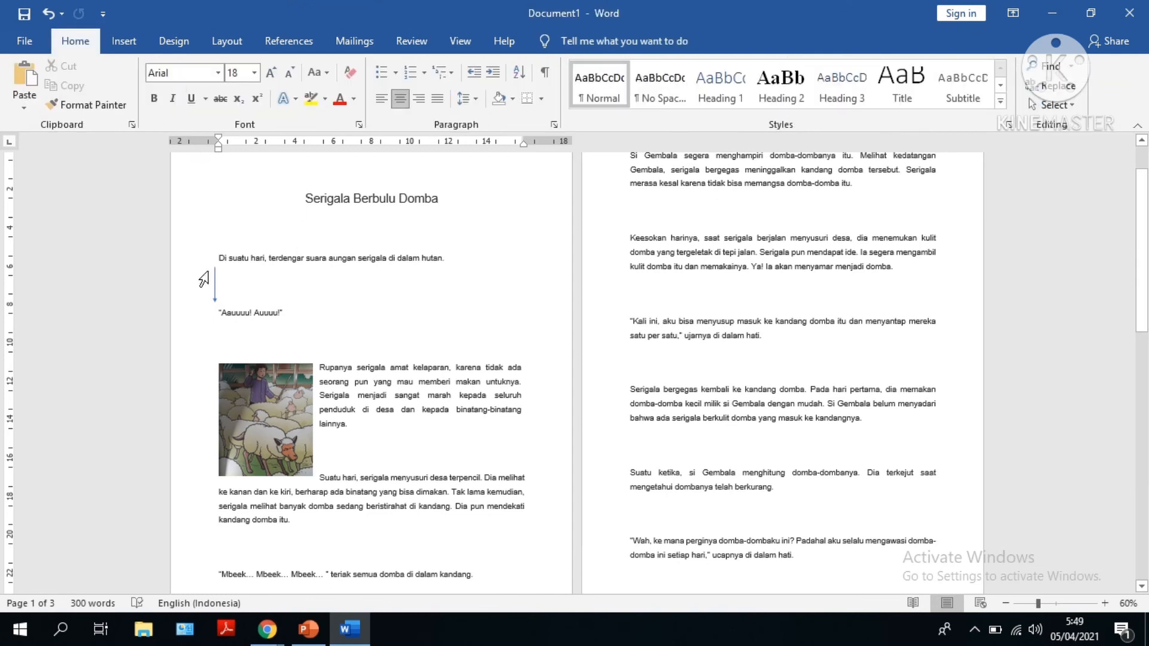
click(213, 284)
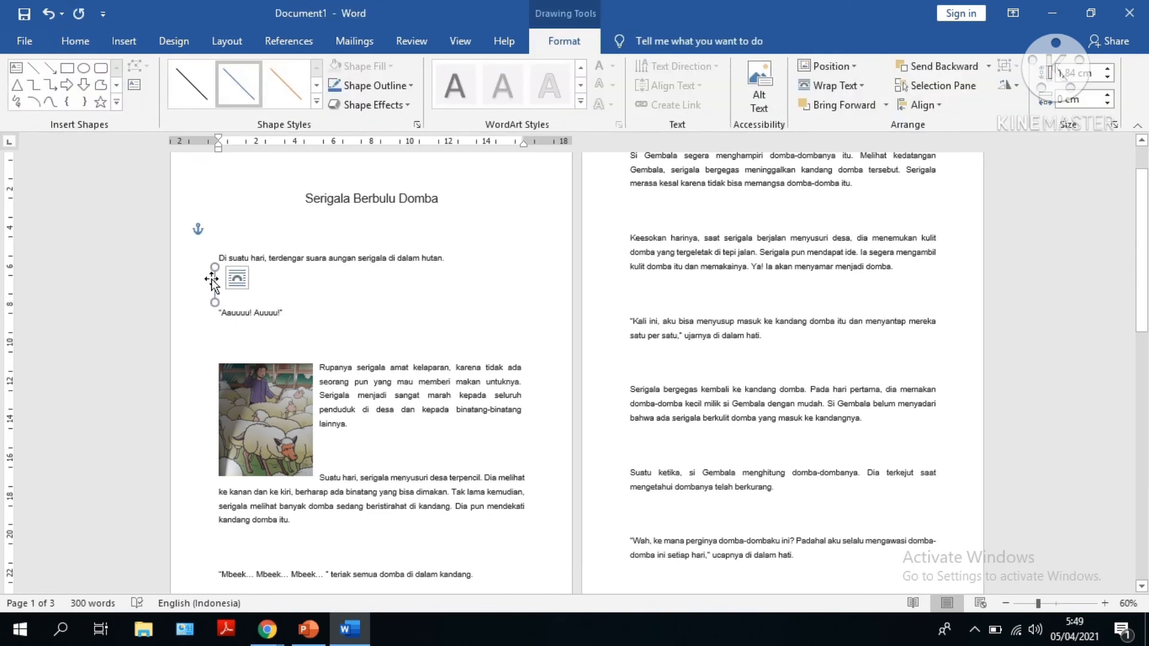
key(Delete)
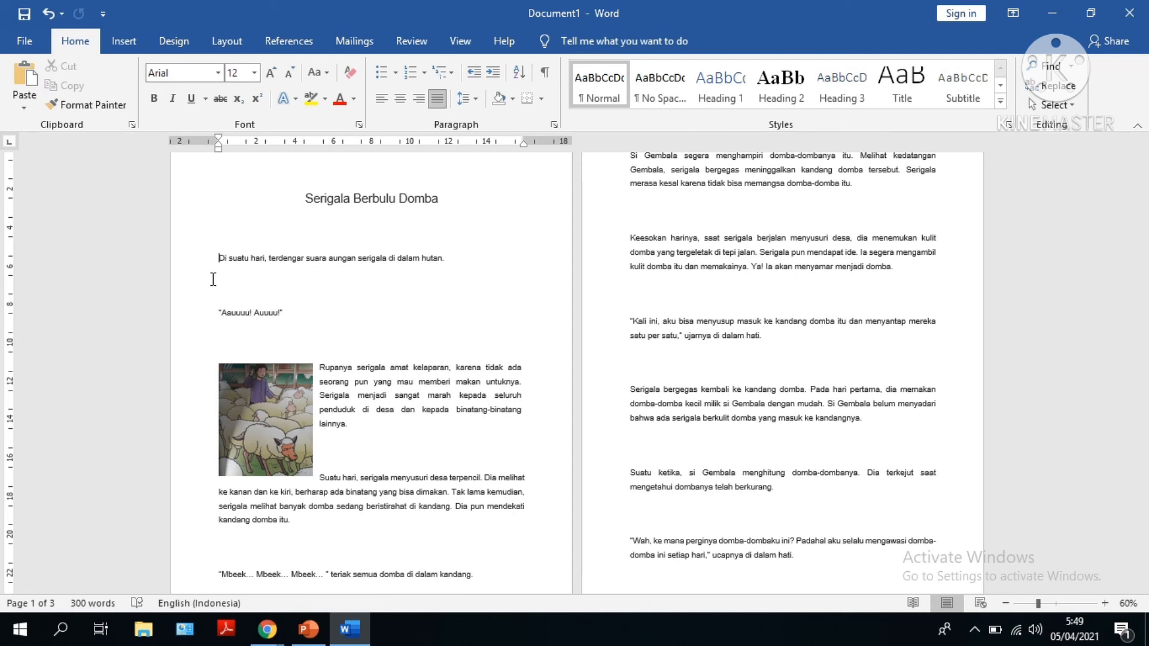
Select the entire document and set the spacing before every paragraph to 0 pt
key(ctrl+a)
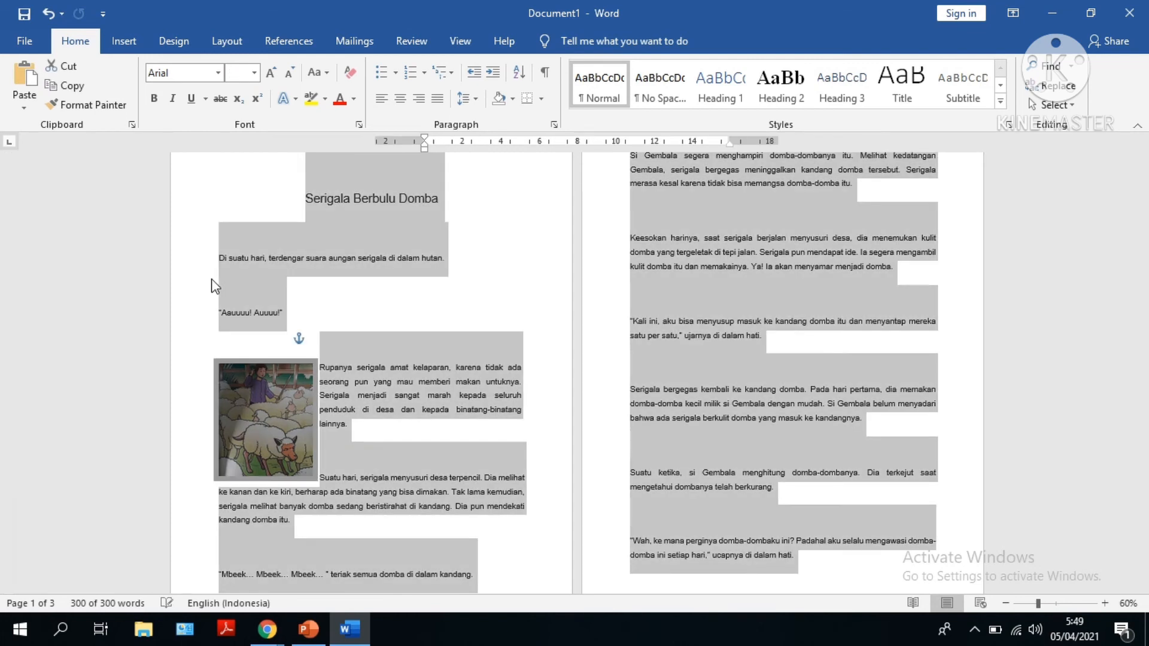
click(227, 40)
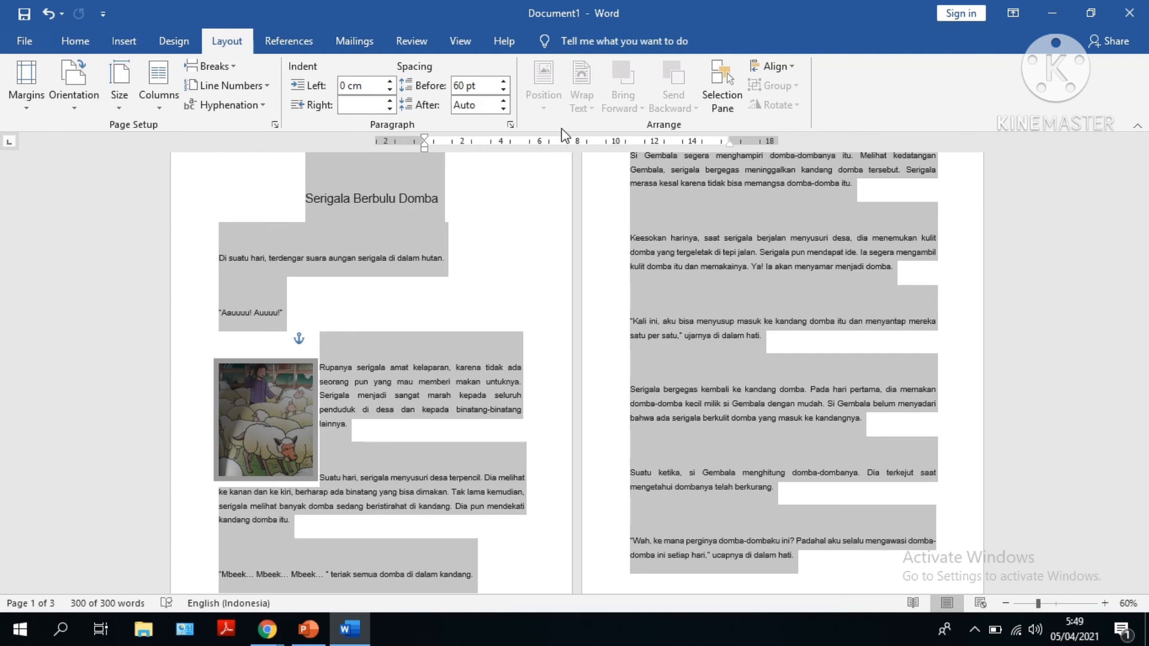
click(503, 91)
click(504, 92)
click(503, 91)
click(504, 91)
click(504, 91)
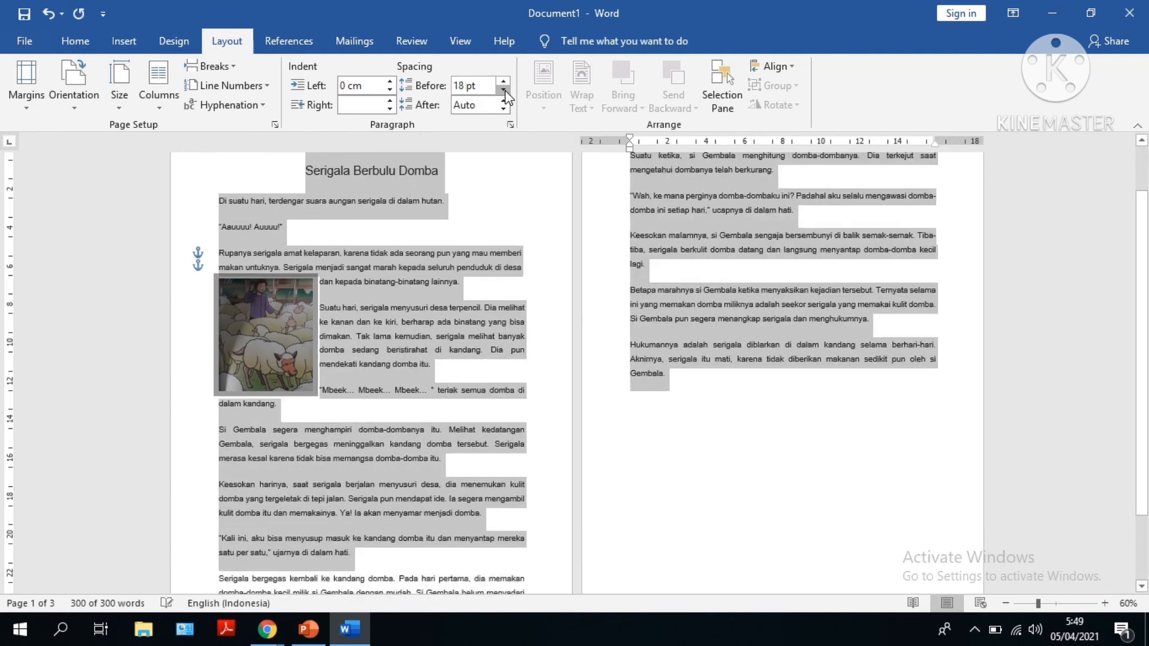
click(504, 92)
click(504, 91)
click(504, 91)
click(504, 91)
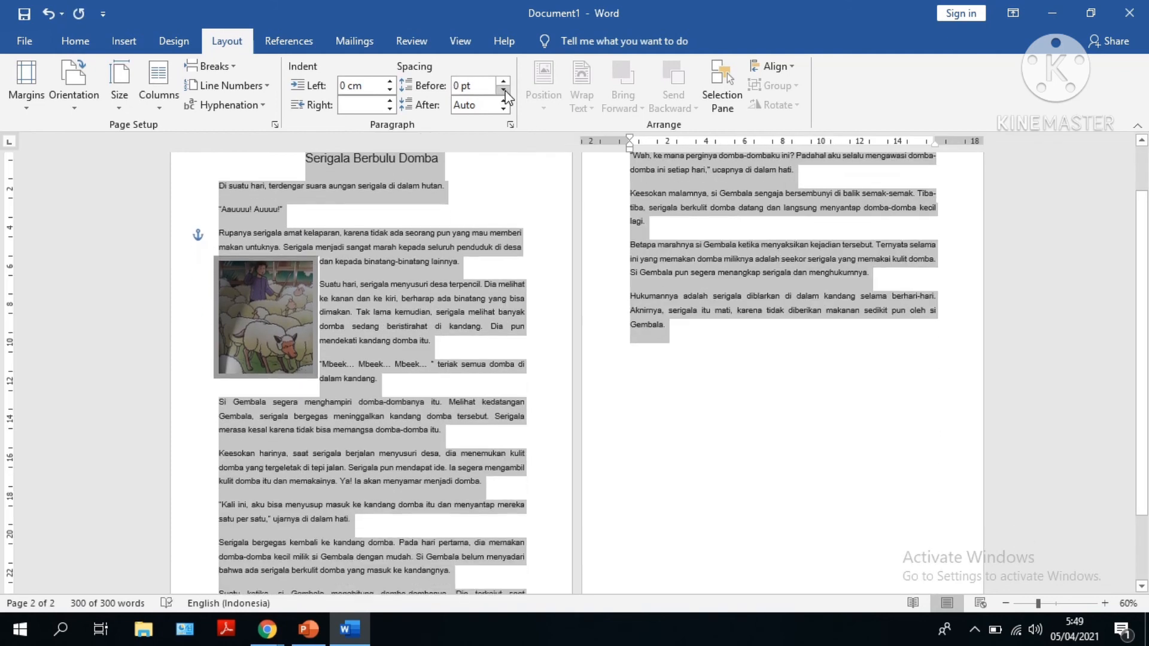
Set the spacing after every paragraph of the selected document to 132 pt
click(504, 101)
click(504, 102)
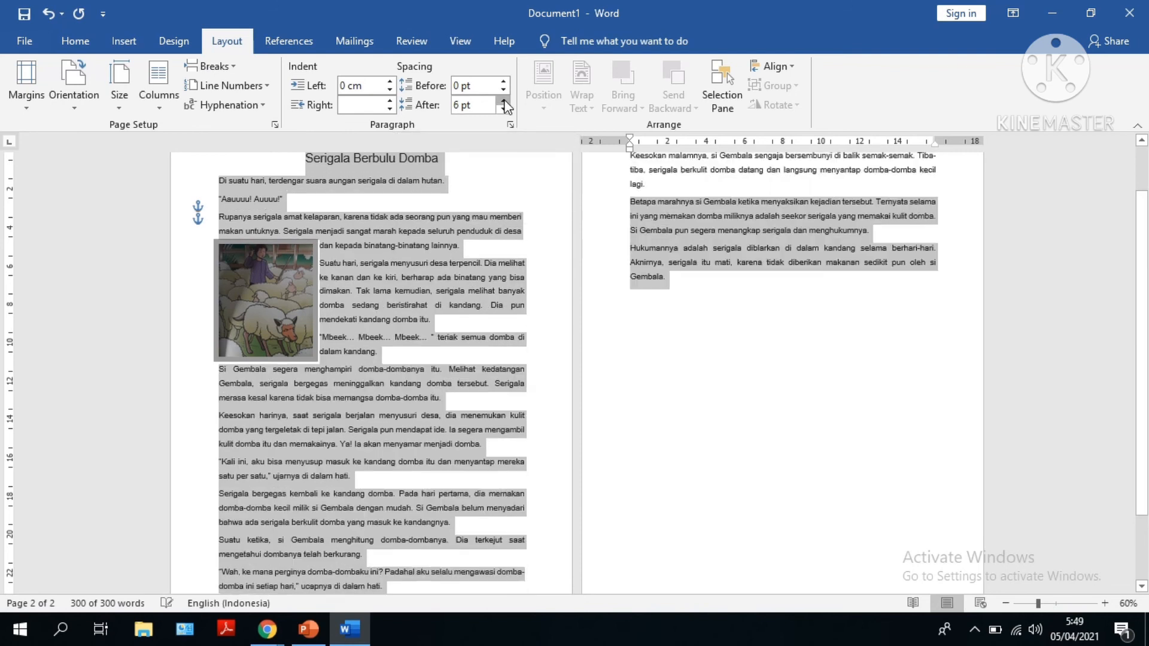
click(504, 102)
click(503, 101)
click(504, 101)
click(504, 102)
click(504, 102)
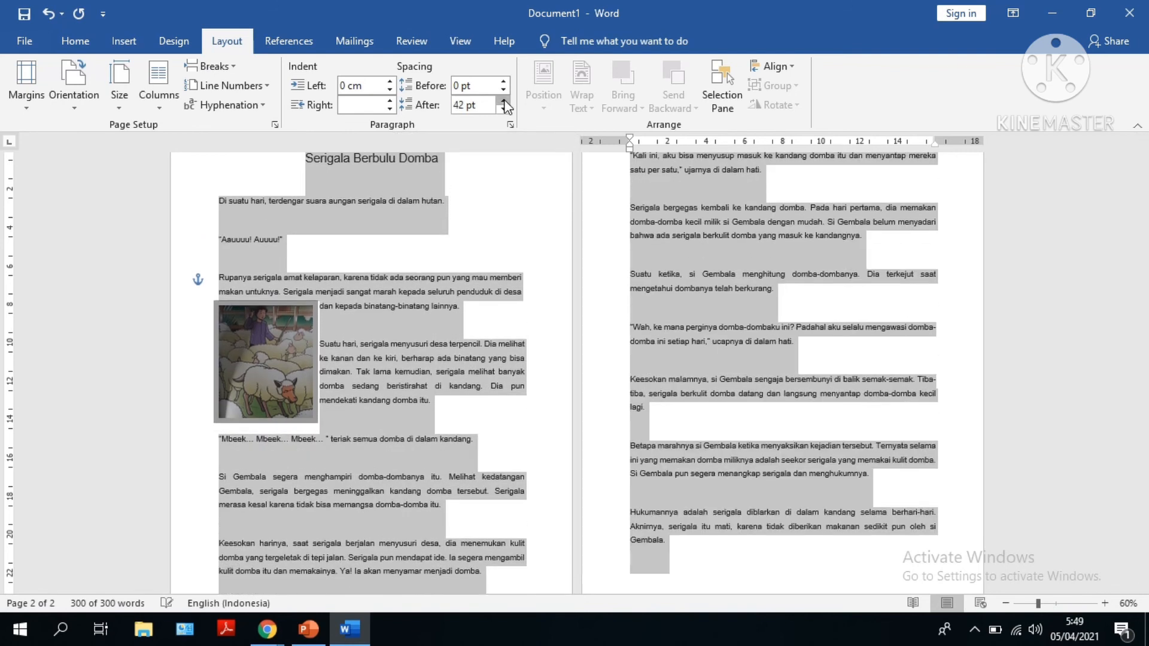
click(504, 102)
click(504, 102)
click(503, 102)
click(504, 103)
click(504, 102)
click(504, 102)
click(504, 103)
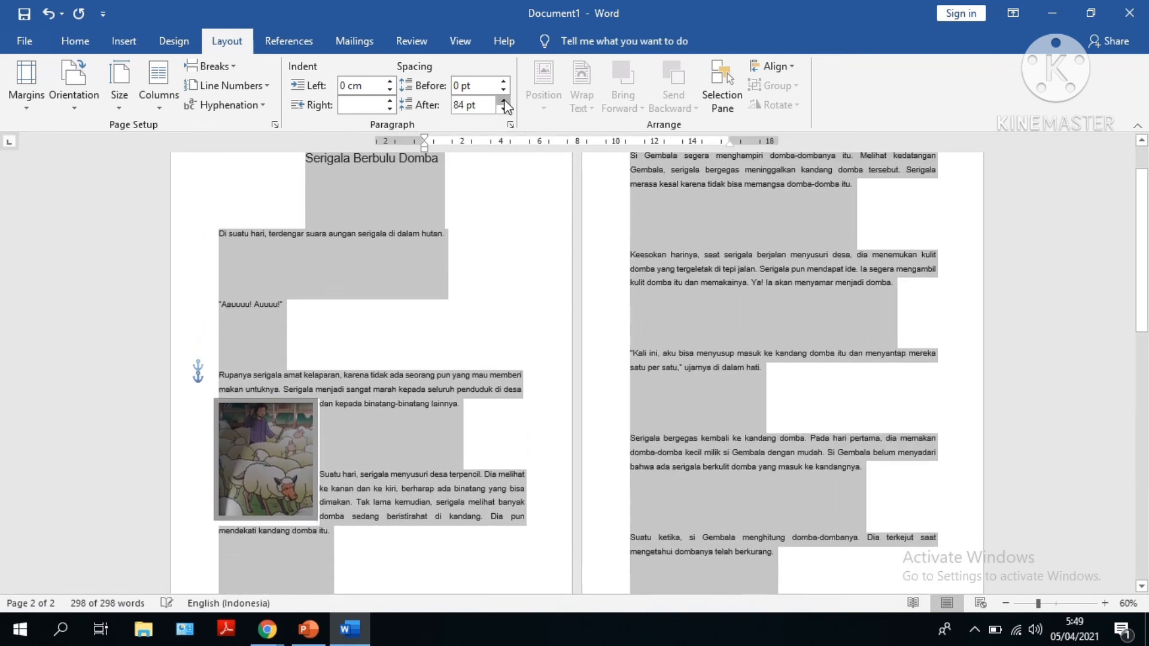
click(504, 103)
click(504, 102)
click(504, 103)
click(504, 102)
click(504, 102)
click(504, 103)
click(503, 102)
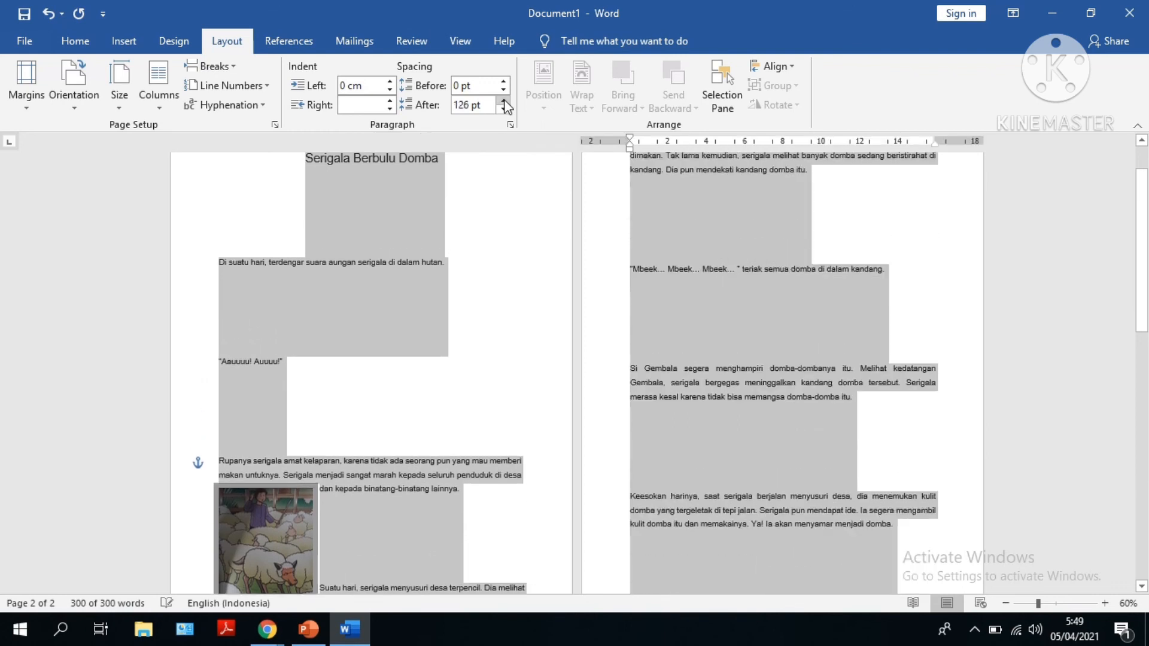
click(504, 102)
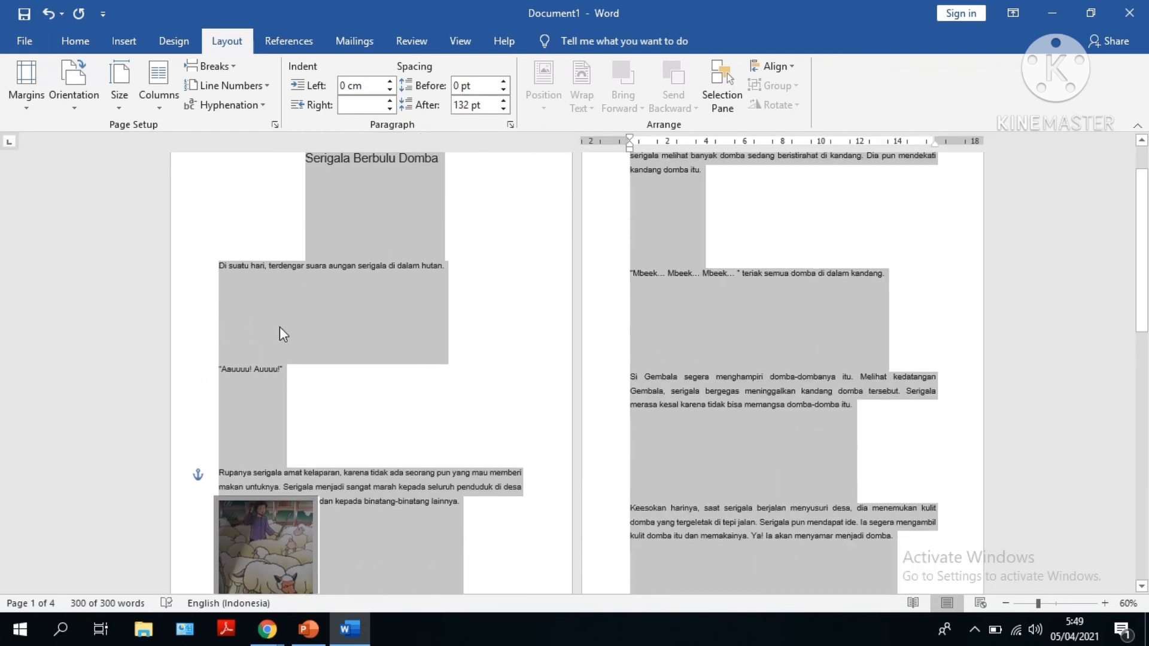
Reduce the spacing after every selected paragraph to 6 pt
click(503, 108)
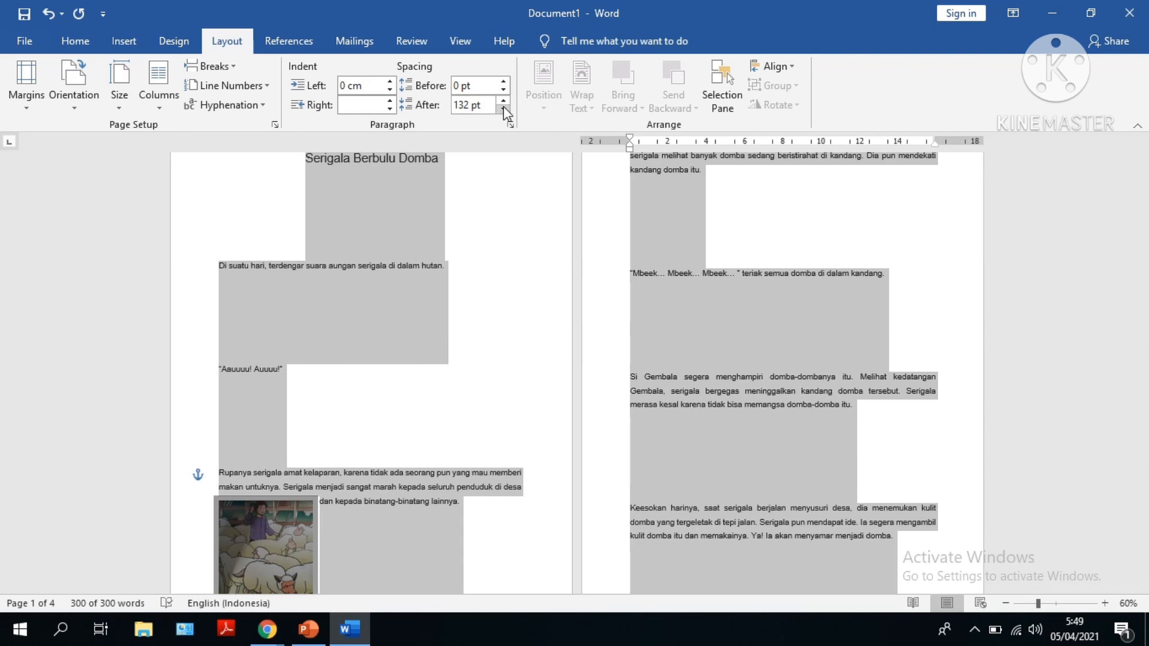
click(504, 108)
click(504, 107)
click(504, 107)
click(504, 107)
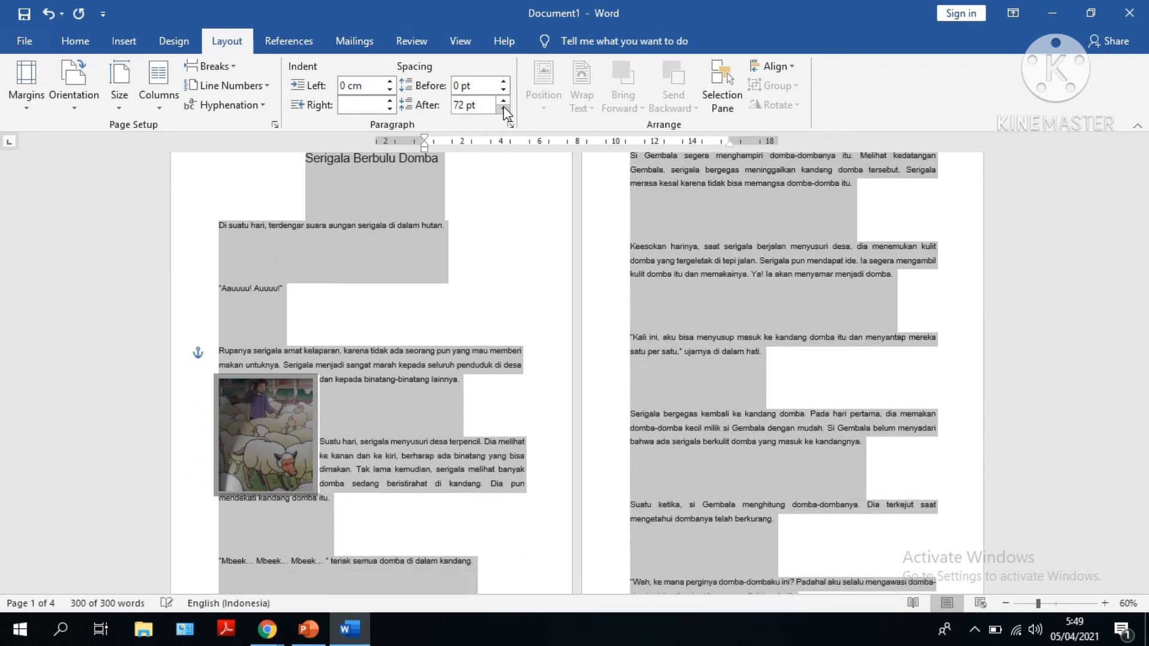
click(504, 107)
click(504, 106)
click(504, 106)
click(503, 106)
click(504, 106)
click(504, 106)
click(504, 106)
click(504, 106)
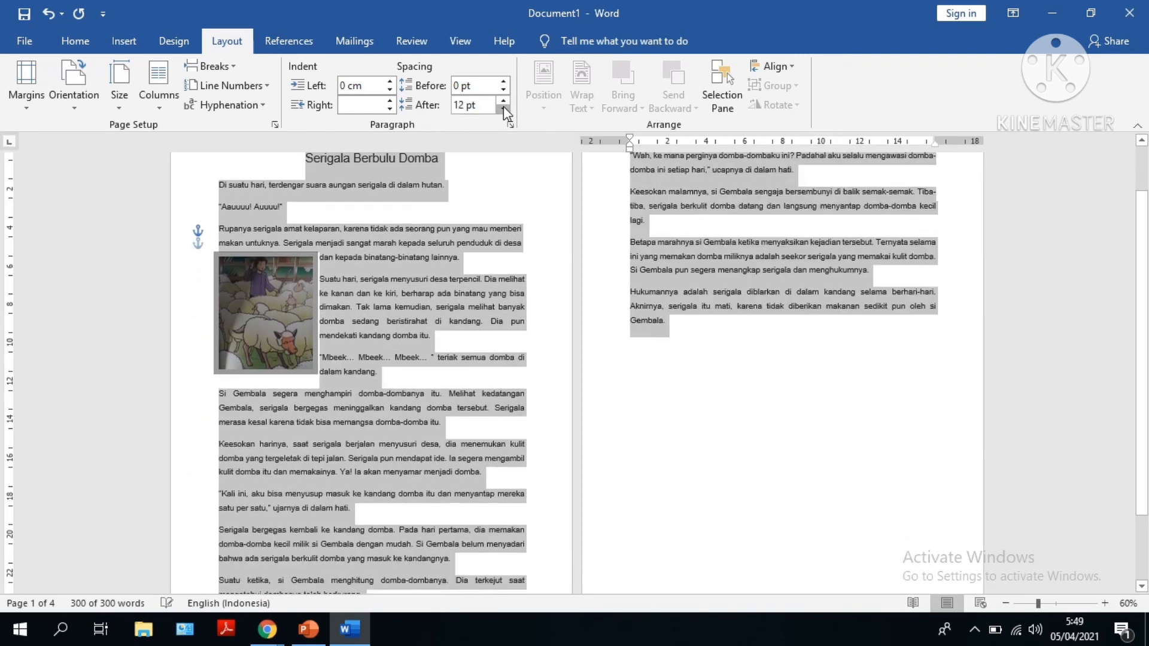
click(503, 106)
click(503, 107)
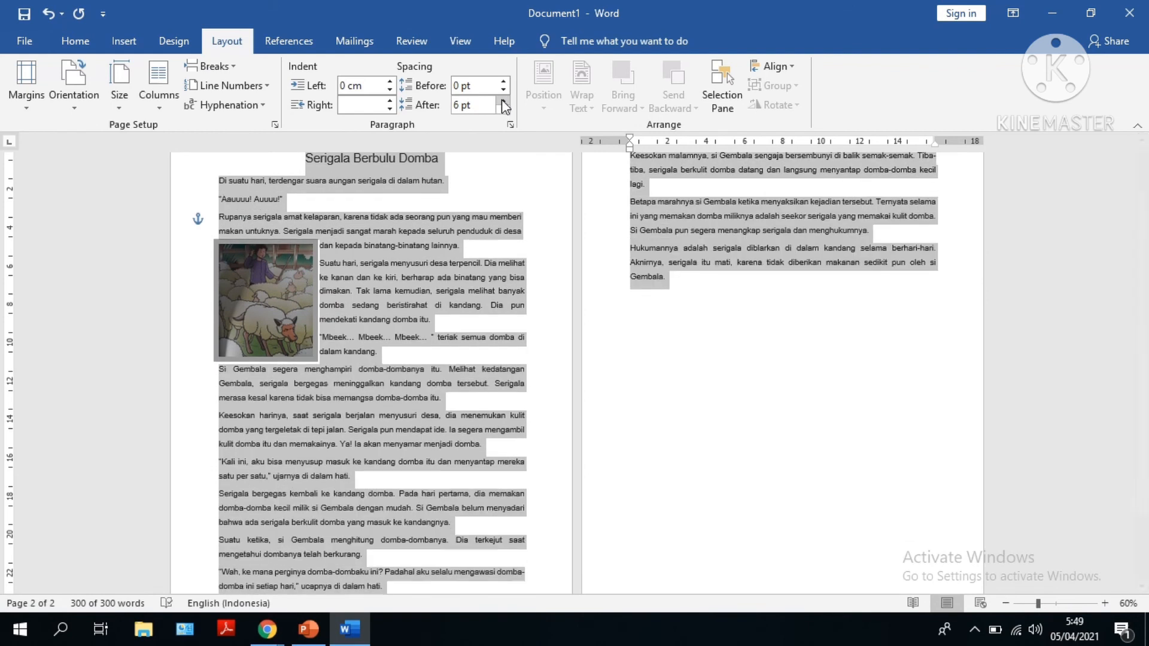
Increase the spacing after every selected paragraph to 36 pt
click(502, 99)
click(501, 99)
click(502, 99)
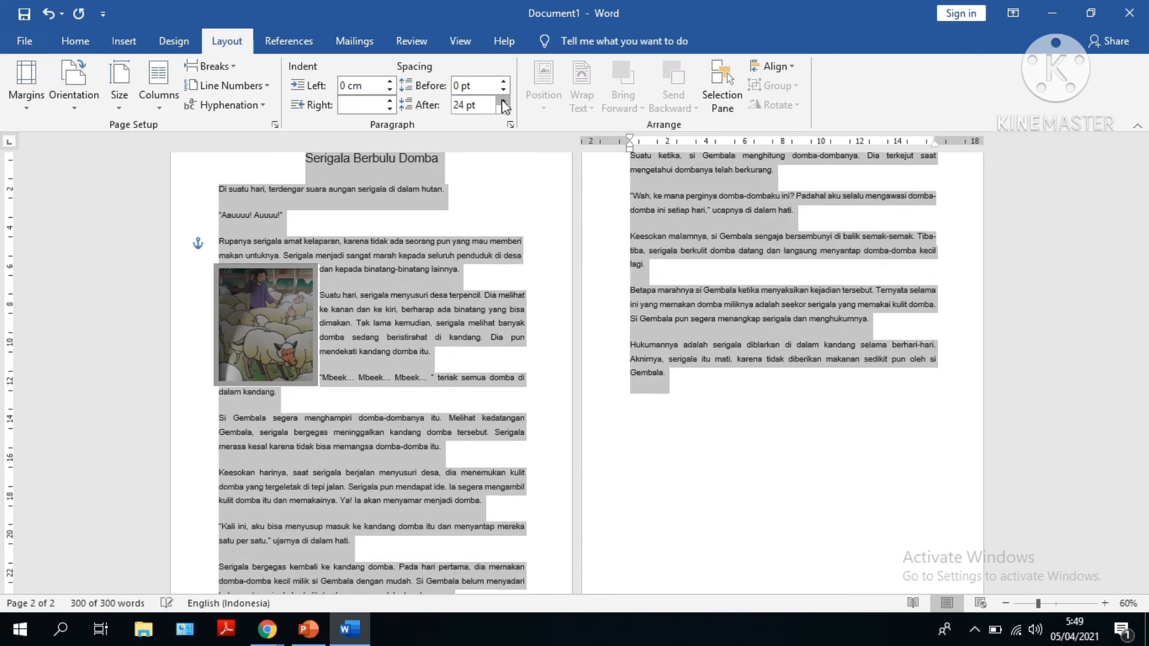
click(501, 100)
click(502, 99)
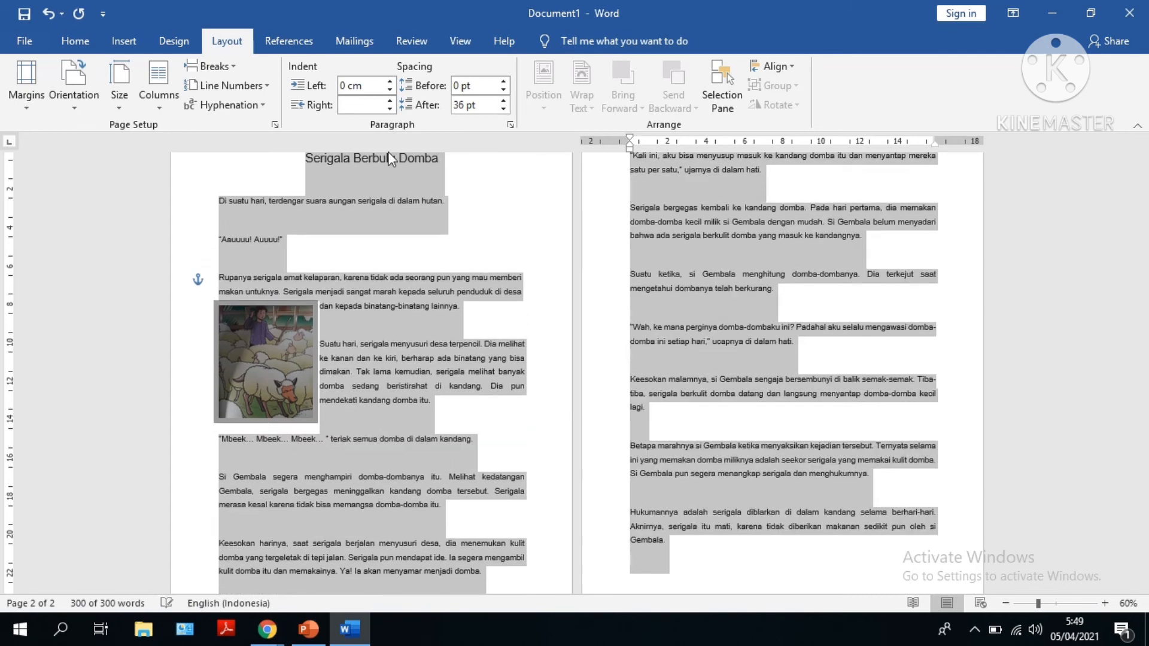
Draw a vertical arrow about 1,62 cm long in the gap below the "Di suatu hari" line and place a copy below "Aauuuu! Auuuu!"
click(225, 254)
click(124, 40)
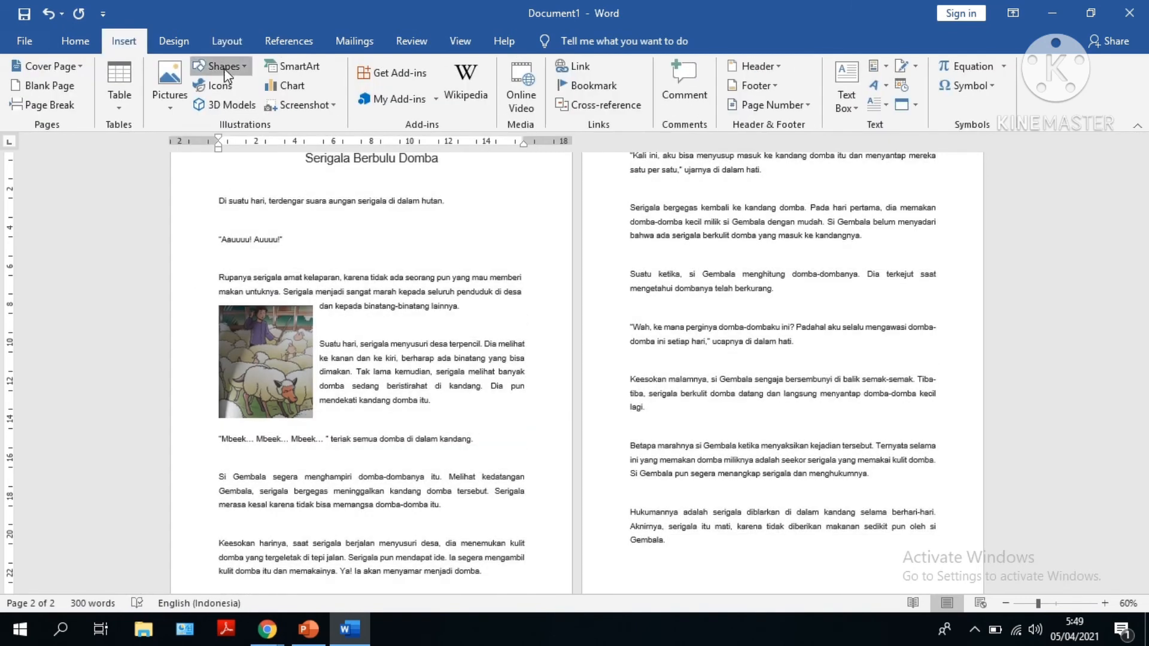
click(225, 67)
click(246, 114)
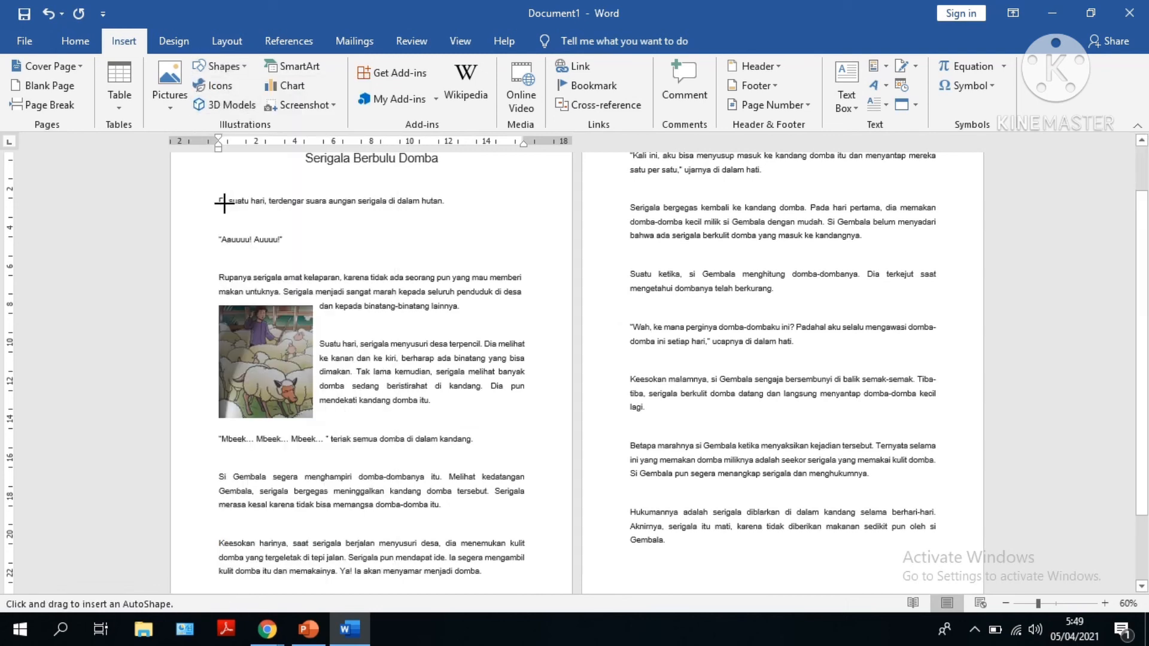
drag(219, 206, 219, 237)
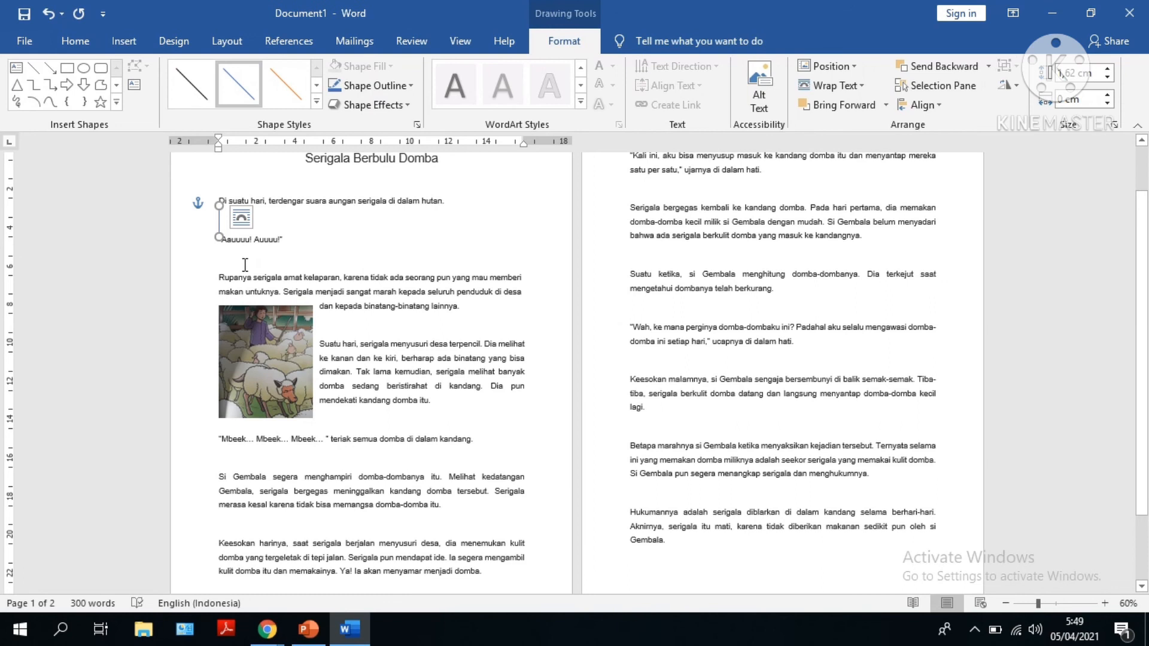
drag(219, 228, 228, 266)
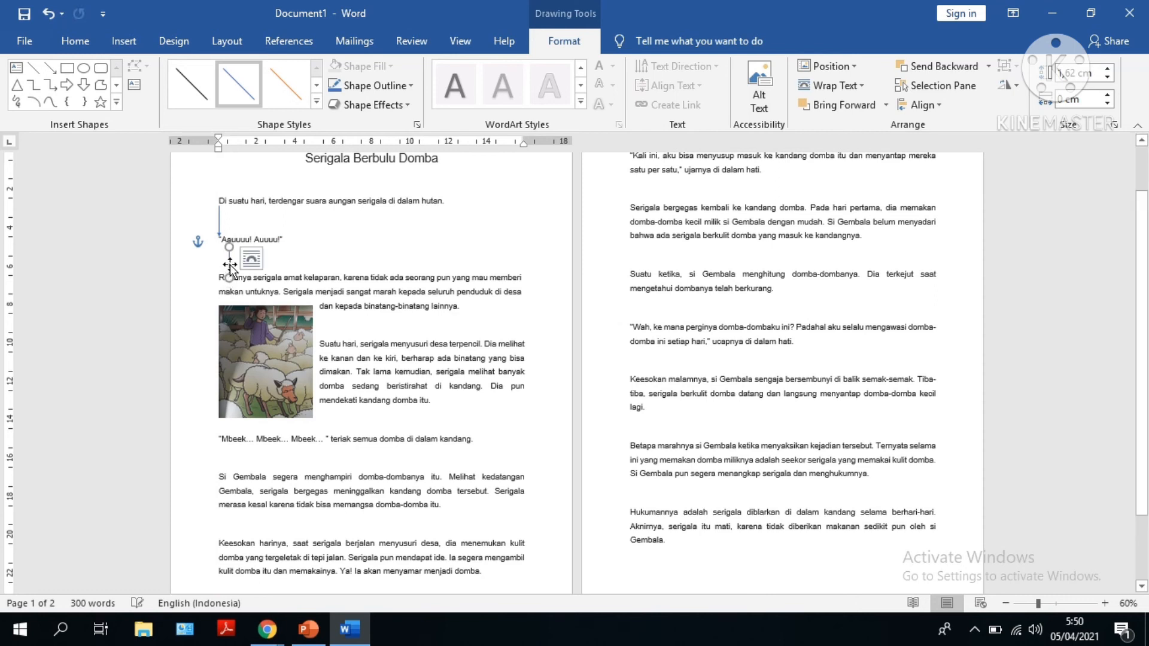
click(296, 277)
click(229, 263)
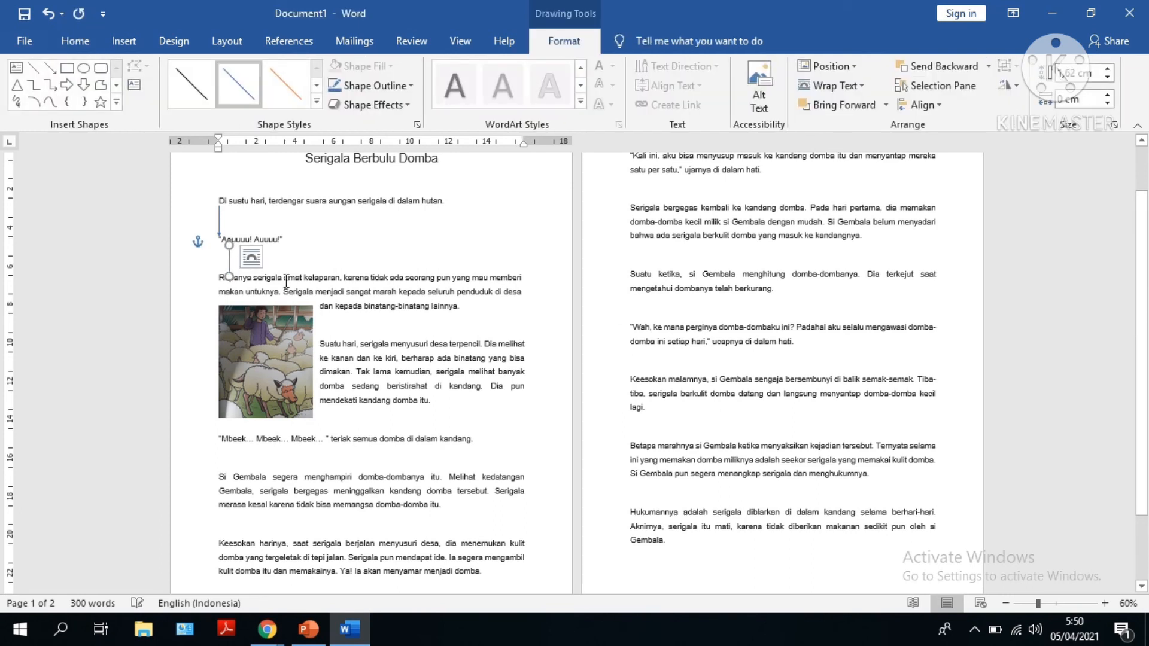
click(359, 290)
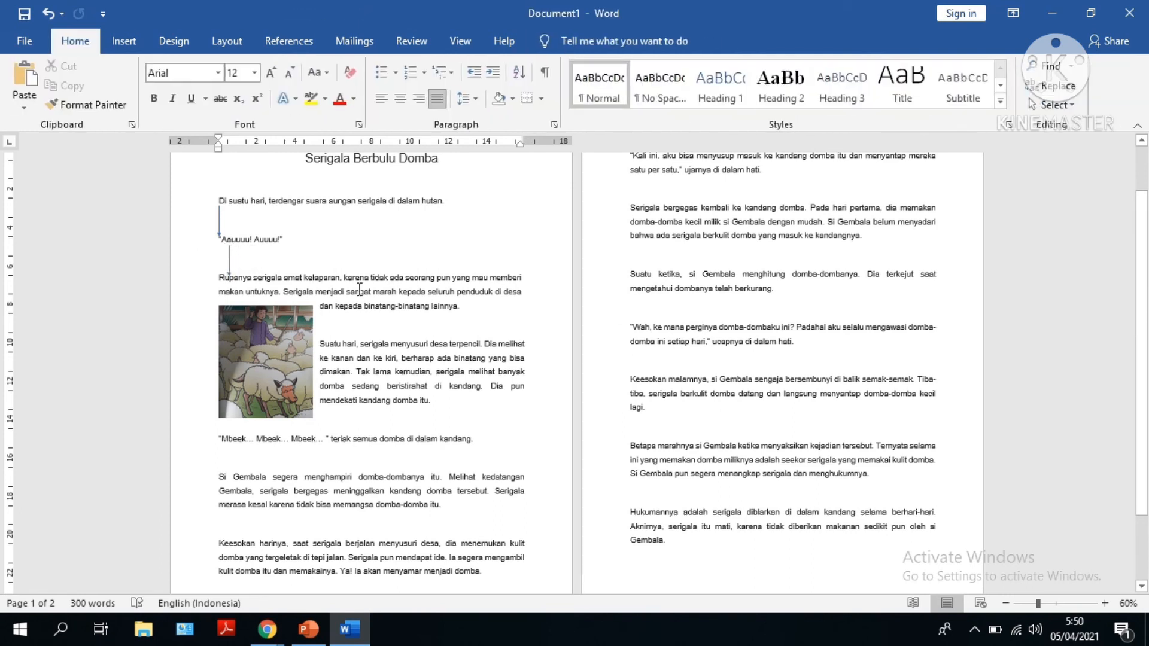